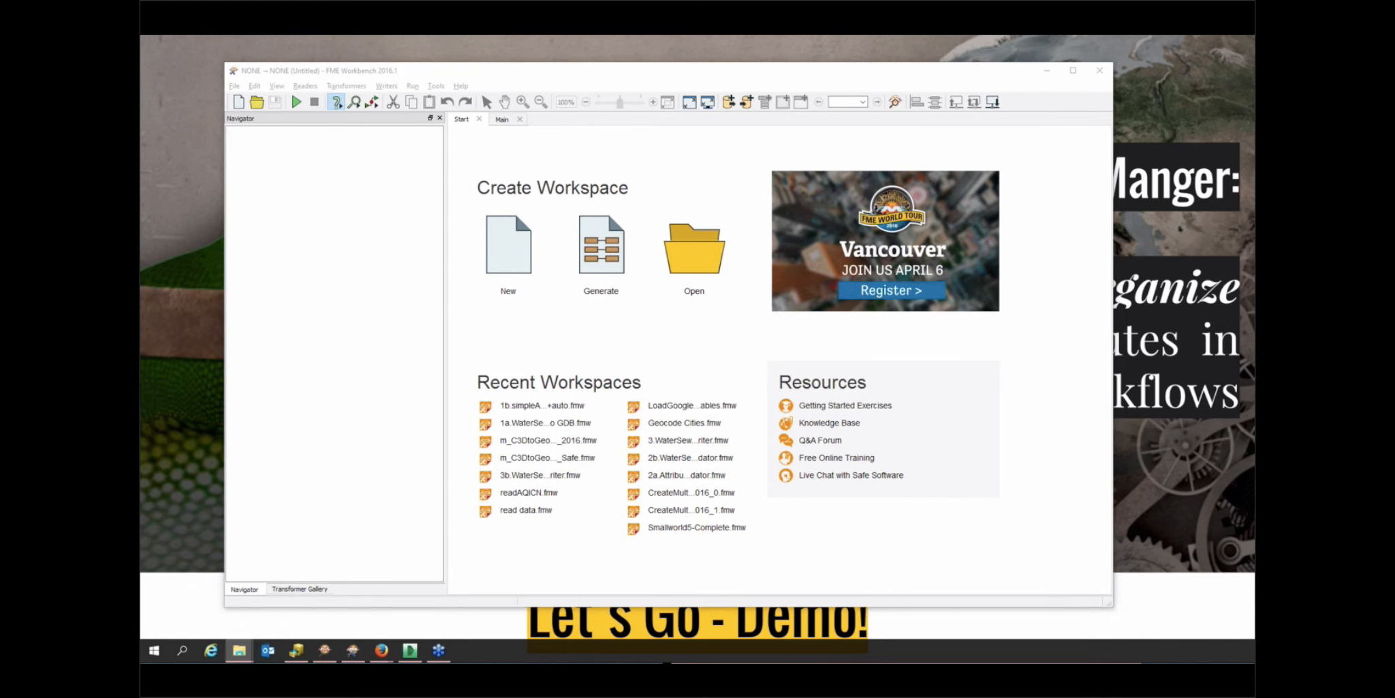
# Open the 1b.WaterSewer DWG to GDB.fmw workspace and look over the source drawing CofVWater_small.dwg in DWG TrueView
pyautogui.moveTo(142, 178); pyautogui.dragTo(632, 250)
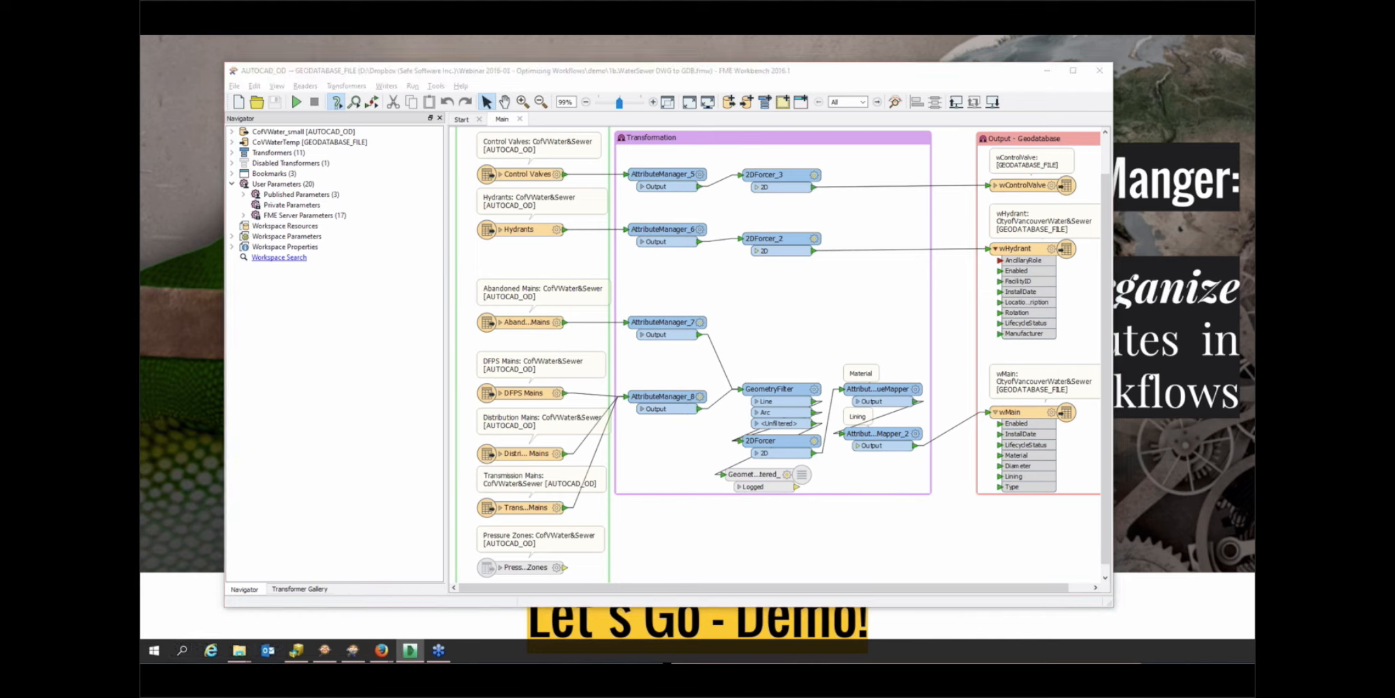
pyautogui.moveTo(140, 122)
pyautogui.mouseDown()
pyautogui.moveTo(140, 85)
pyautogui.moveTo(465, 40)
pyautogui.moveTo(712, 55)
pyautogui.mouseUp()
pyautogui.scroll(5, 716, 336)
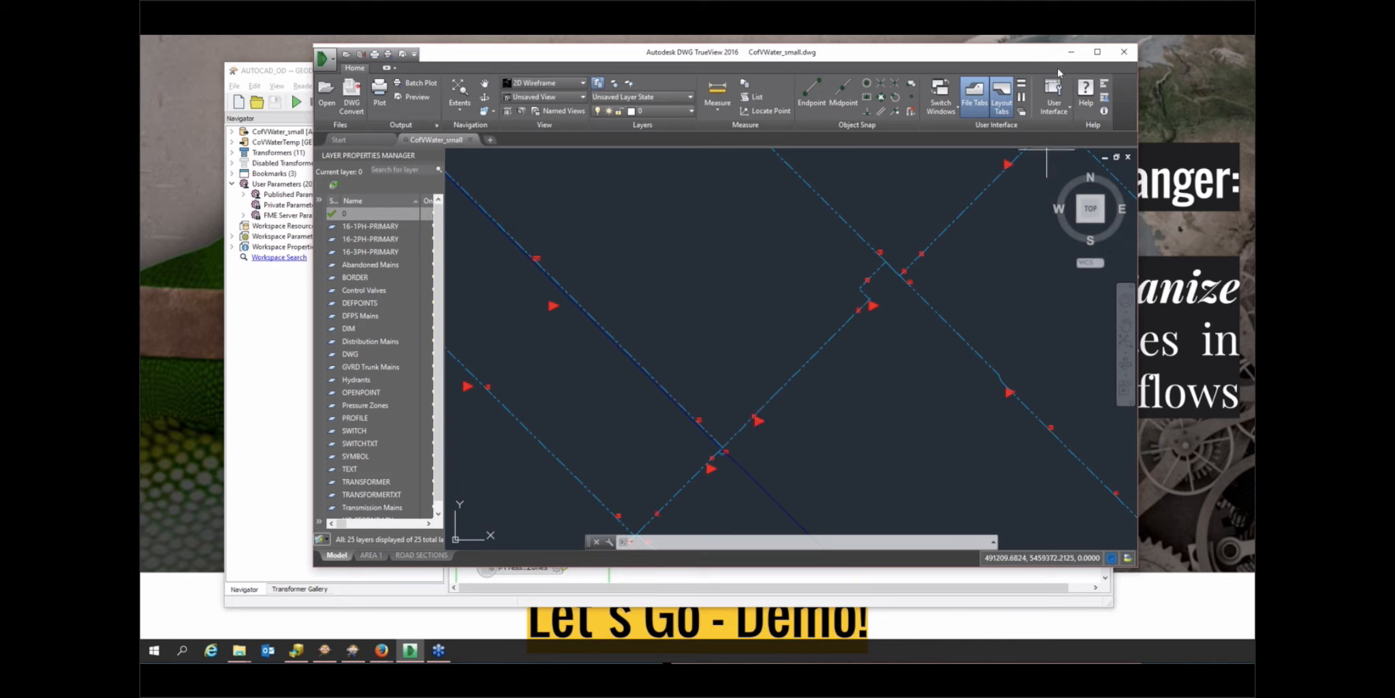
pyautogui.click(1071, 52)
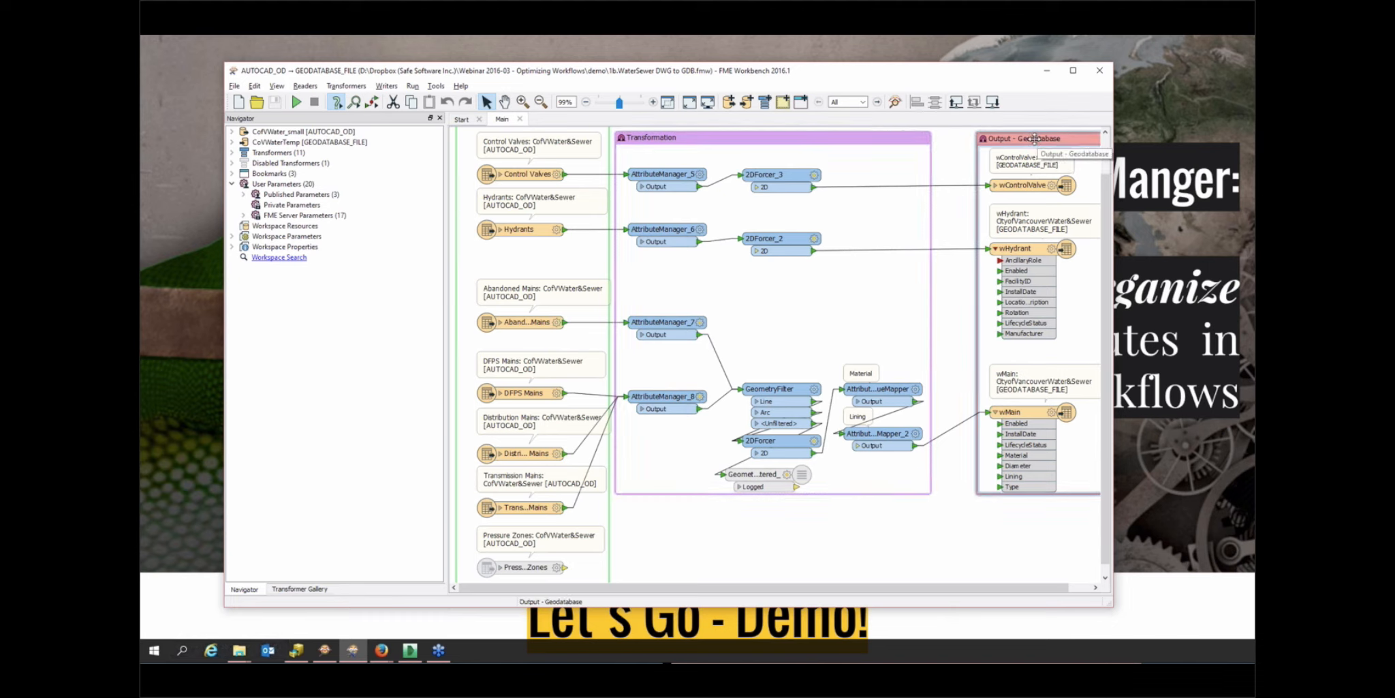
# Expand the CoVWaterTemp geodatabase writer's settings and look at its Template File parameter
pyautogui.click(232, 143)
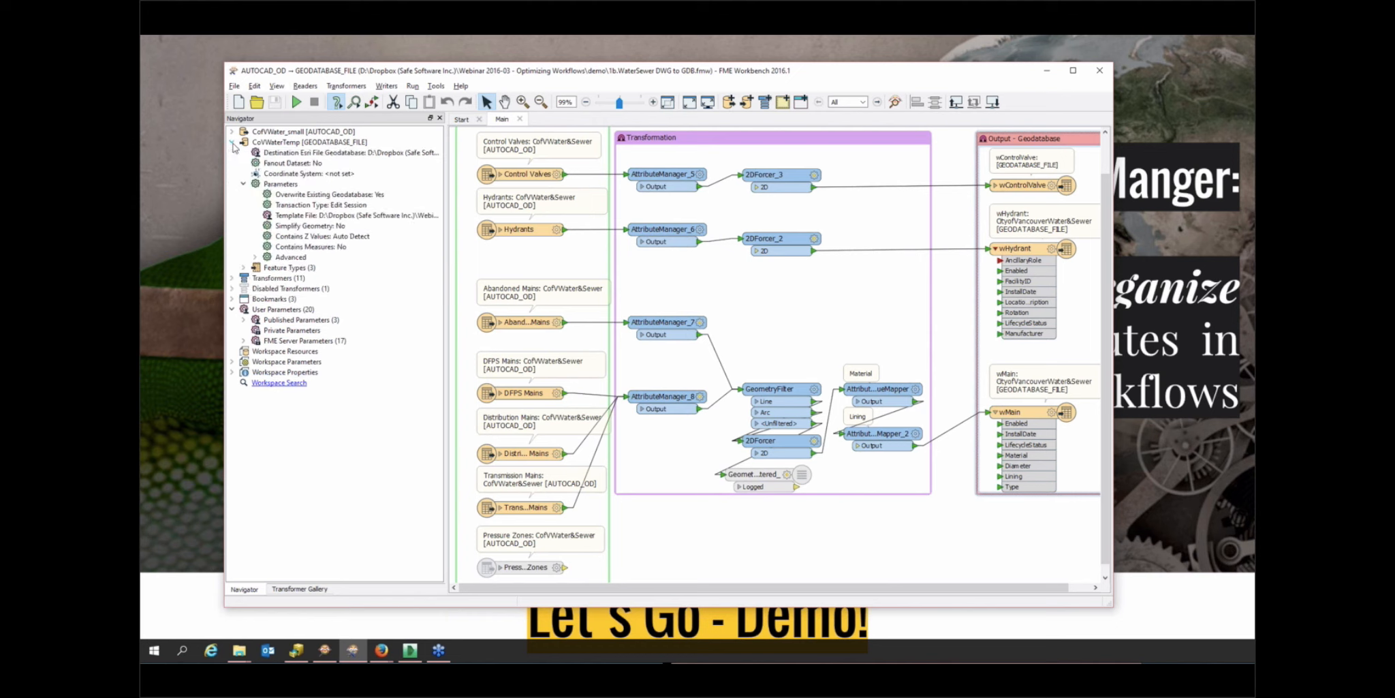
pyautogui.click(319, 215)
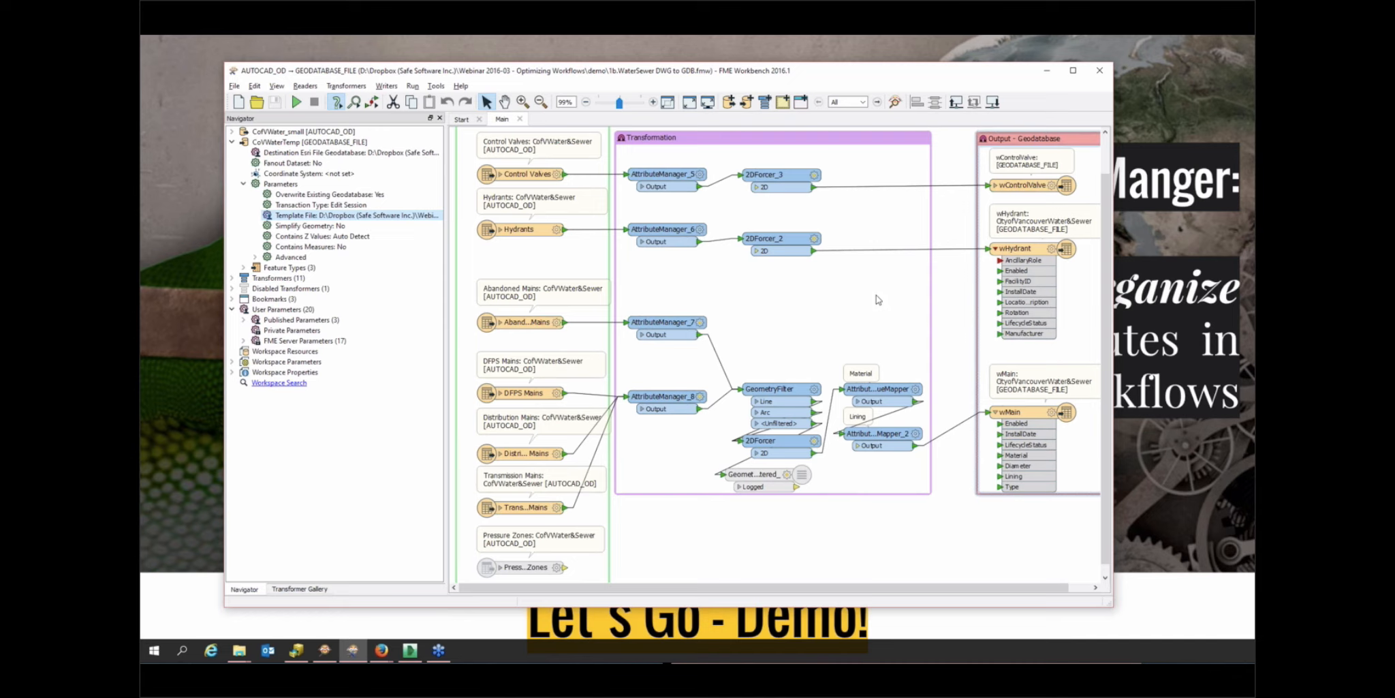
# Inspect the LocationDescription expression of AttributeManager_5 in the text editor, leaving it unedited
pyautogui.click(700, 176)
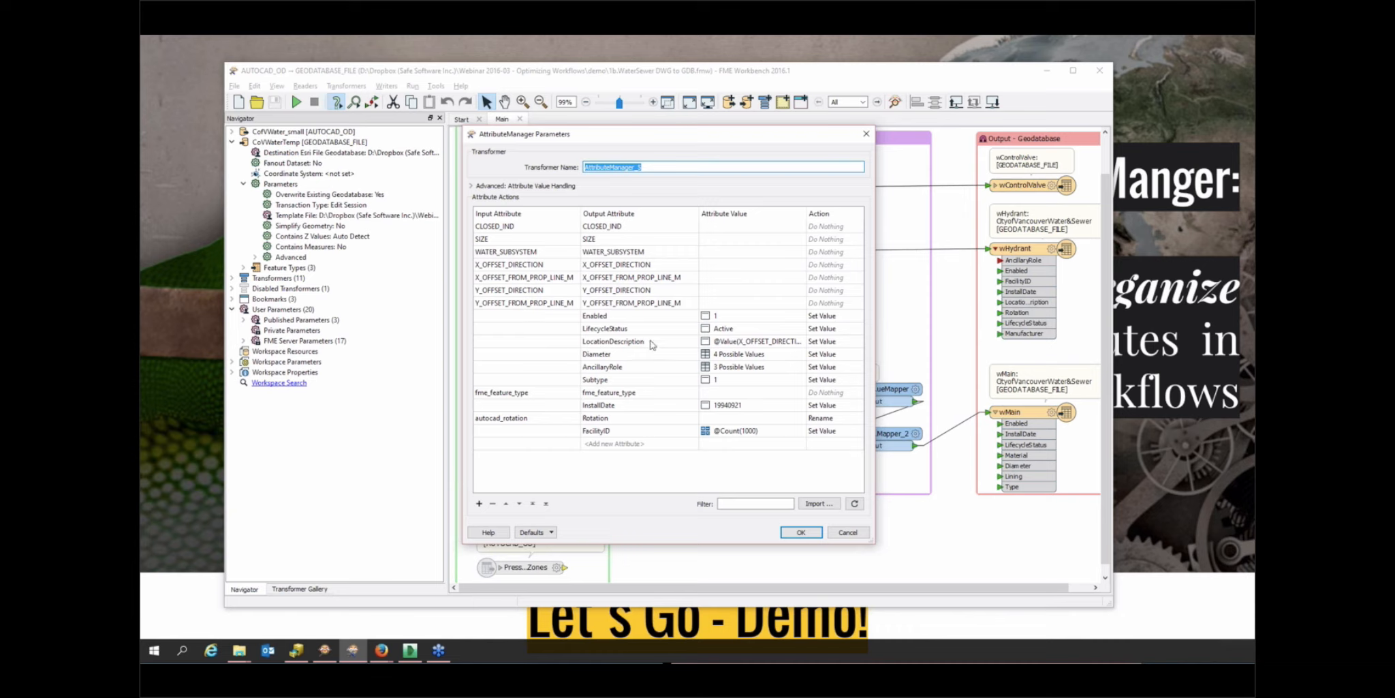
pyautogui.click(768, 344)
pyautogui.click(800, 341)
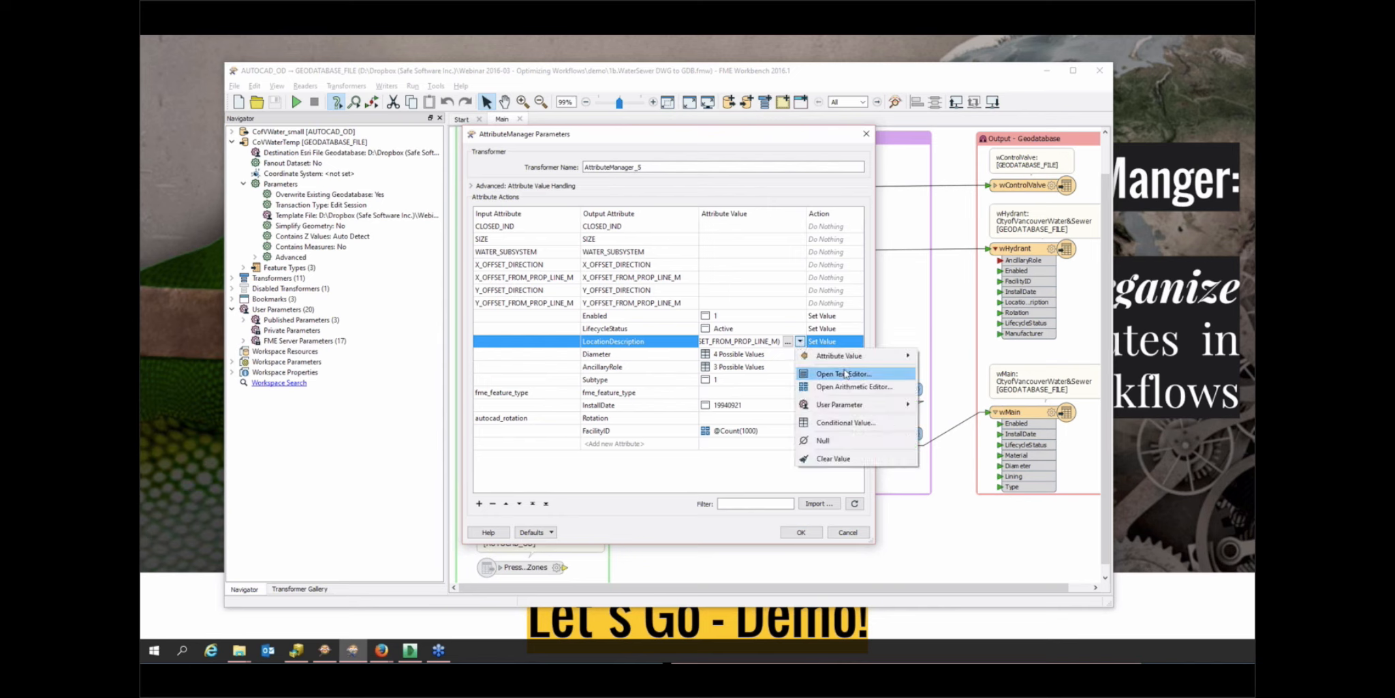
pyautogui.click(845, 374)
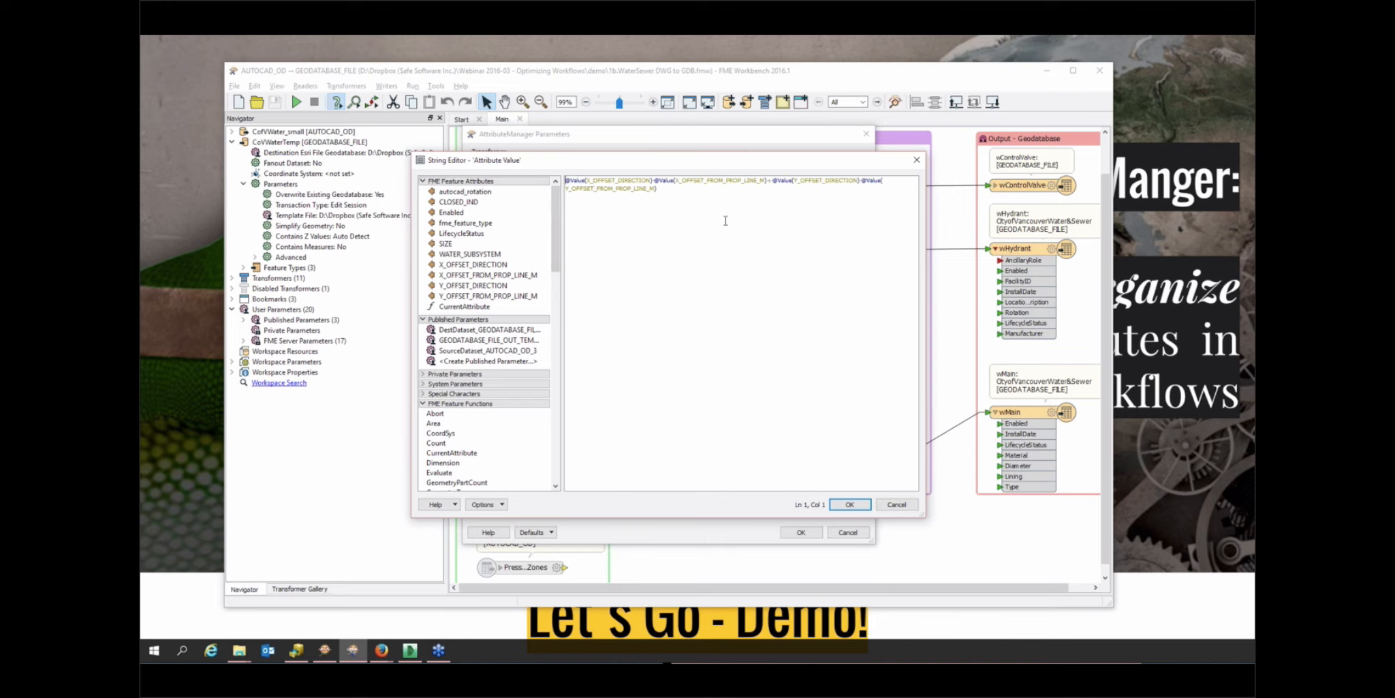
pyautogui.click(898, 505)
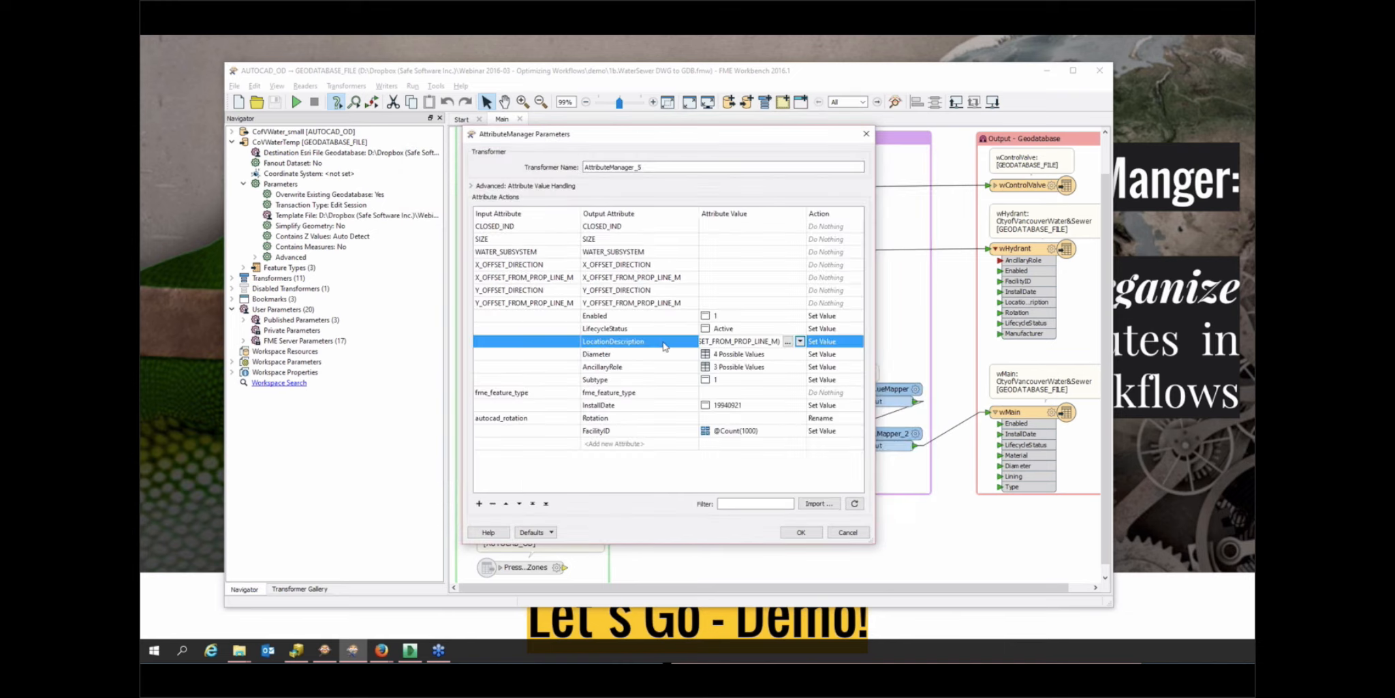
# Review the conditional value definition of the Diameter attribute and close it without changes
pyautogui.click(801, 357)
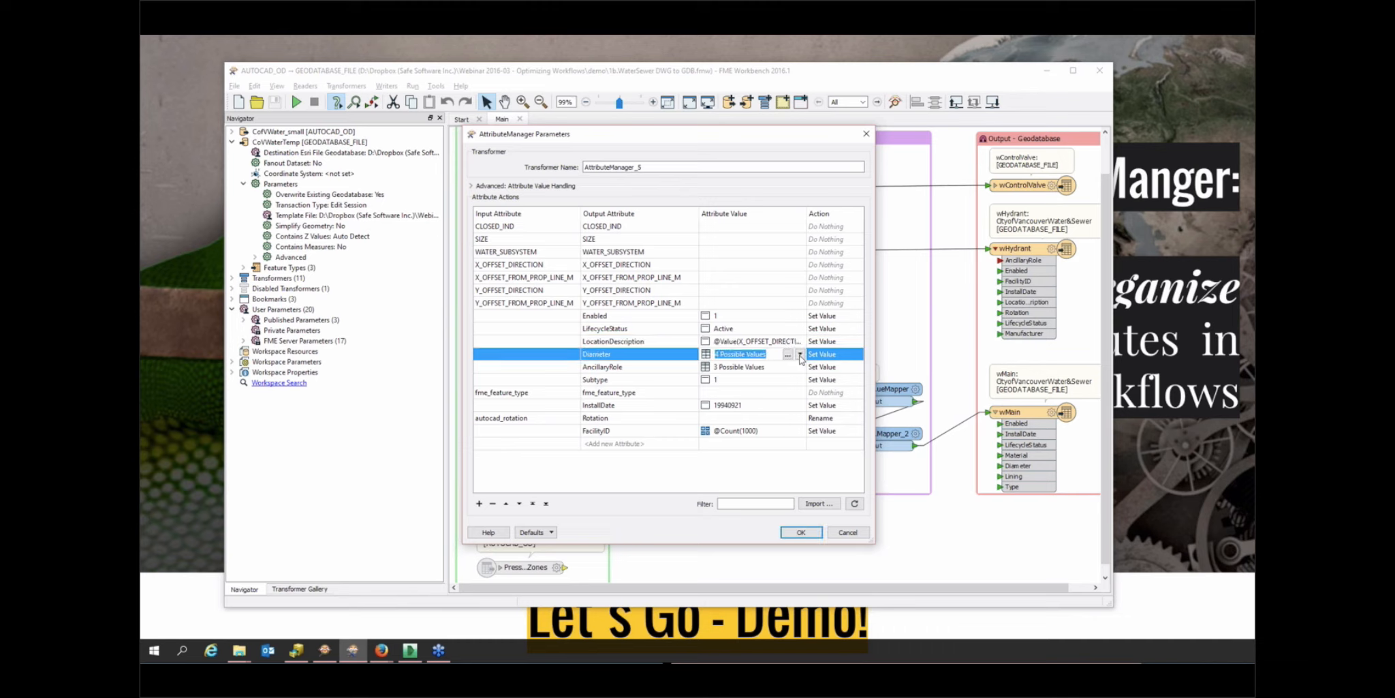
pyautogui.click(800, 354)
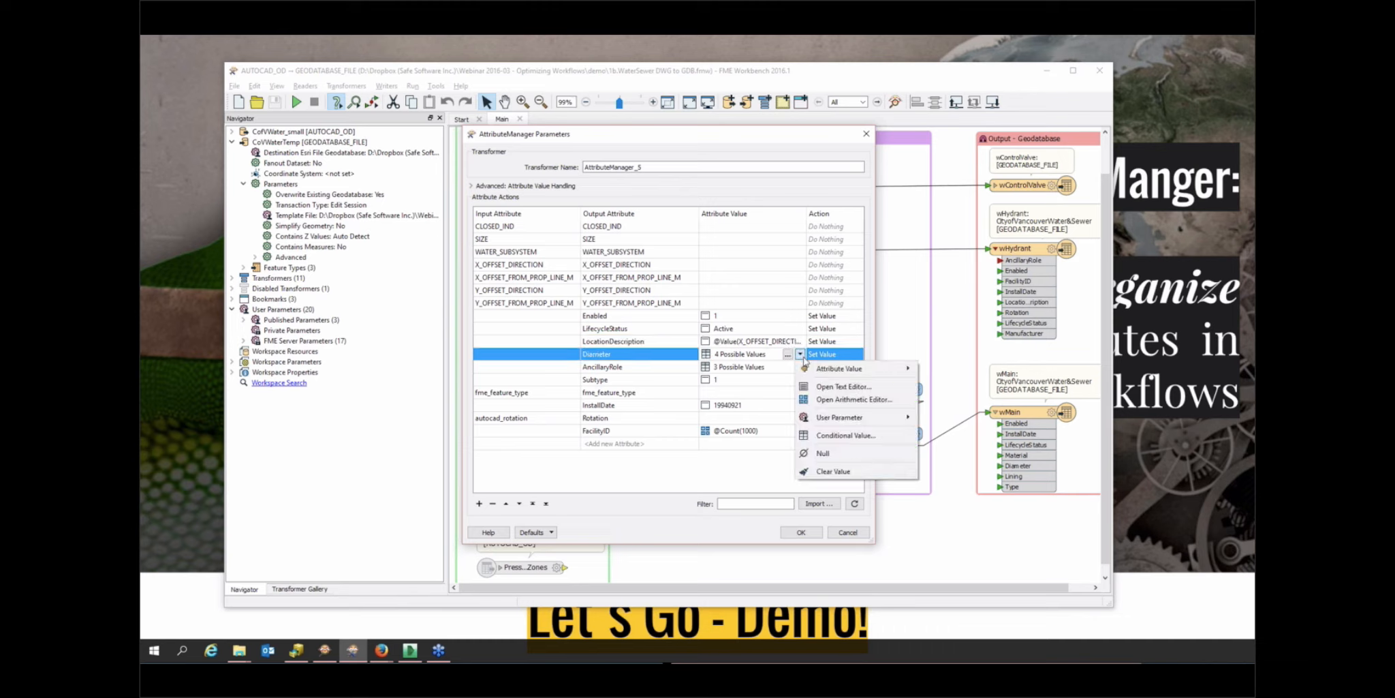
pyautogui.click(845, 441)
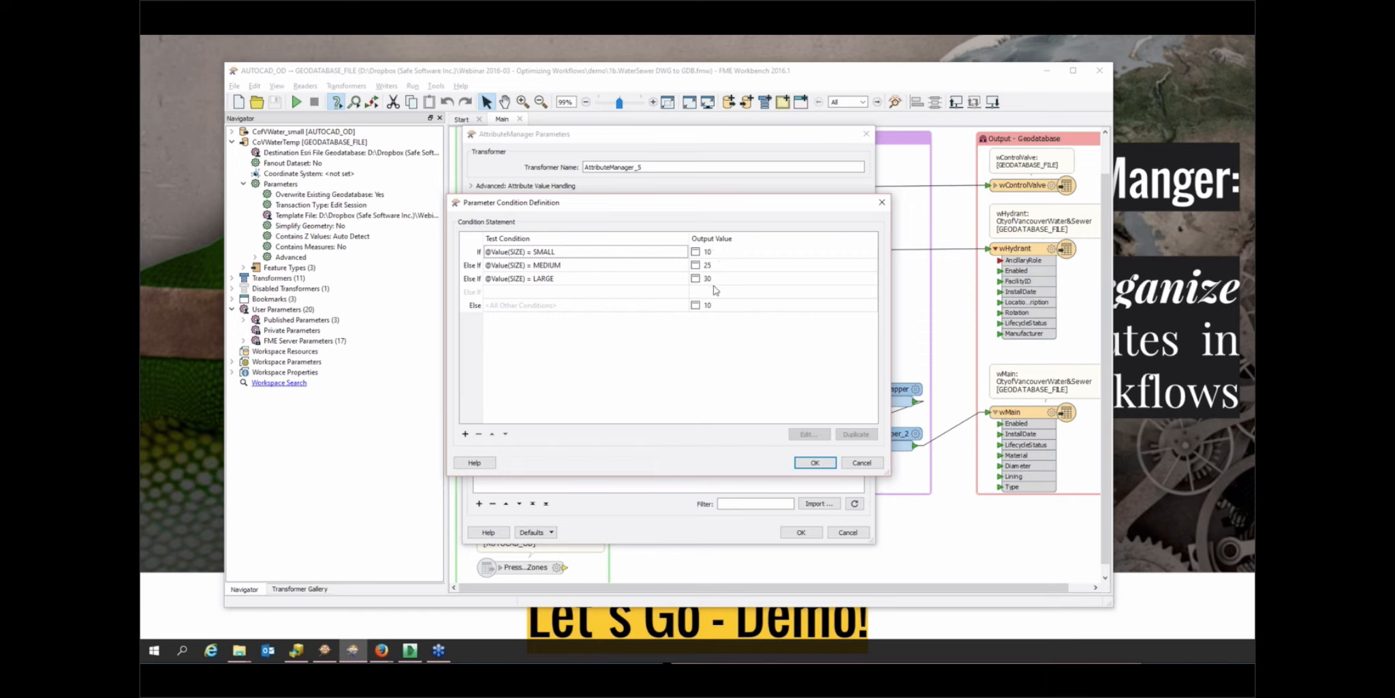
pyautogui.click(862, 462)
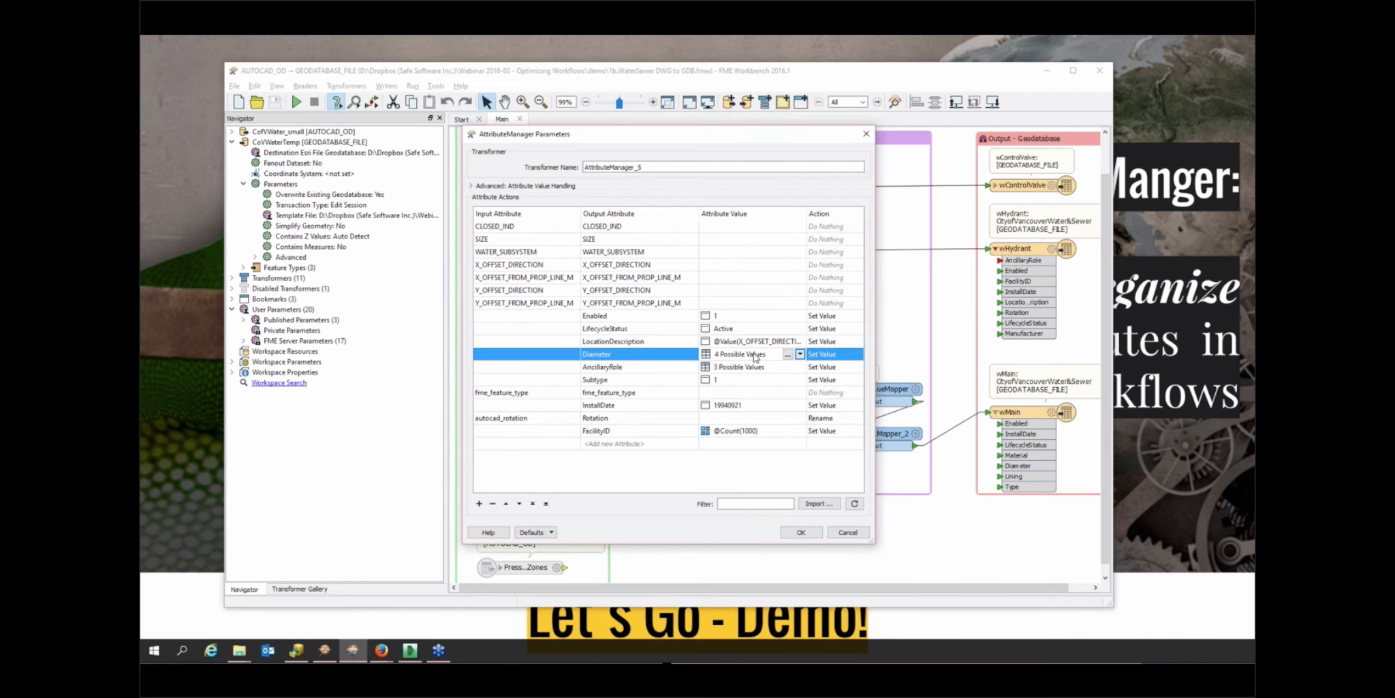
# Review the conditional value definition of the AncillaryRole attribute and close it without changes
pyautogui.click(801, 368)
pyautogui.click(800, 366)
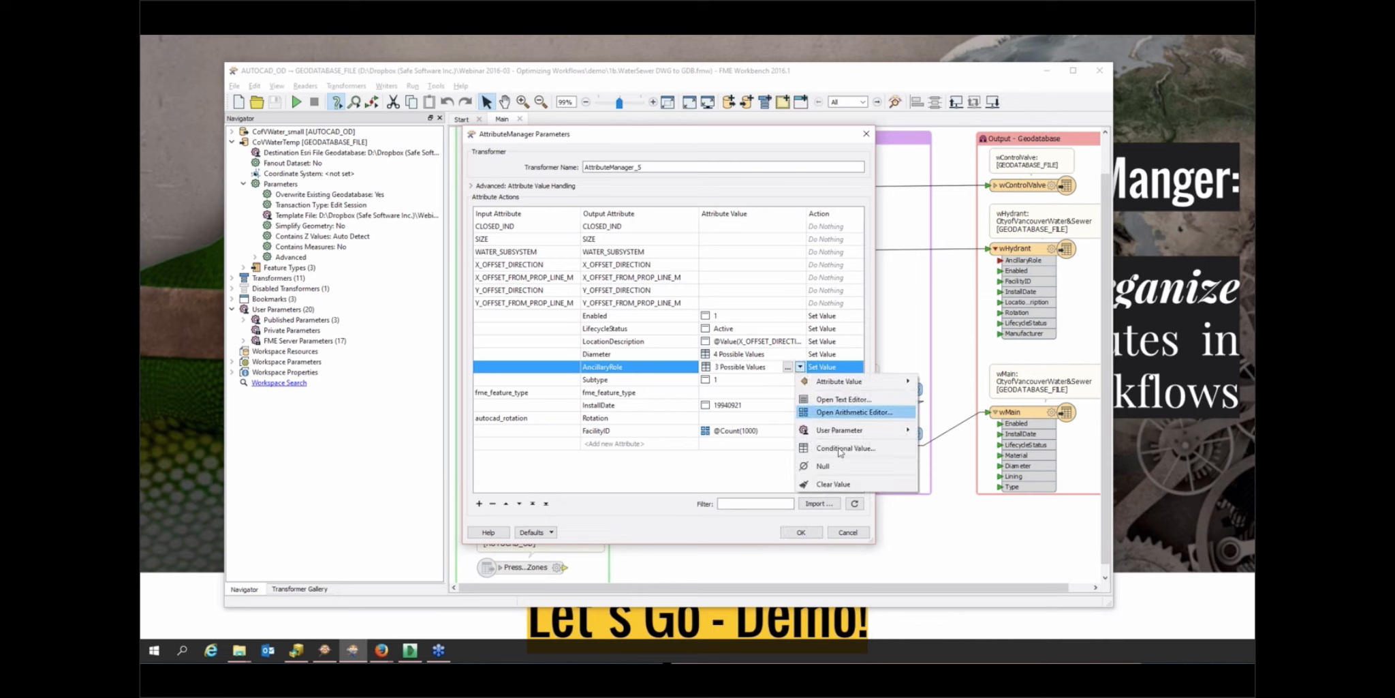
pyautogui.click(846, 448)
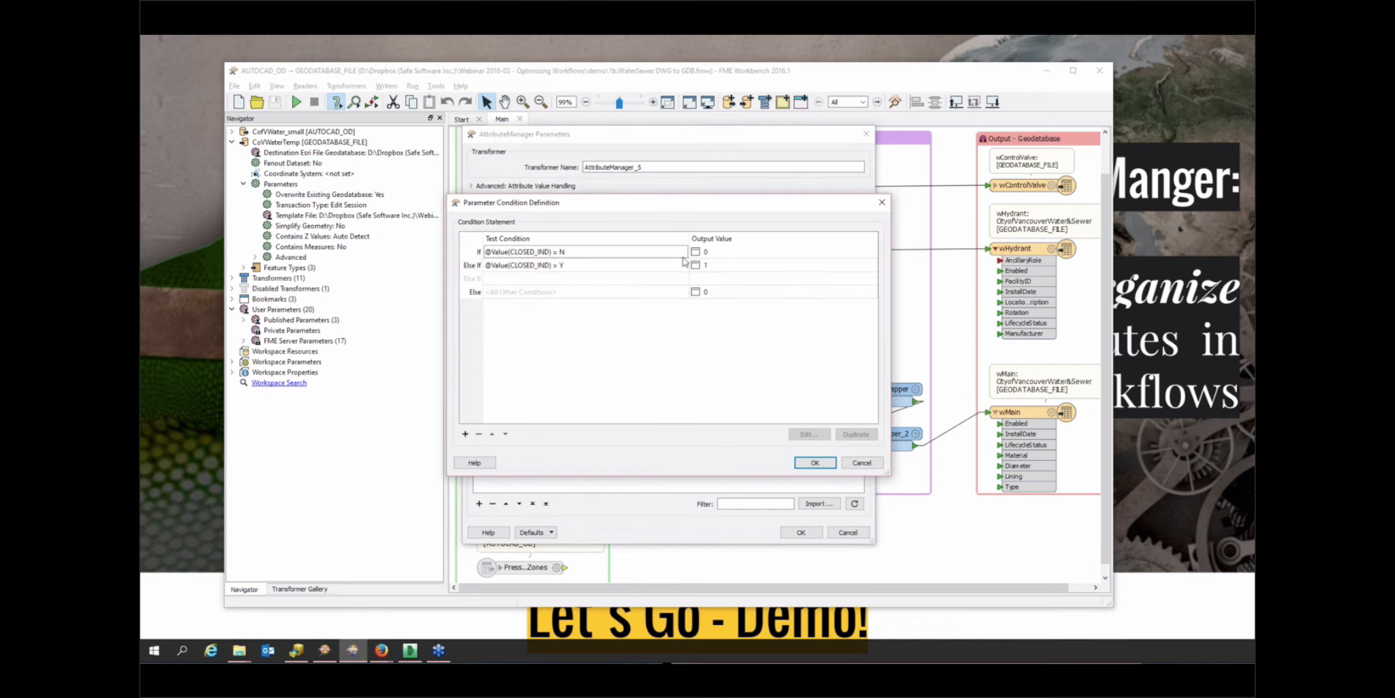
pyautogui.click(863, 463)
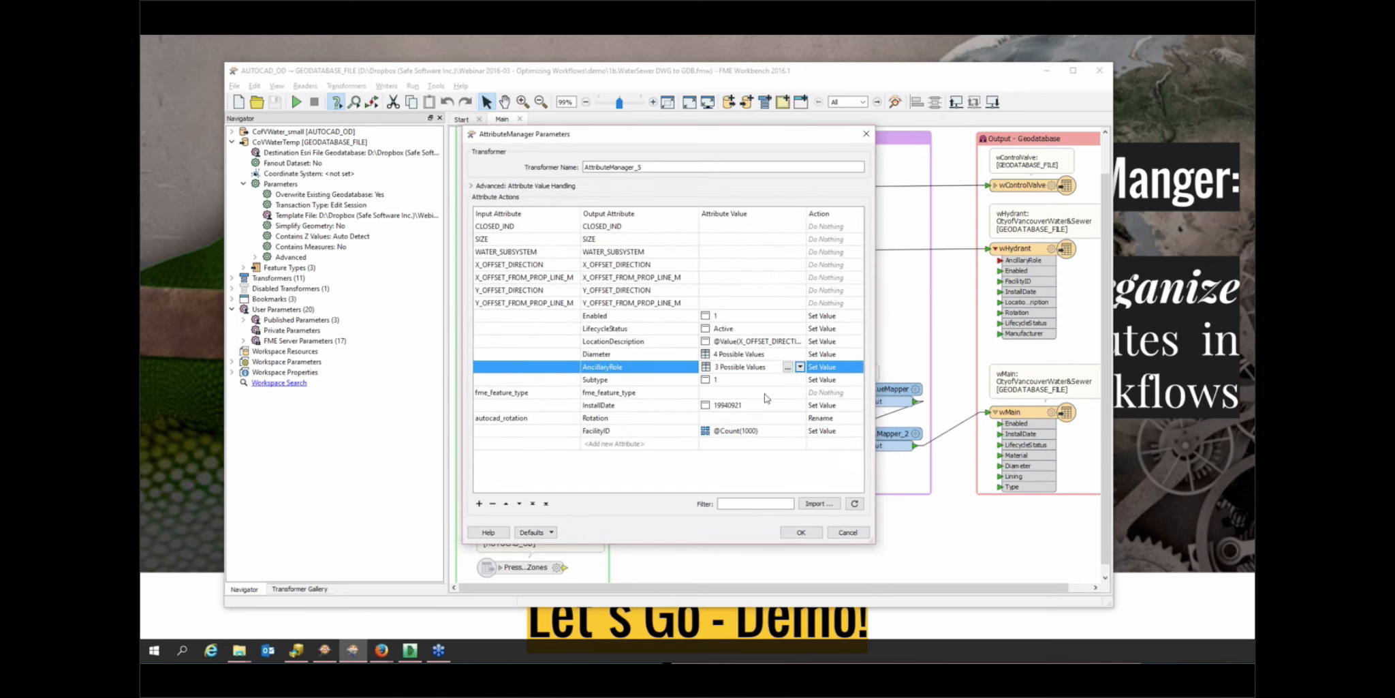
# Look at the FacilityID attribute's value expression and leave the AttributeManager_5 parameters without saving changes
pyautogui.doubleClick(799, 437)
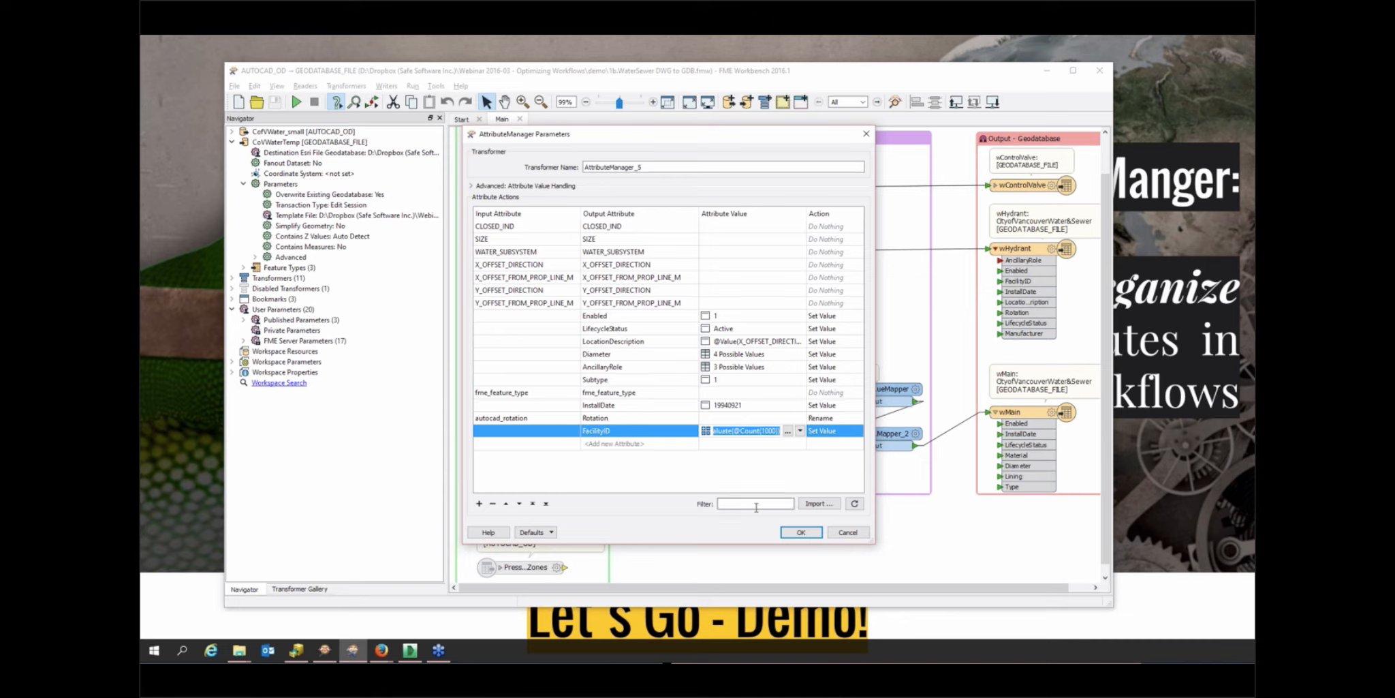
pyautogui.click(801, 474)
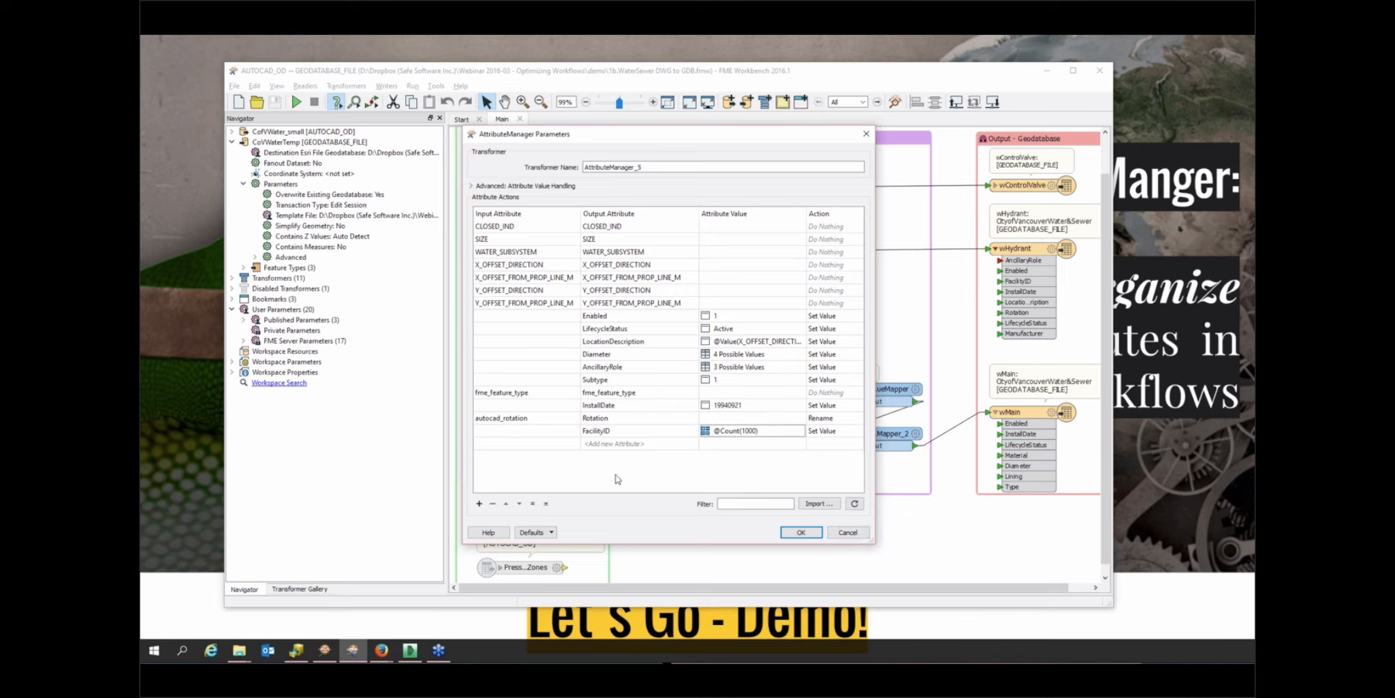
pyautogui.click(849, 533)
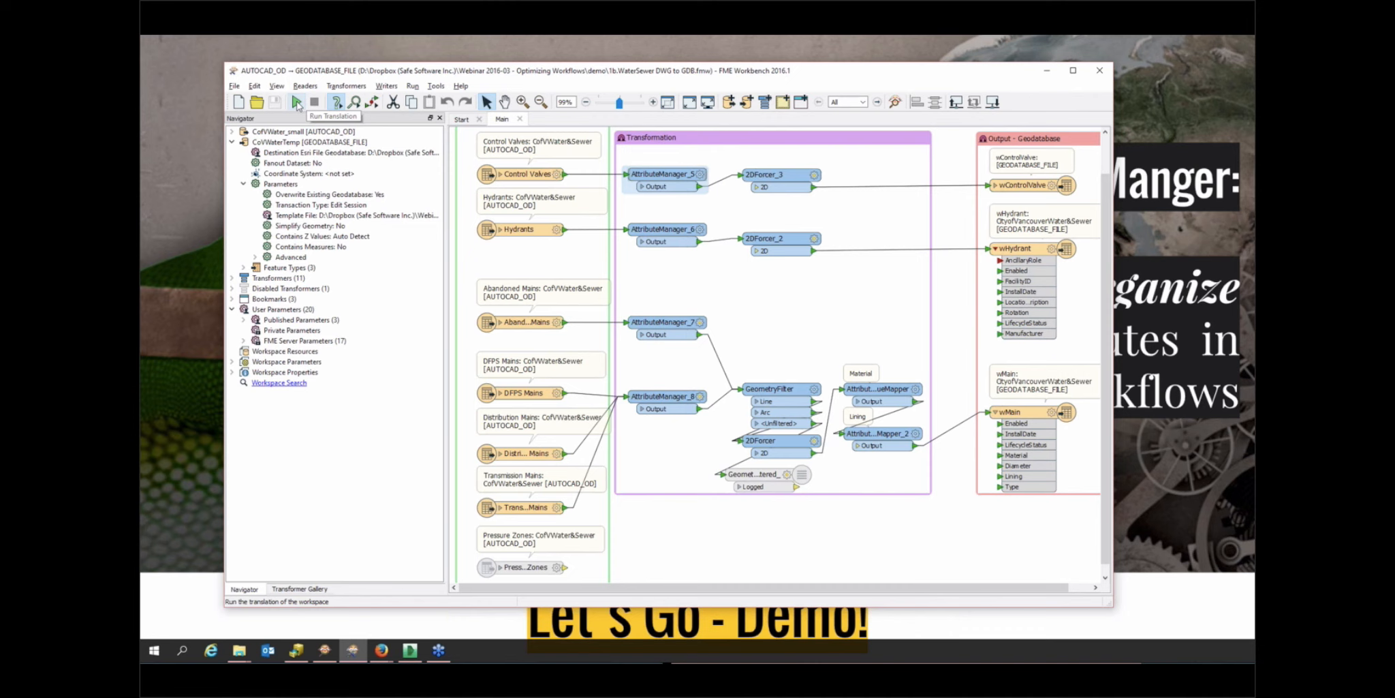
# Run the water and sewer translation with the preset destination geodatabase, source DWG and template file
pyautogui.click(297, 103)
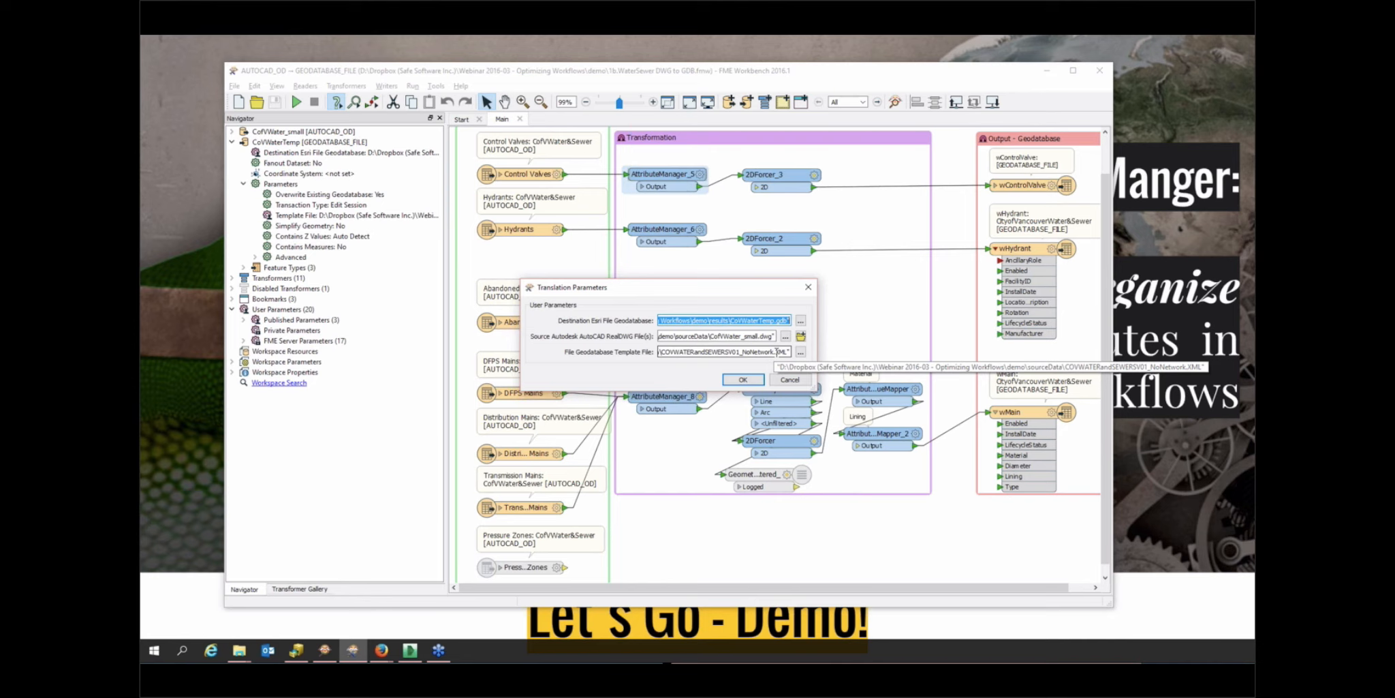
pyautogui.click(743, 380)
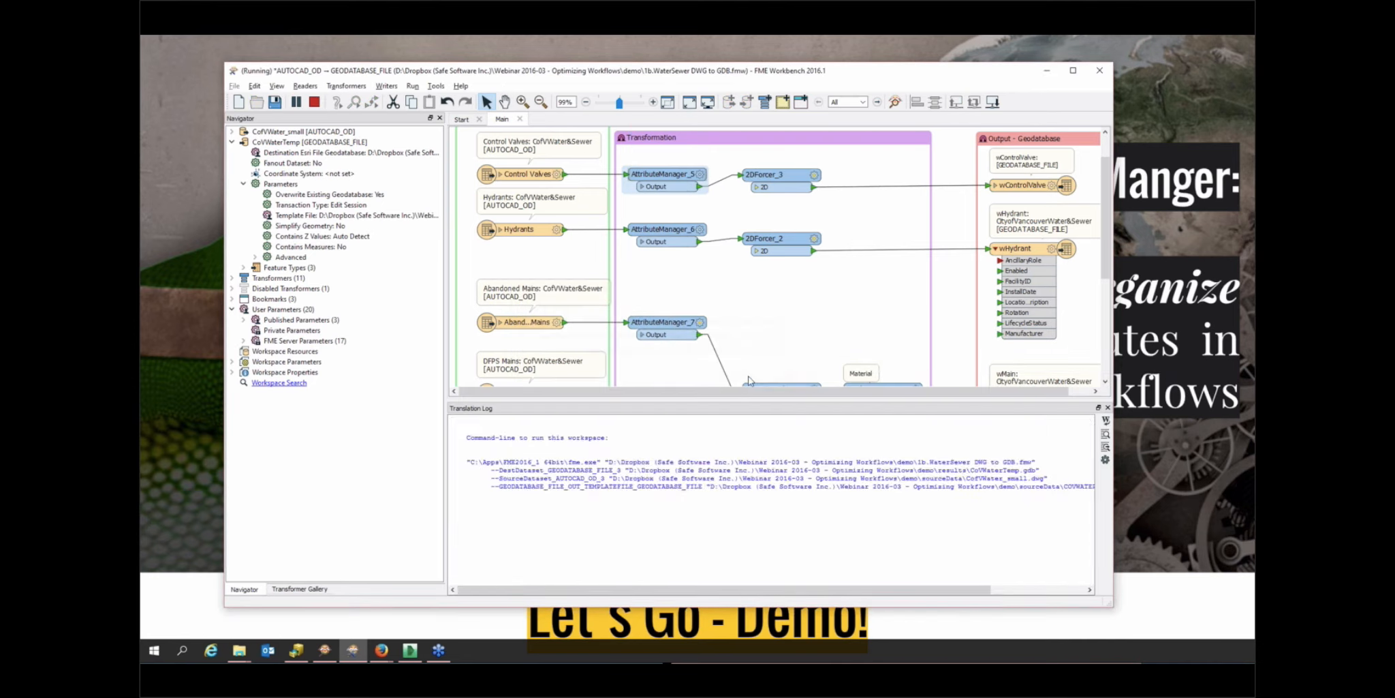
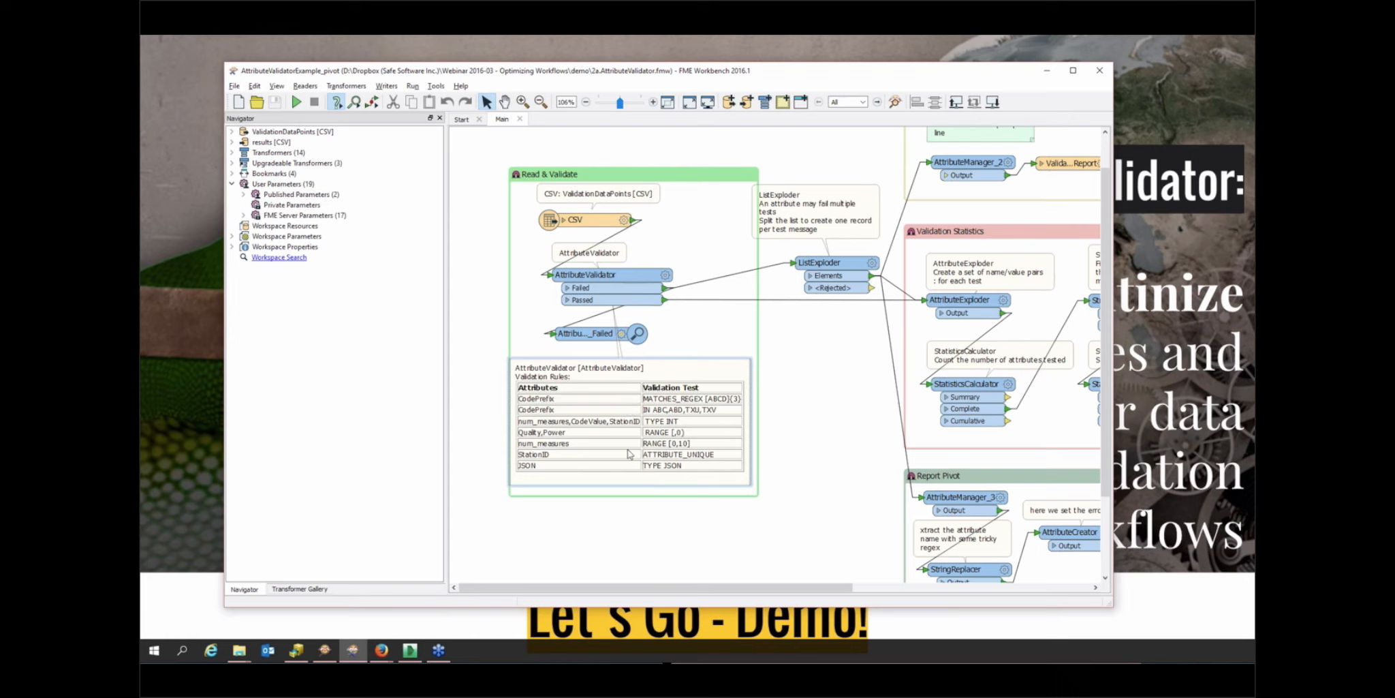
# Inspect the AttributeValidator's range limits for Quality,Power and its JSON type rule, and close its parameters without changes
pyautogui.click(665, 277)
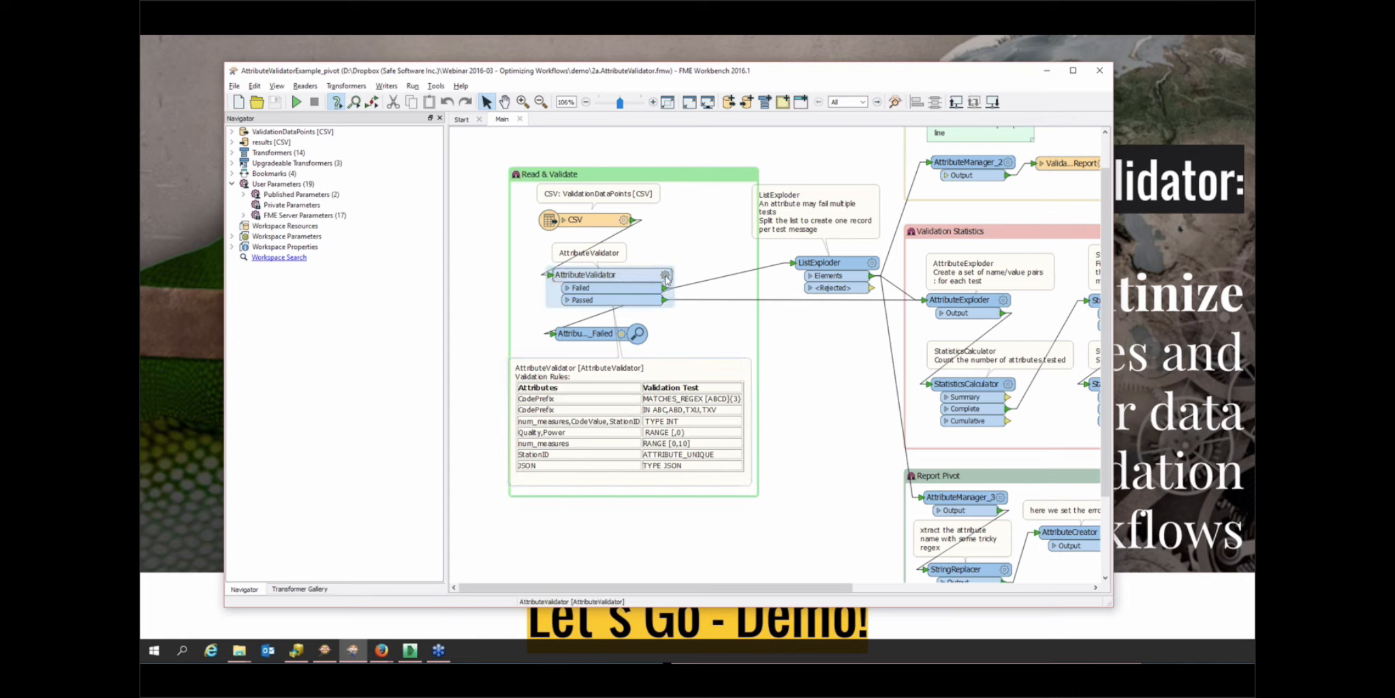
pyautogui.click(666, 277)
pyautogui.moveTo(746, 226); pyautogui.dragTo(785, 166)
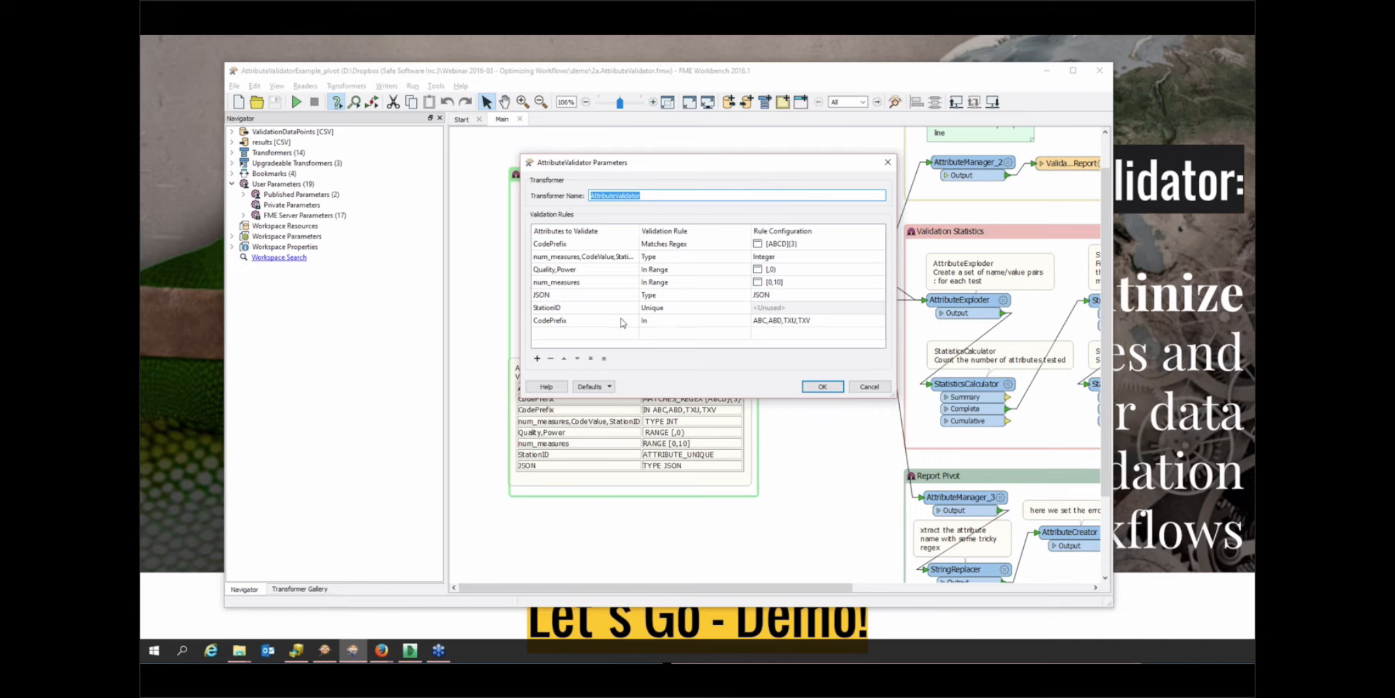
pyautogui.doubleClick(783, 270)
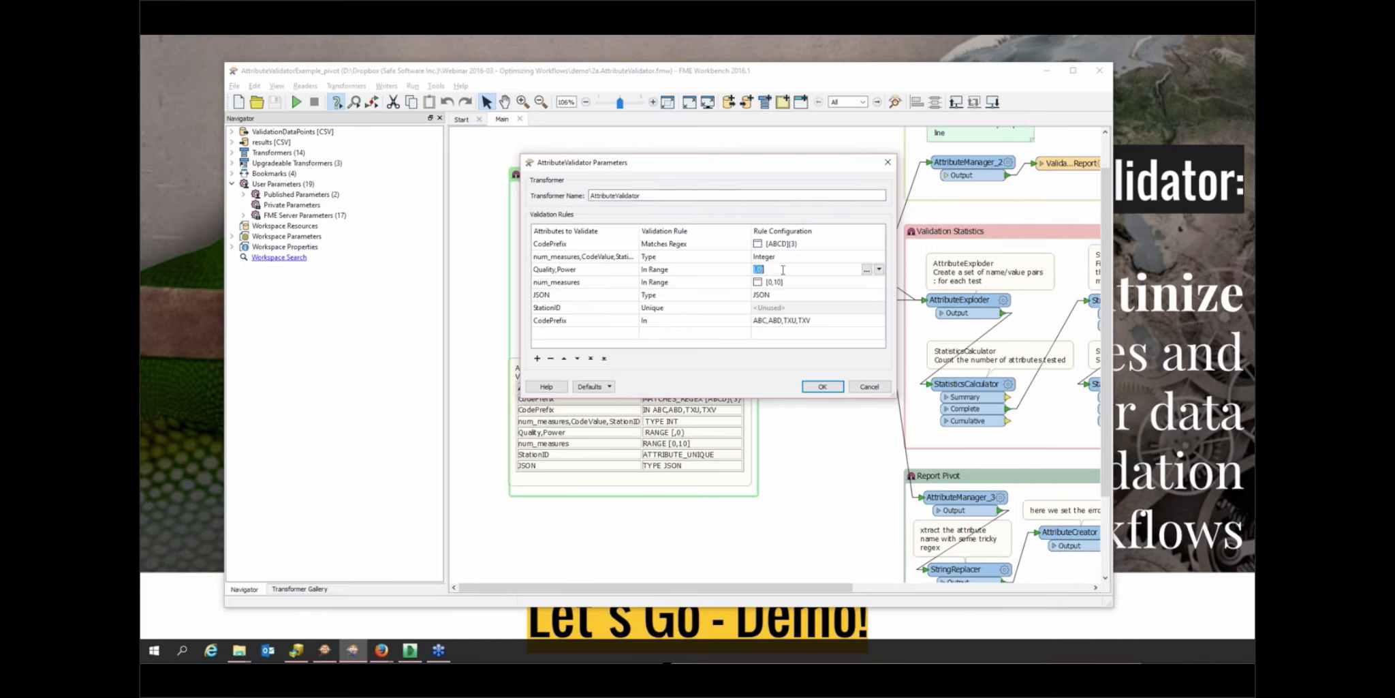
pyautogui.click(867, 269)
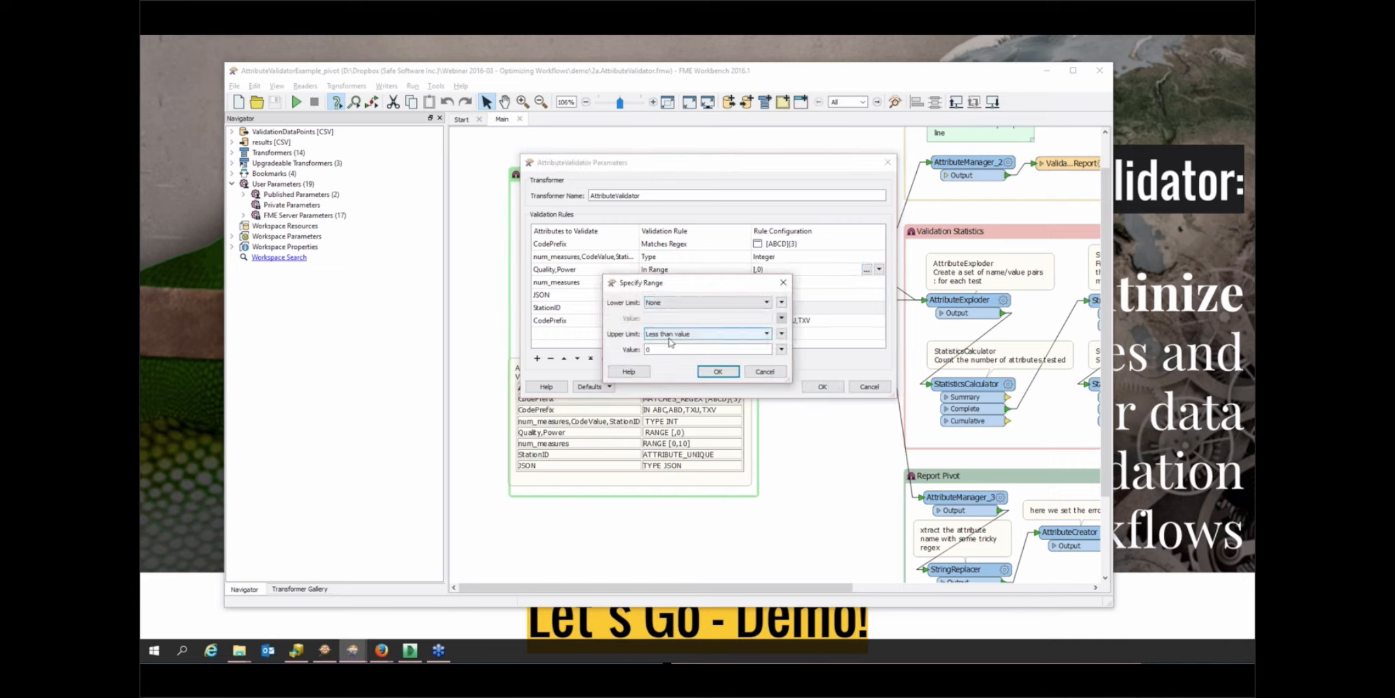
pyautogui.click(671, 303)
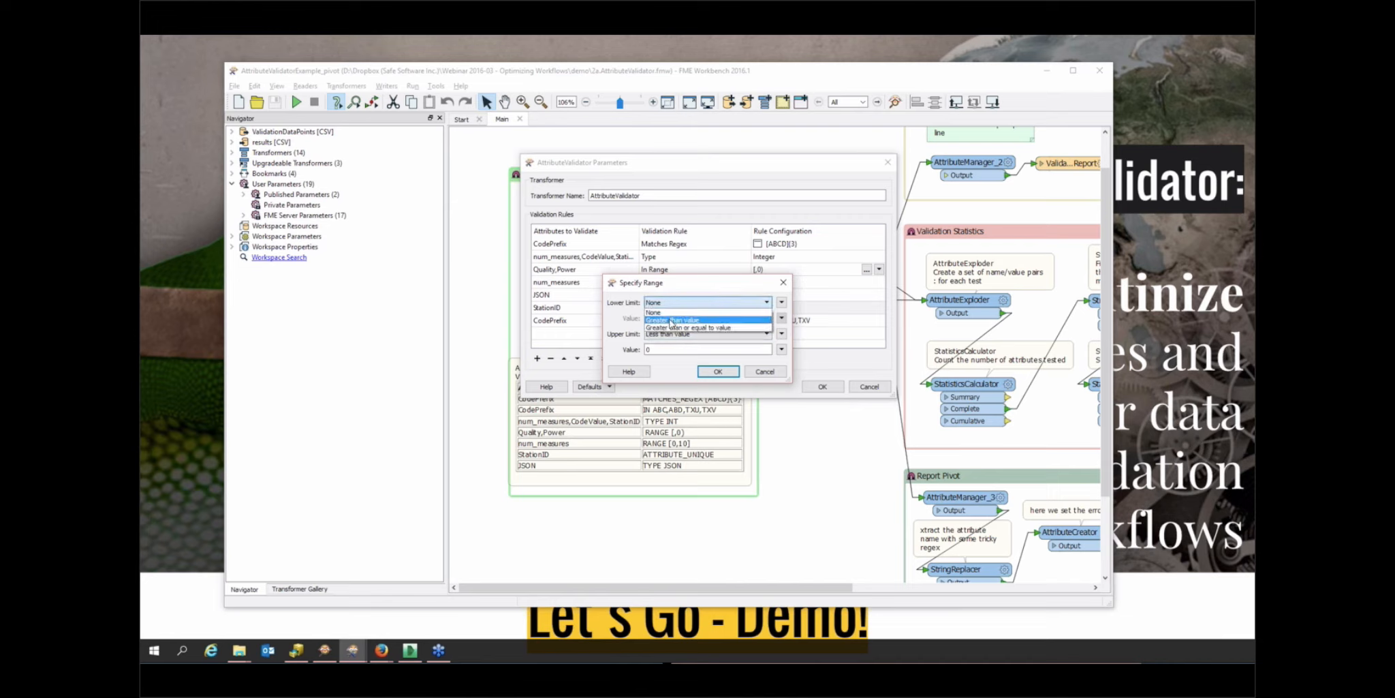
pyautogui.click(766, 374)
pyautogui.click(767, 374)
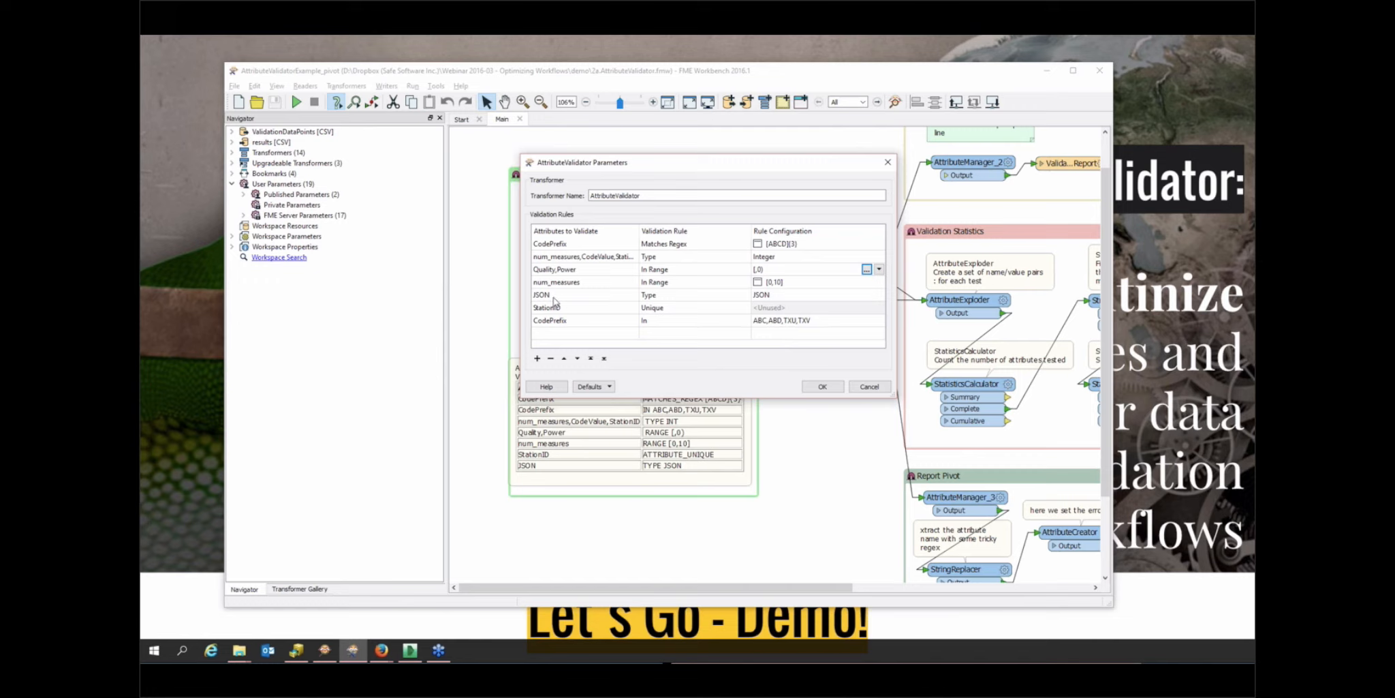
pyautogui.click(778, 298)
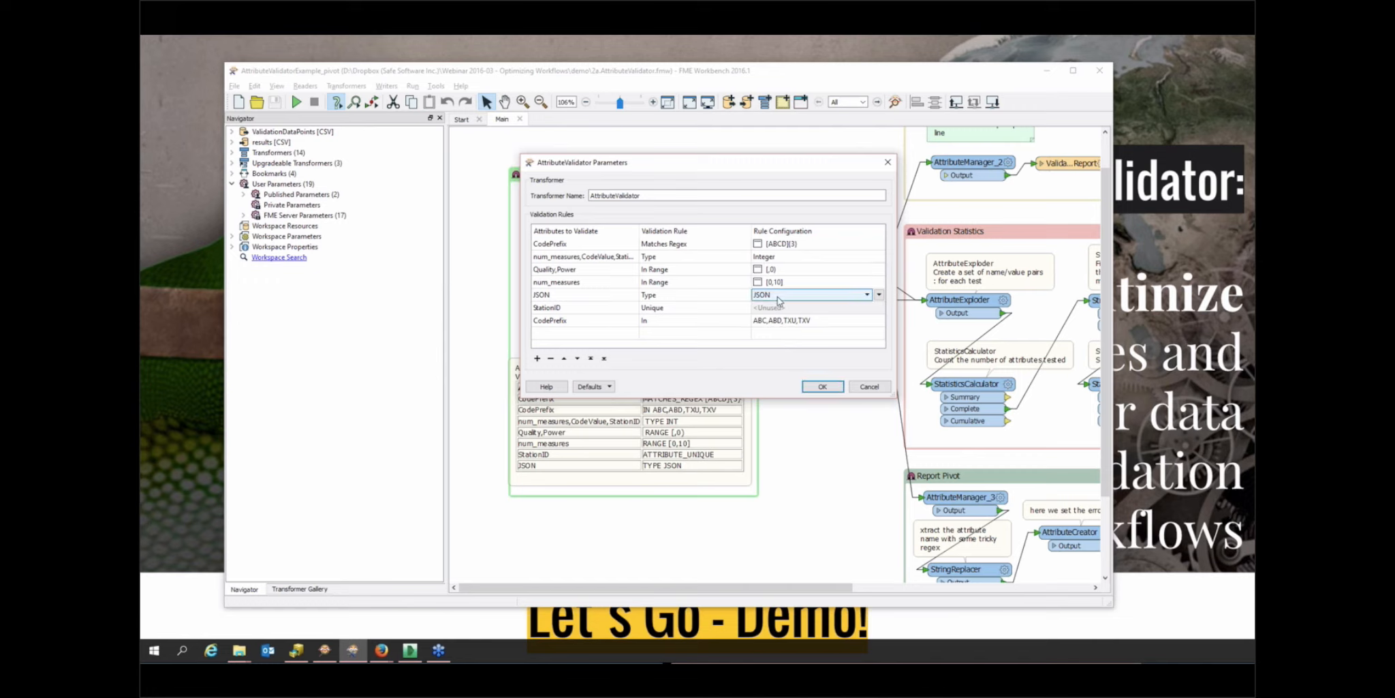
pyautogui.click(870, 387)
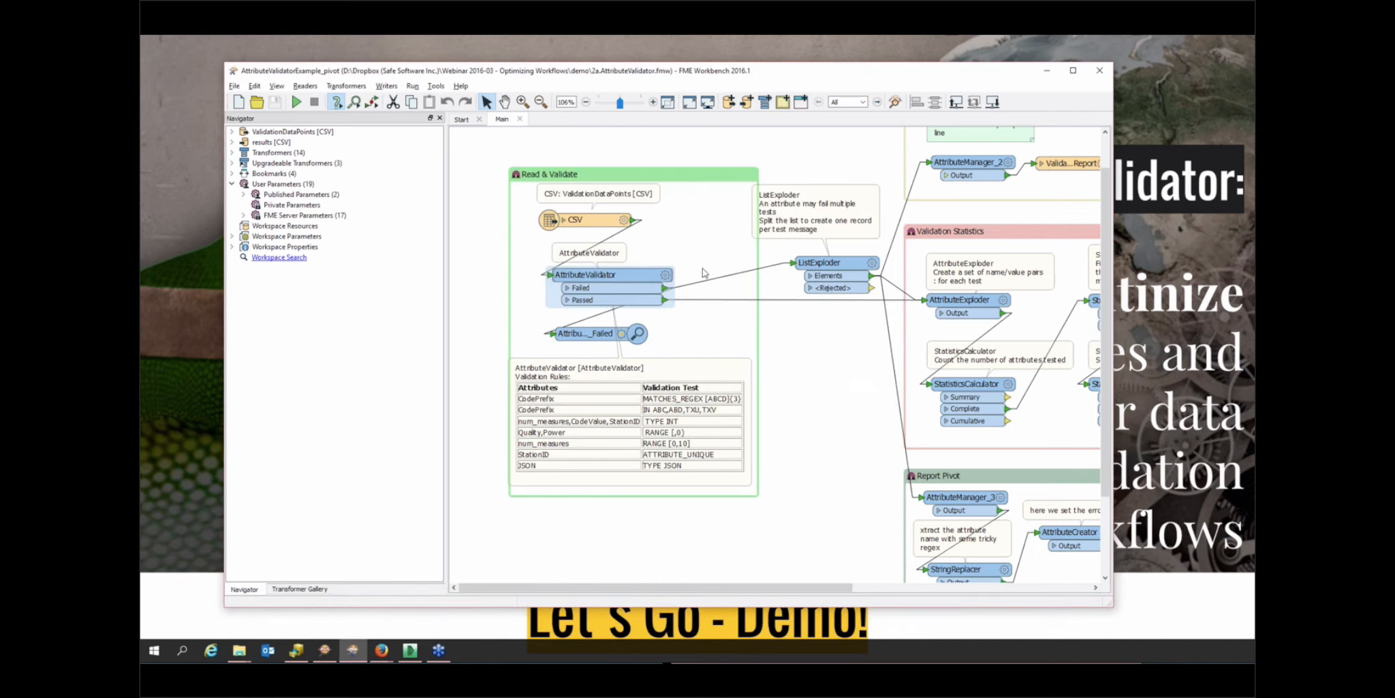
# Run the 2a.AttributeValidator workspace with its preset translation parameters
pyautogui.click(297, 101)
pyautogui.click(749, 370)
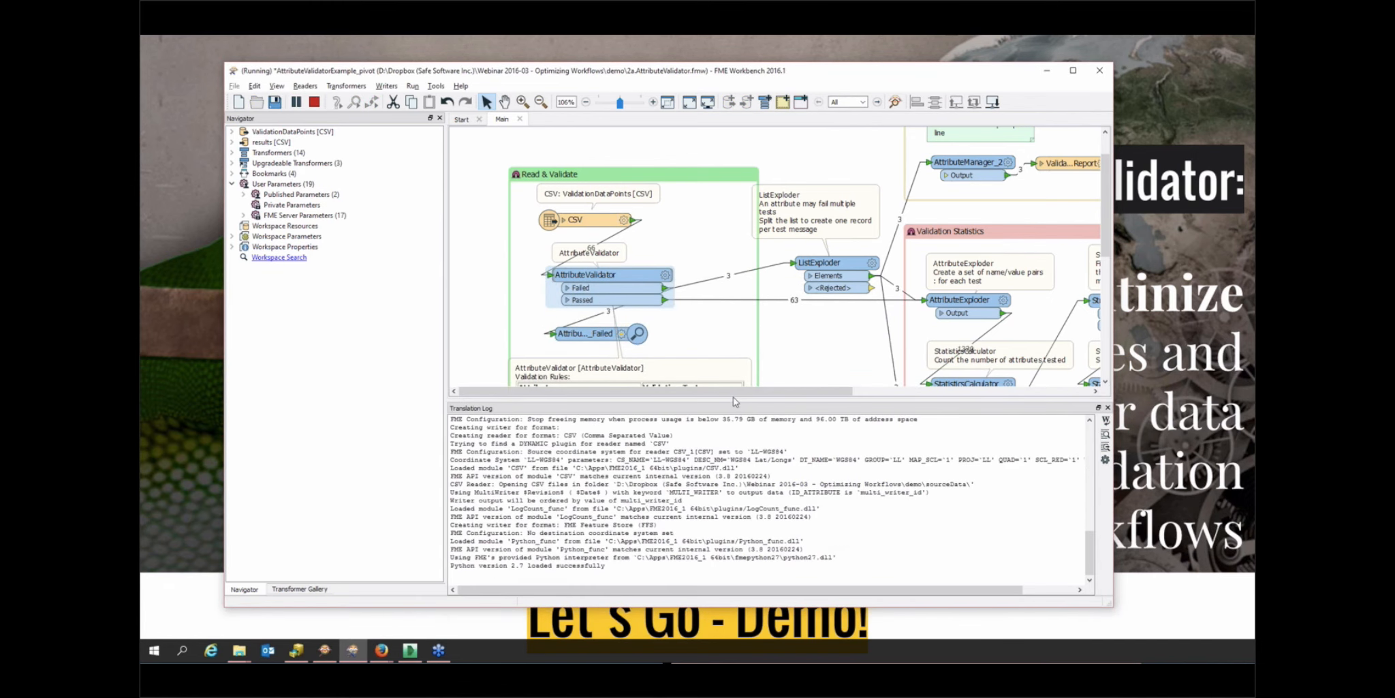
# Open the Simple Validation Report's output ValidationReport.csv in Excel and bring all its columns into view
pyautogui.moveTo(730, 394); pyautogui.dragTo(972, 396)
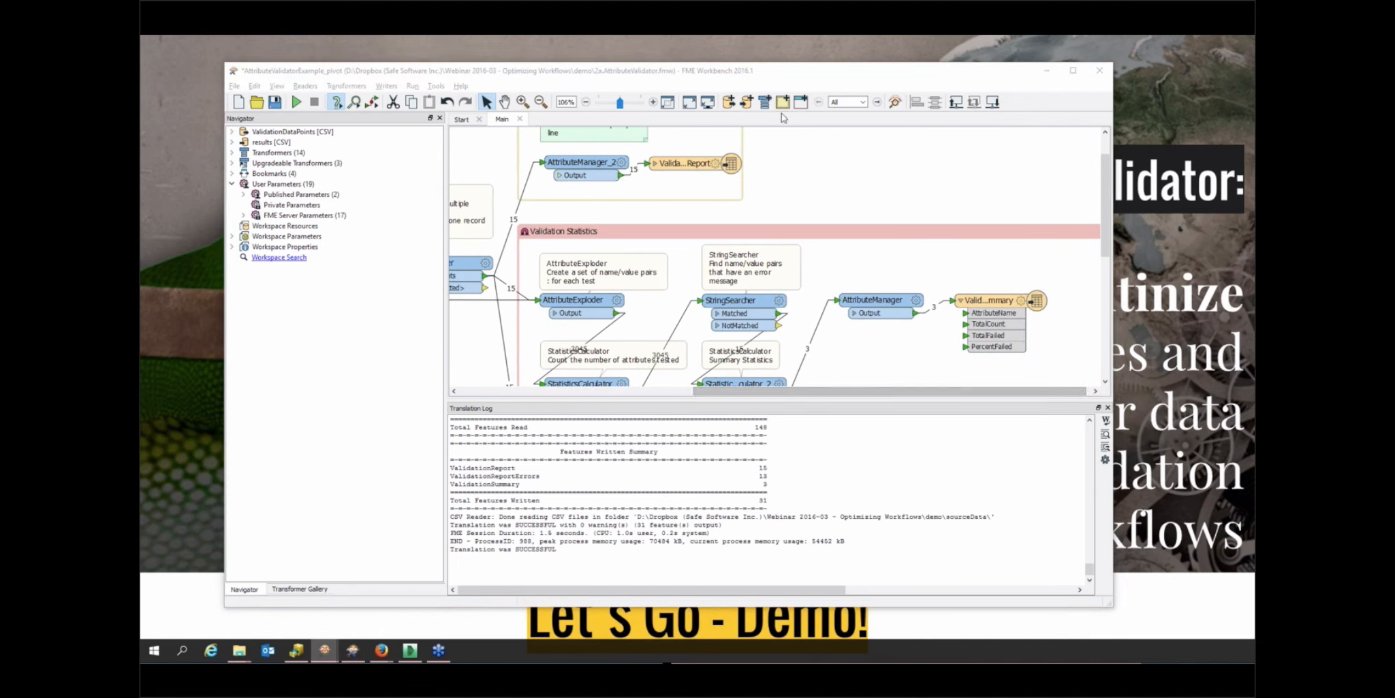
pyautogui.moveTo(1107, 204); pyautogui.dragTo(1108, 187)
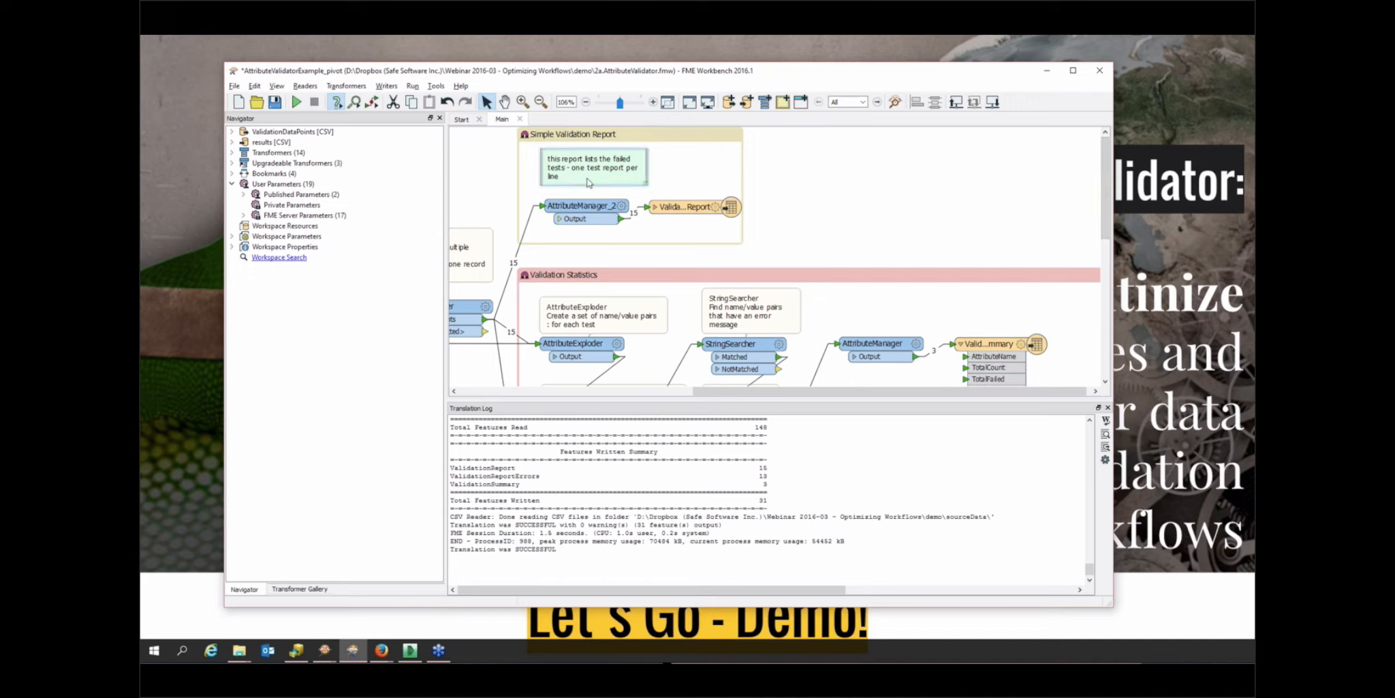
pyautogui.click(716, 208)
pyautogui.click(708, 188)
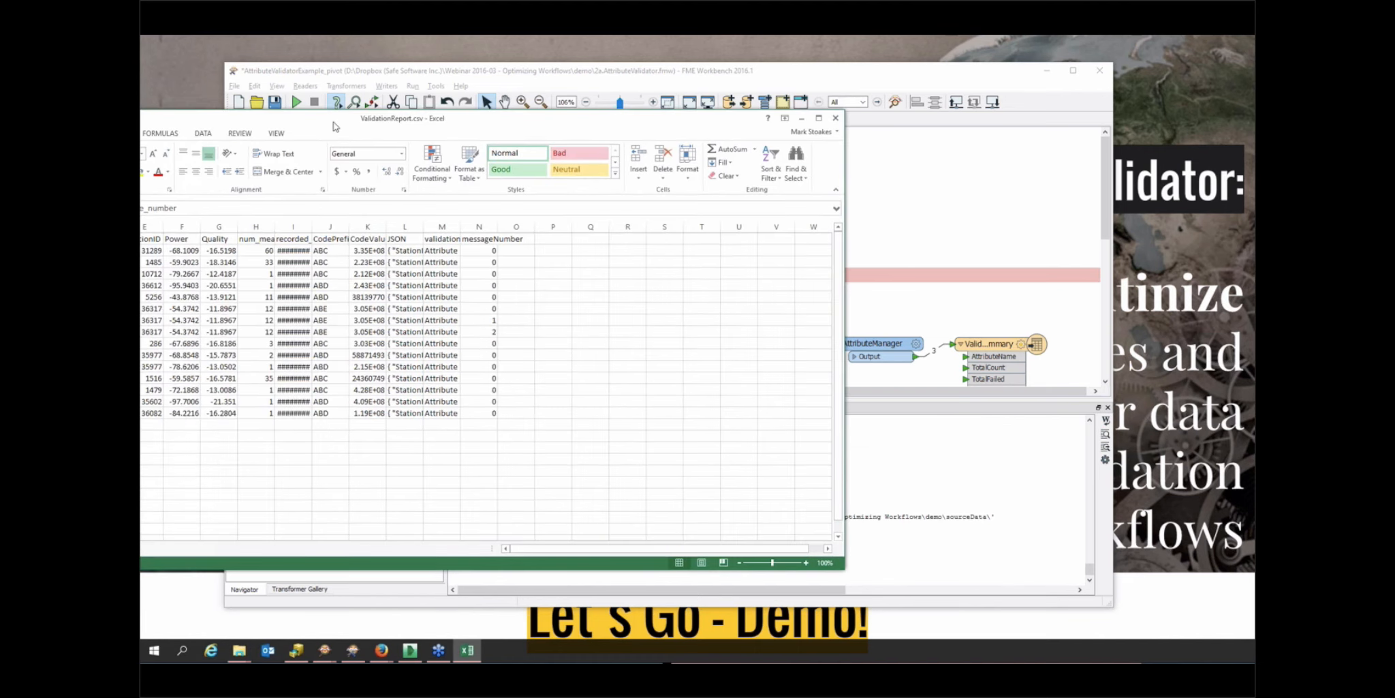
pyautogui.moveTo(507, 131); pyautogui.dragTo(616, 108)
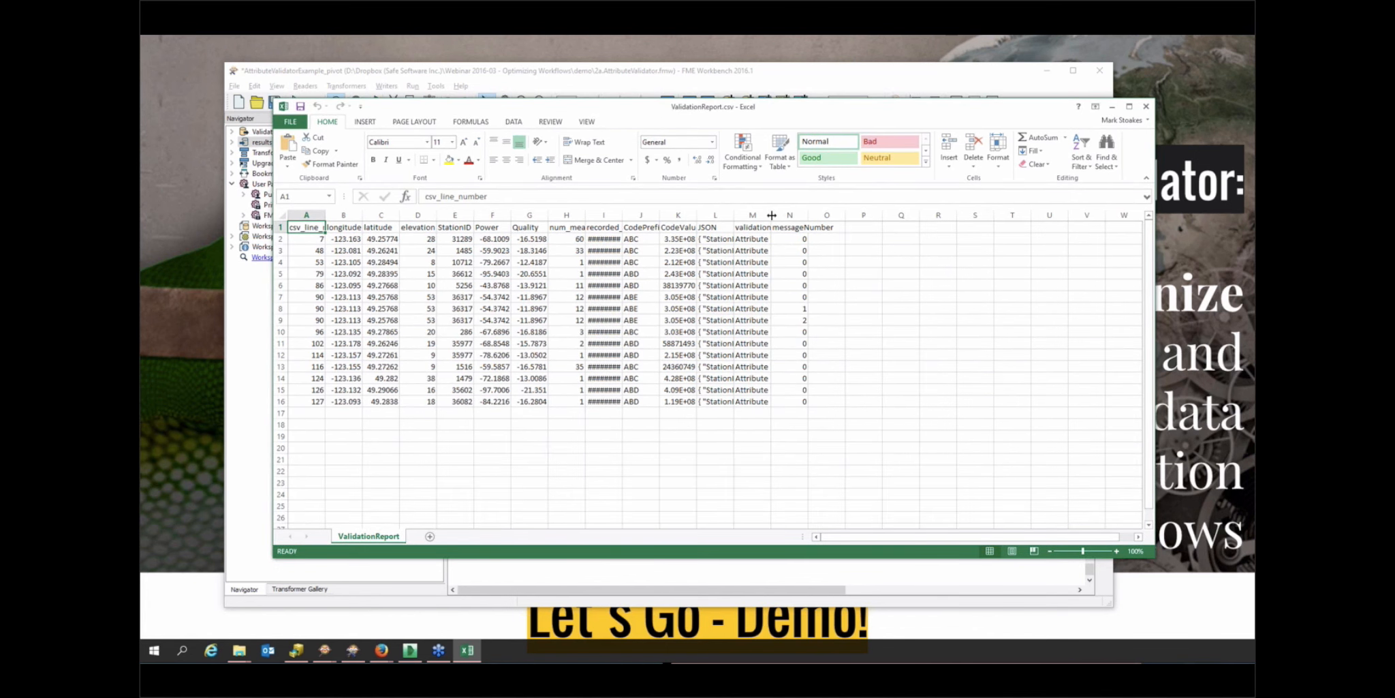
# Fit the validationMessage column to its contents and select the messages in M7:M9
pyautogui.doubleClick(772, 215)
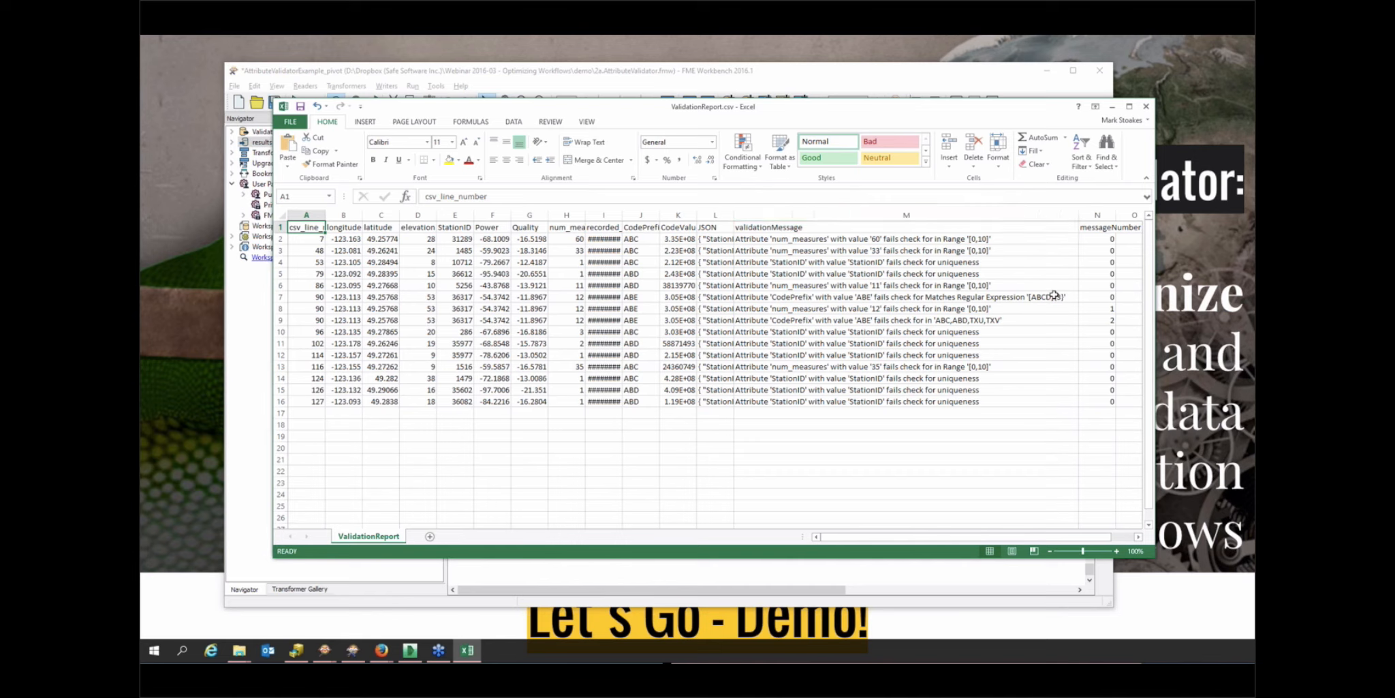
pyautogui.moveTo(1101, 297); pyautogui.dragTo(1048, 321)
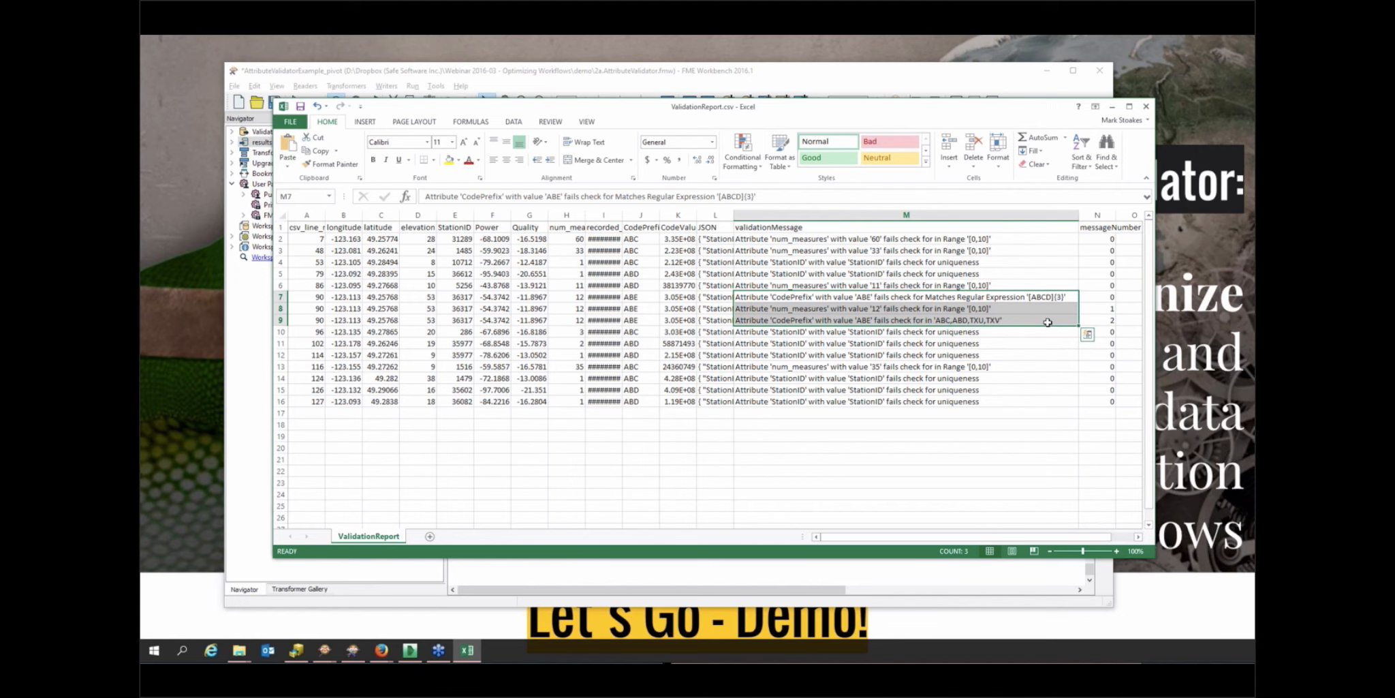
# Open the Validation Statistics output ValidationSummary.csv from its containing folder in Excel and fit its four columns to their contents
pyautogui.click(896, 75)
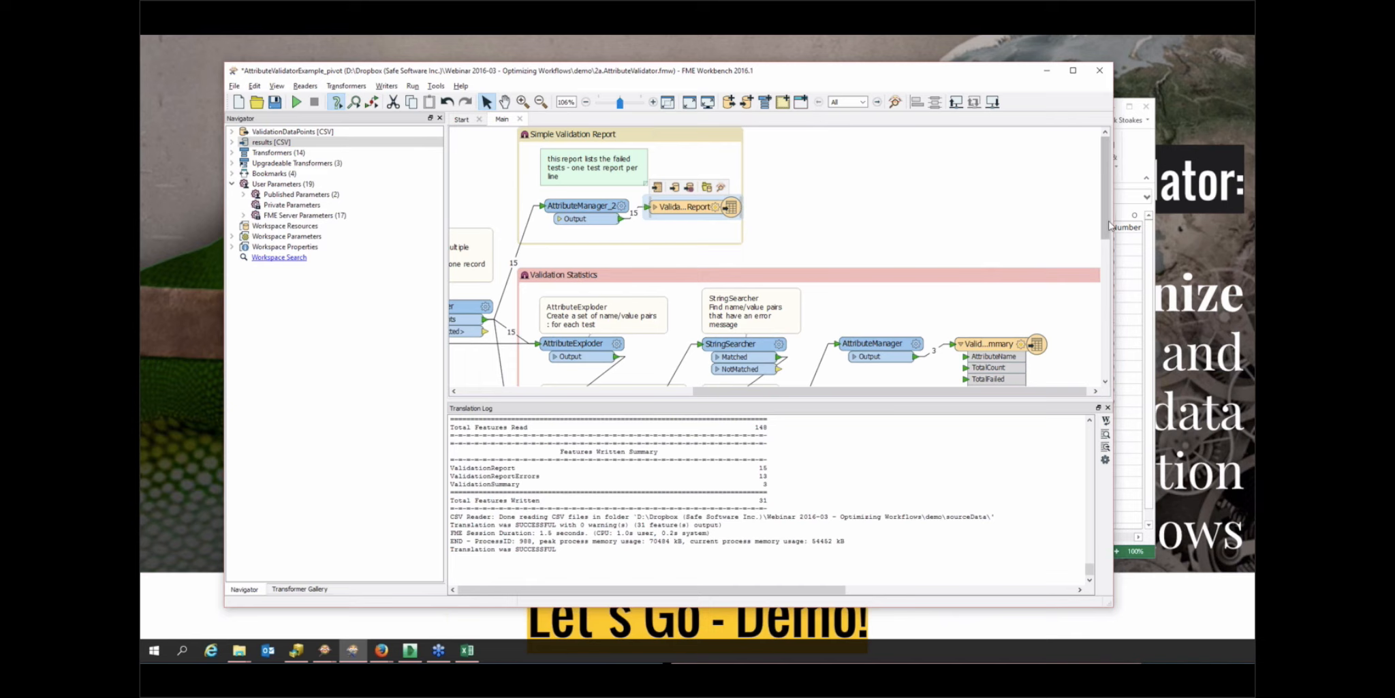
pyautogui.moveTo(1109, 224); pyautogui.dragTo(1110, 271)
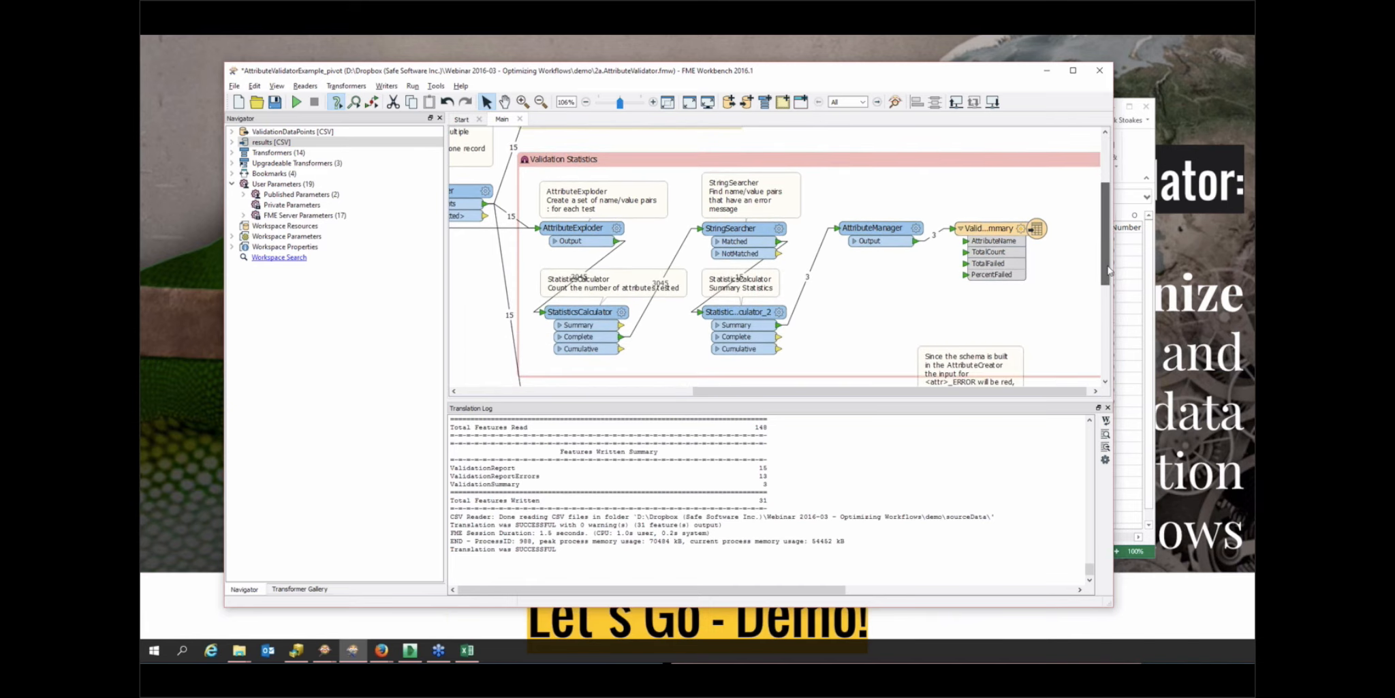
pyautogui.moveTo(1005, 228)
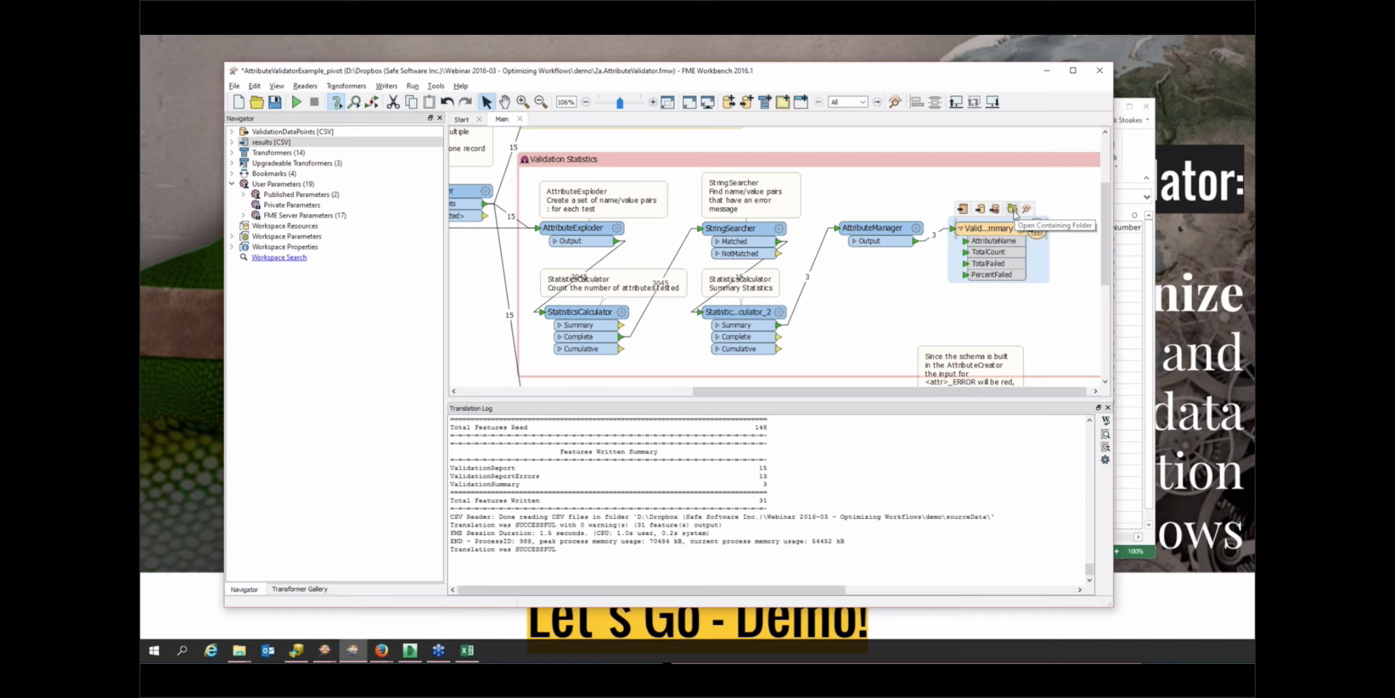
pyautogui.click(1013, 211)
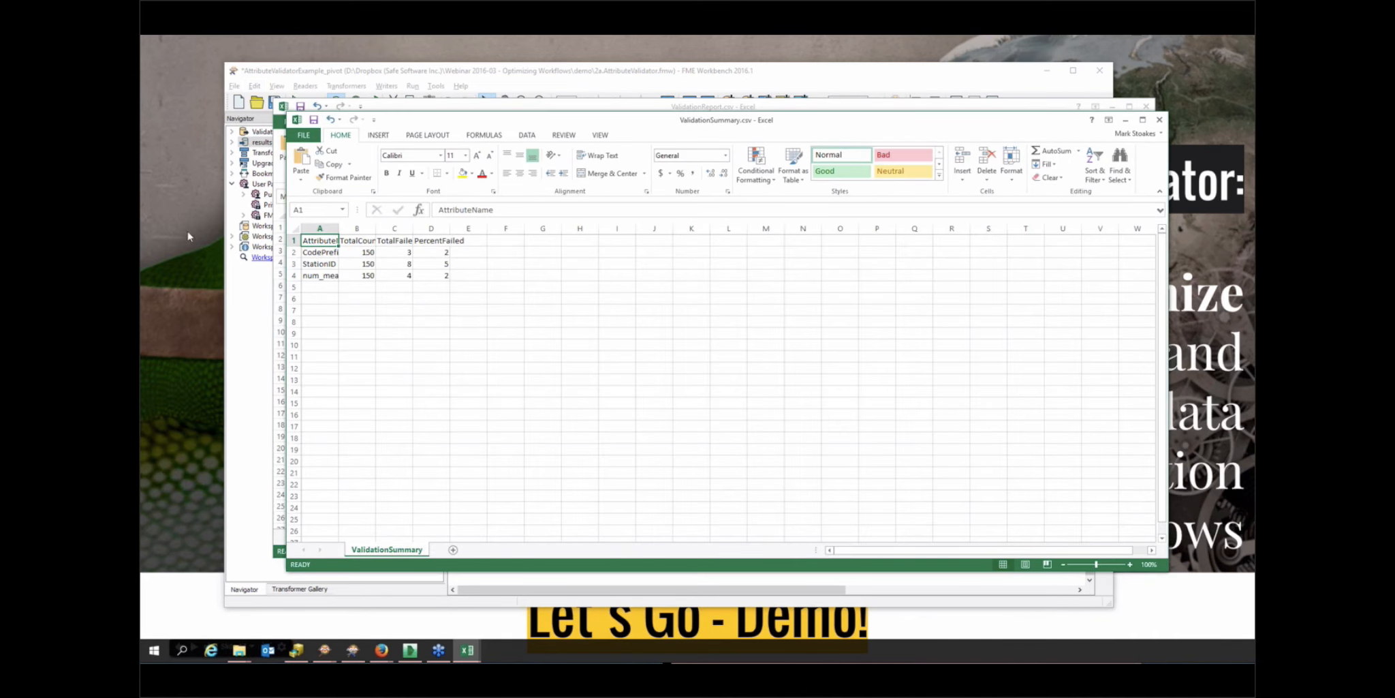
pyautogui.doubleClick(339, 228)
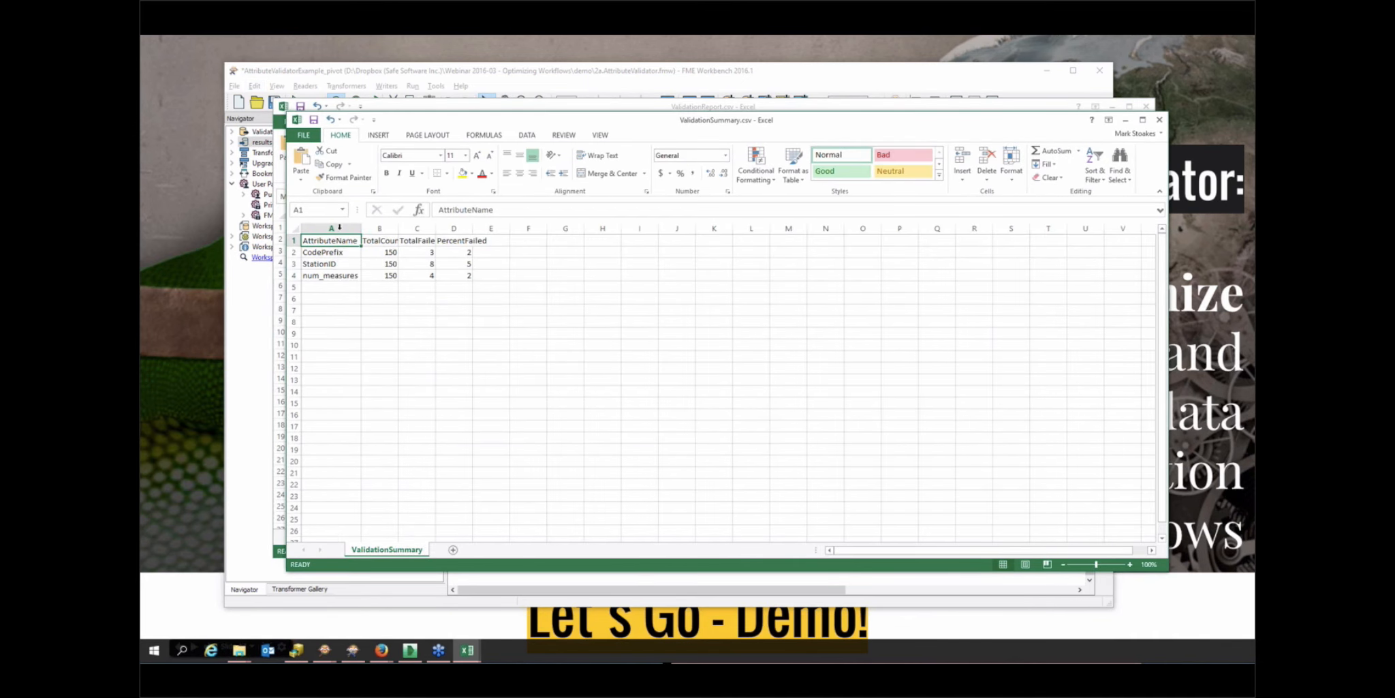
pyautogui.doubleClick(385, 230)
pyautogui.doubleClick(443, 228)
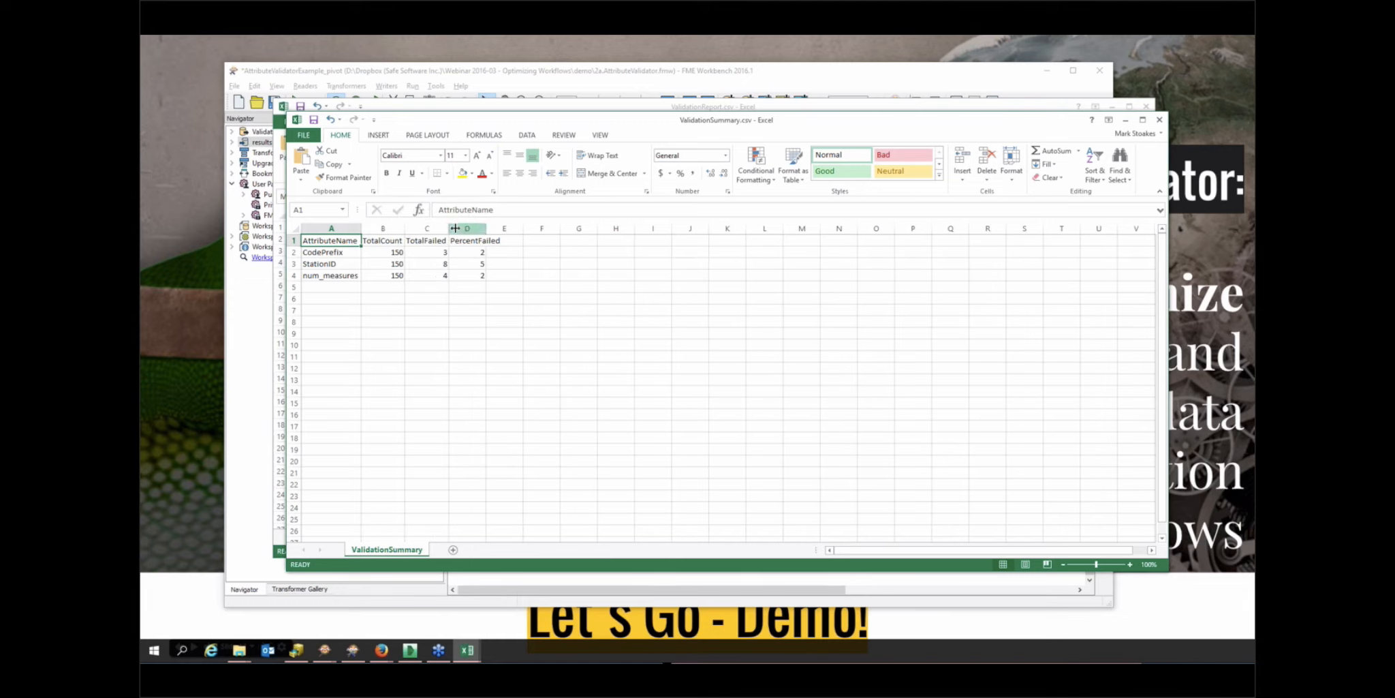
pyautogui.doubleClick(486, 228)
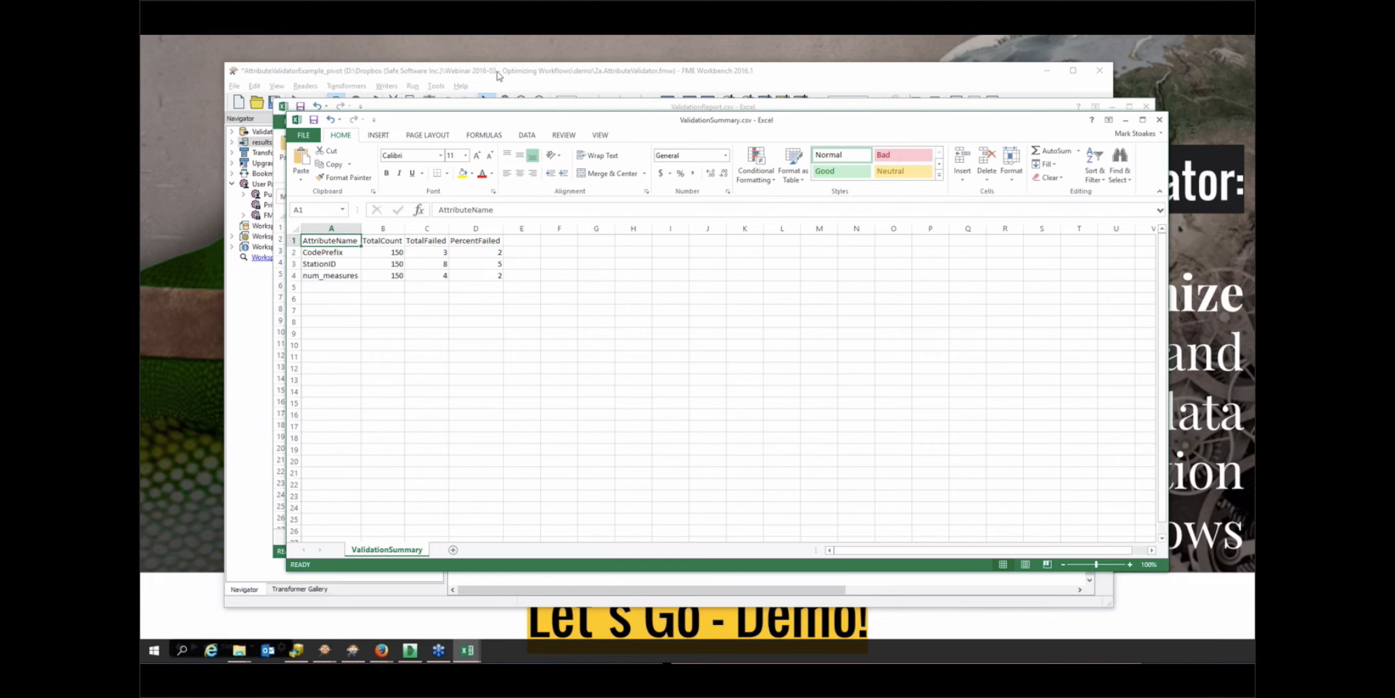
# Return to FME Workbench and open the Report Pivot output ValidationReportErrors.csv from its containing folder in Excel
pyautogui.click(498, 75)
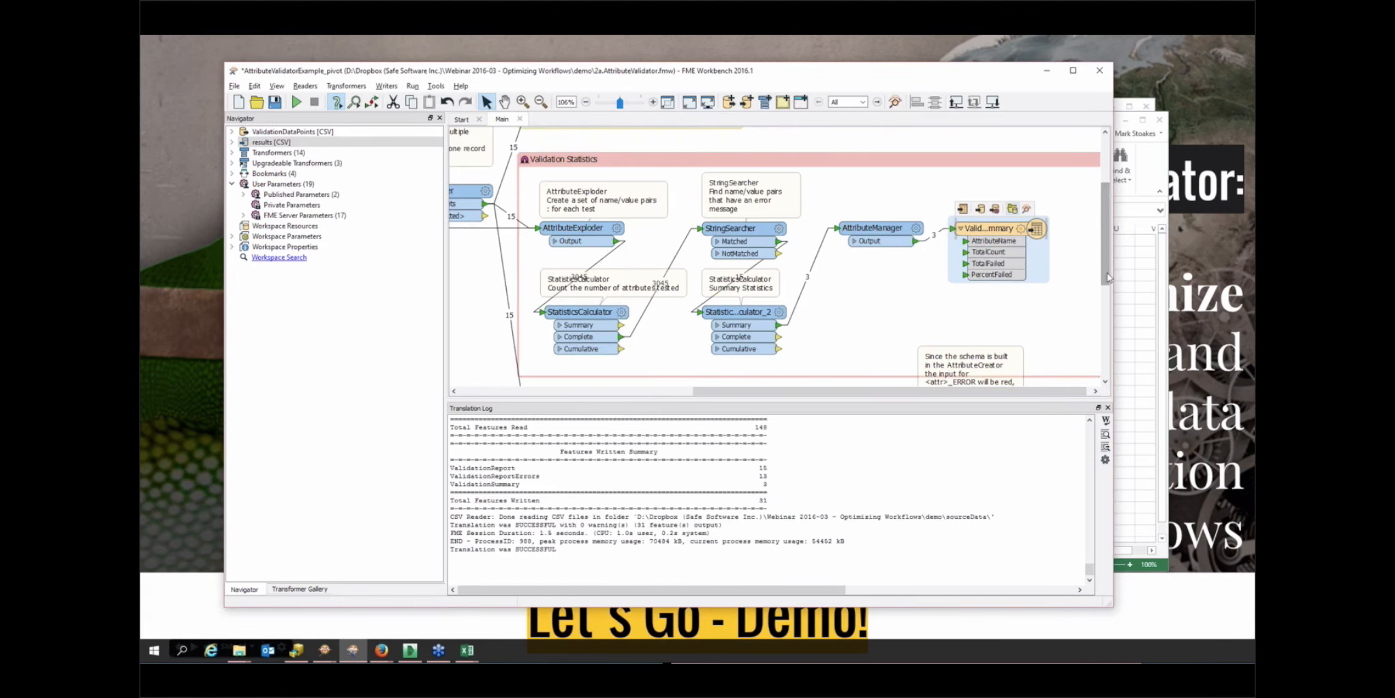
pyautogui.moveTo(1109, 278); pyautogui.dragTo(1113, 374)
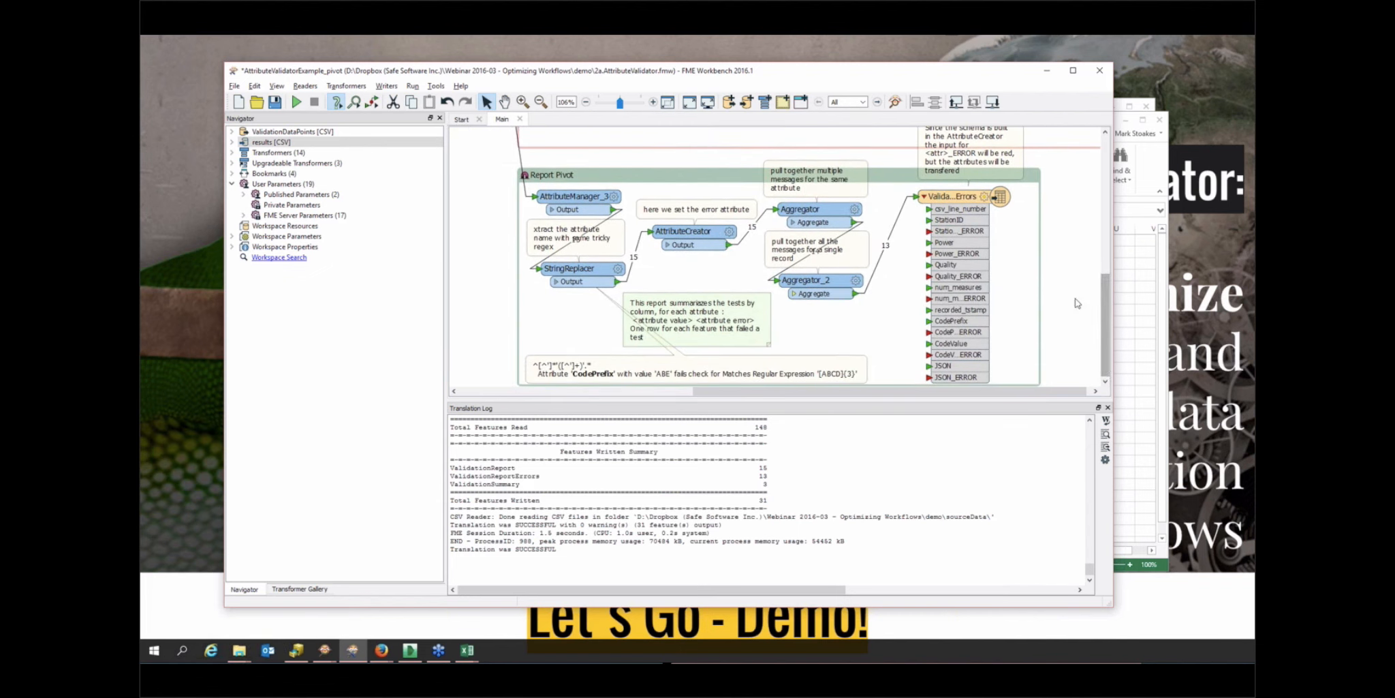
pyautogui.click(947, 199)
pyautogui.click(977, 178)
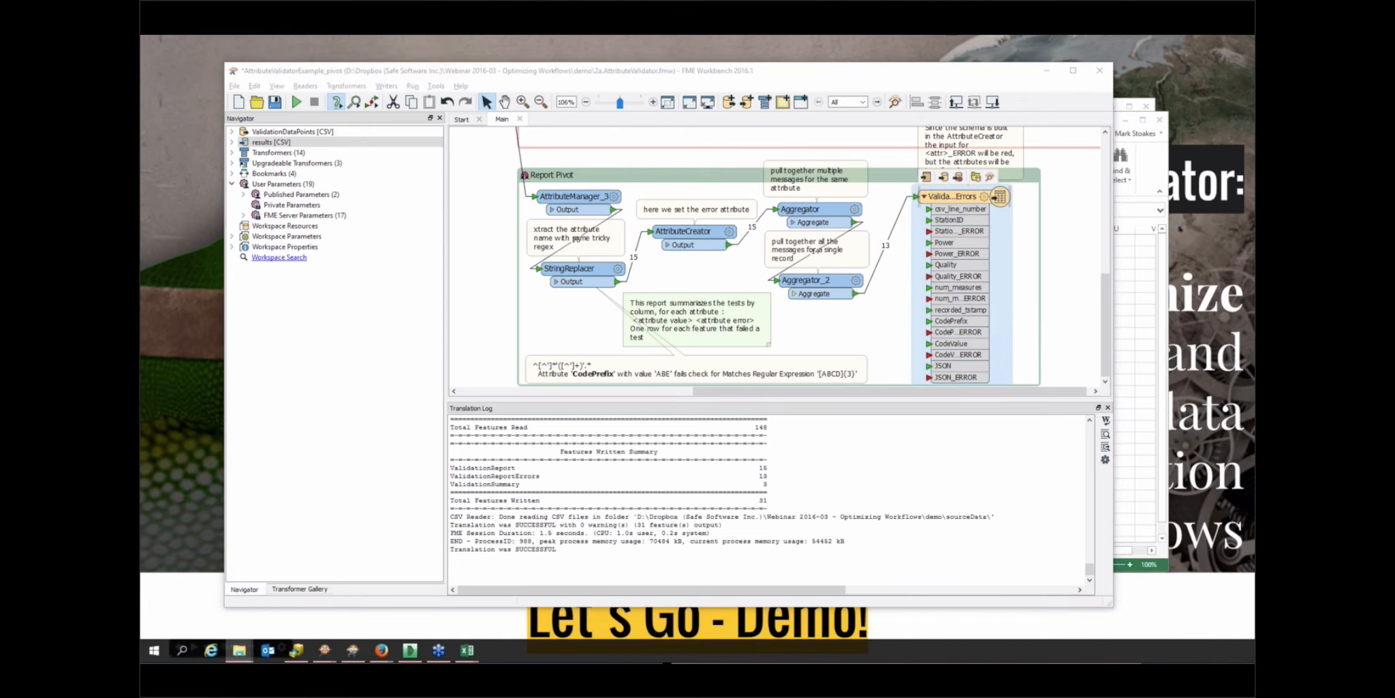
pyautogui.click(999, 197)
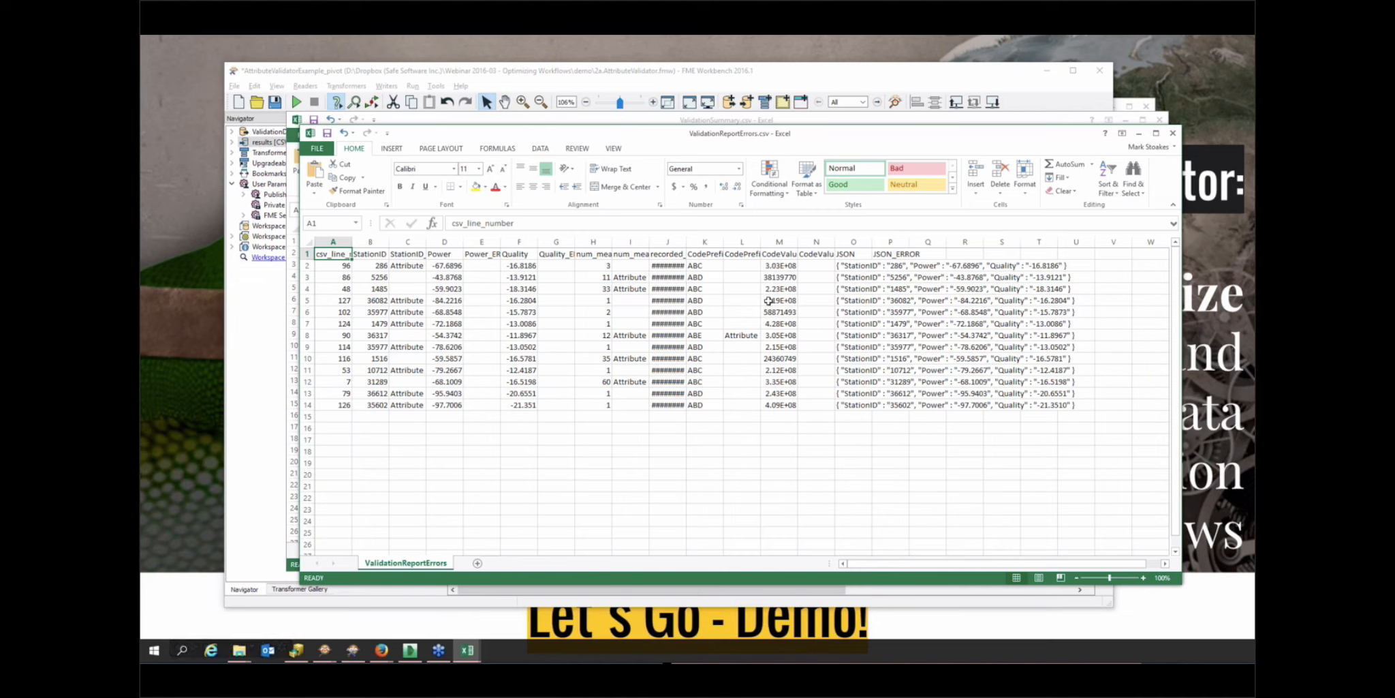
# Fit the num_measures, num_measures_ERROR, CodePrefix and CodePrefix_ERROR columns to their contents and select the CodePrefix error in L8
pyautogui.doubleClick(611, 242)
pyautogui.click(612, 257)
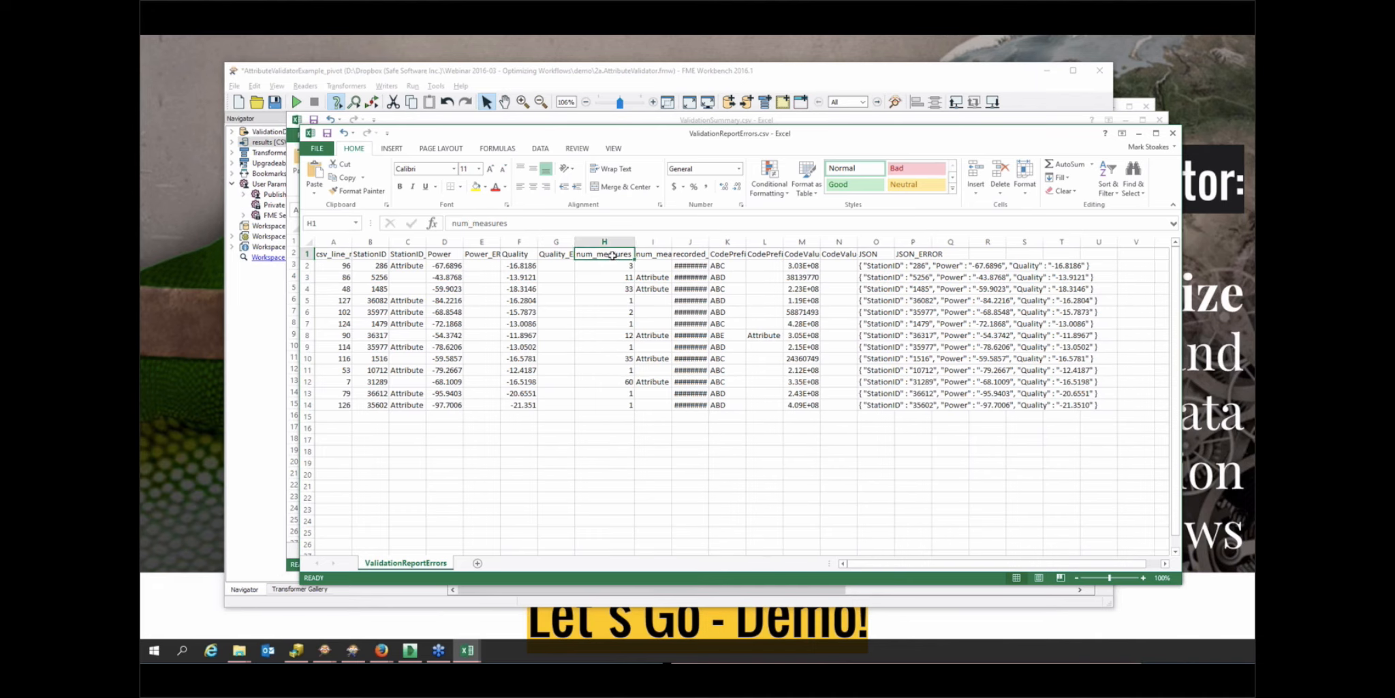
pyautogui.moveTo(671, 242); pyautogui.dragTo(671, 243)
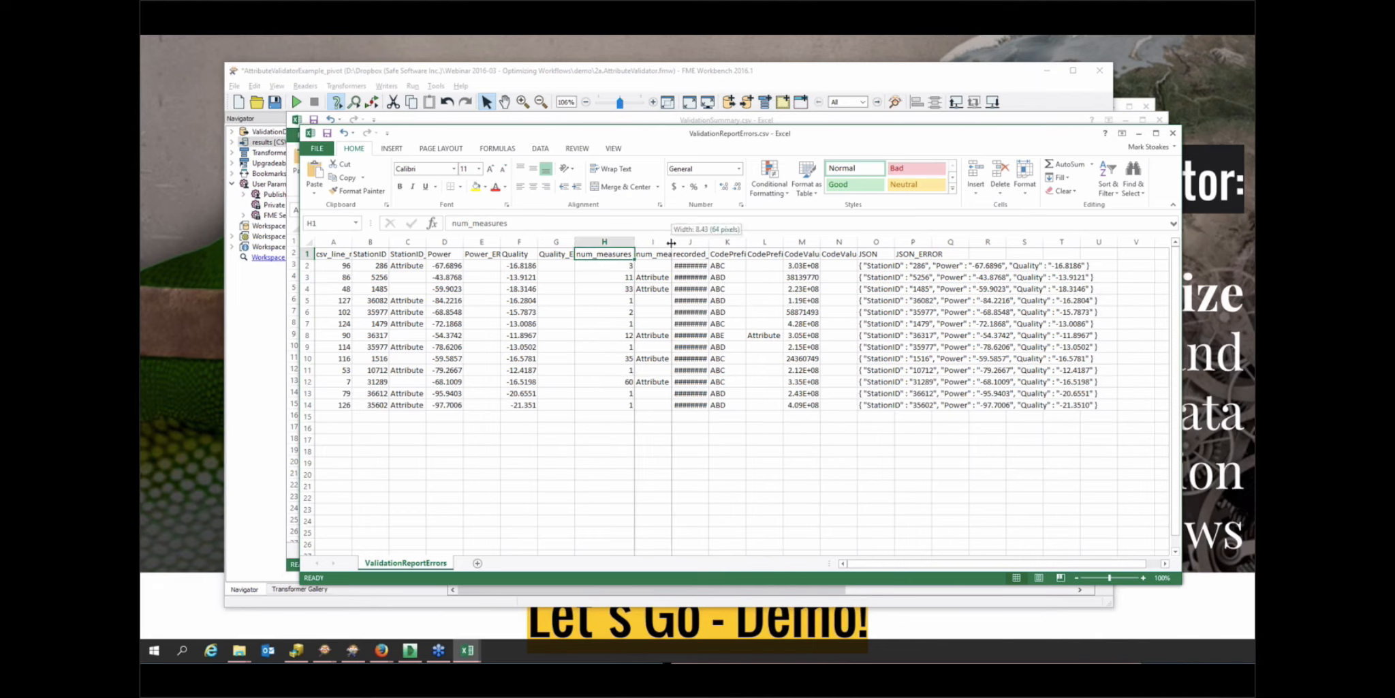
pyautogui.doubleClick(671, 243)
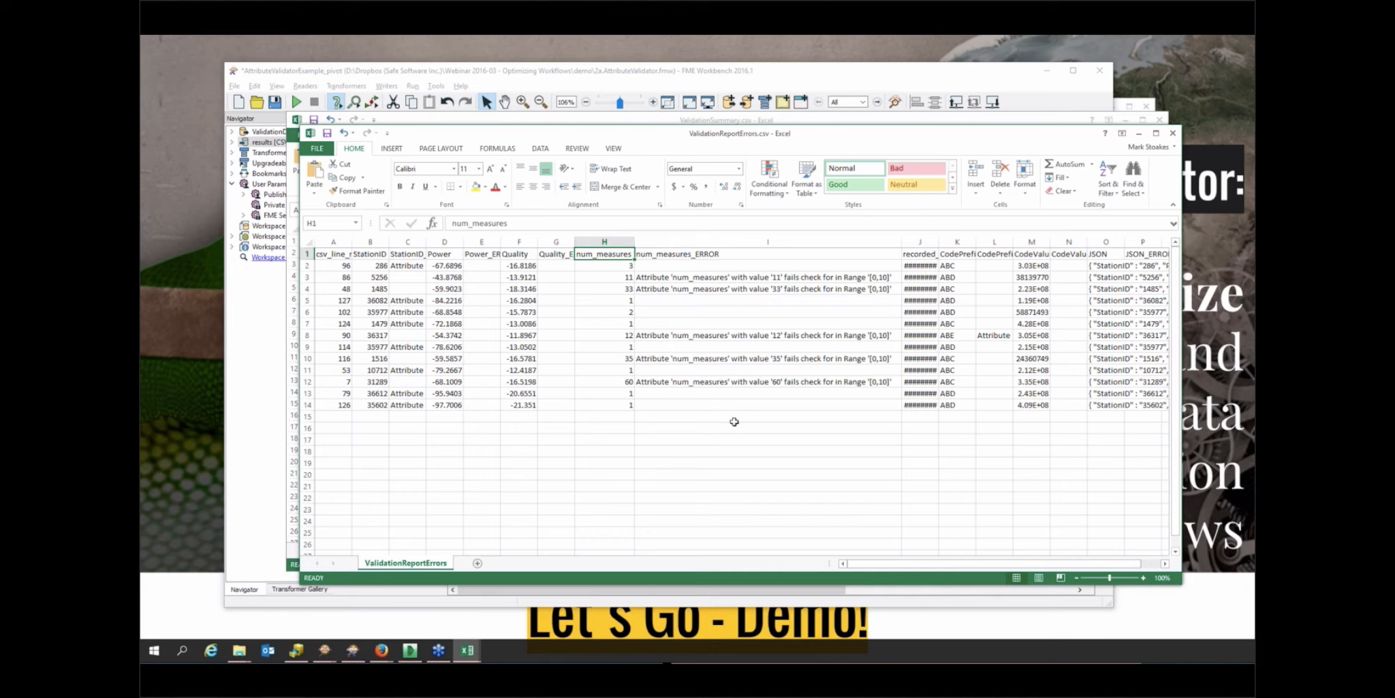
pyautogui.doubleClick(978, 242)
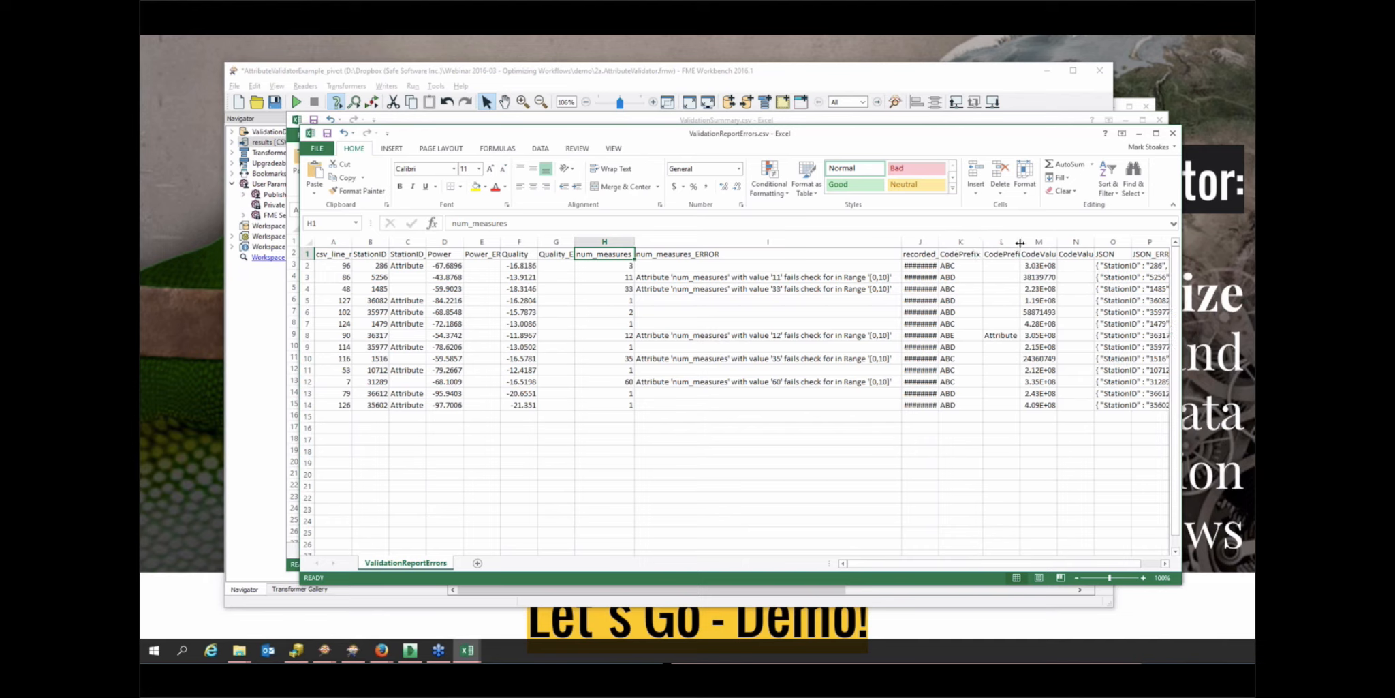
pyautogui.doubleClick(1020, 242)
pyautogui.click(1037, 336)
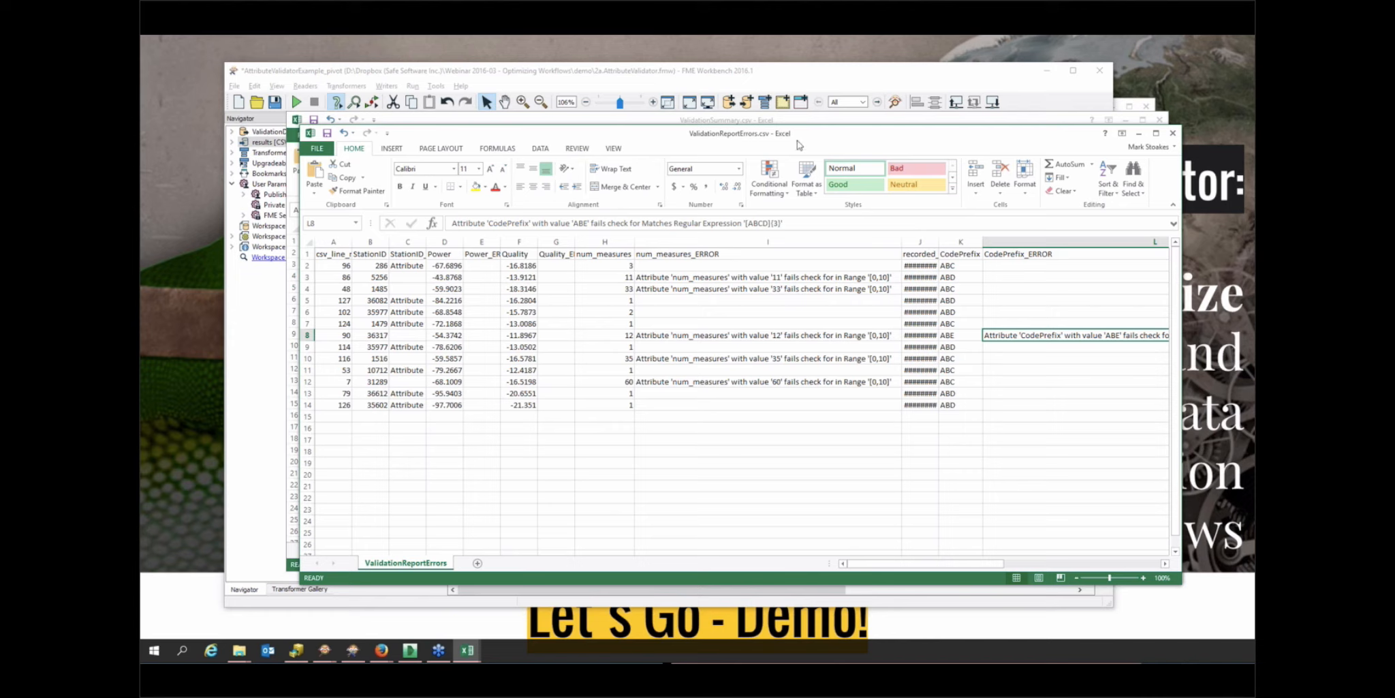
# Open the 2b.WaterSewer DWG to GDB AttributeValidator workspace in FME Workbench, discarding the changes to the current workspace
pyautogui.click(796, 75)
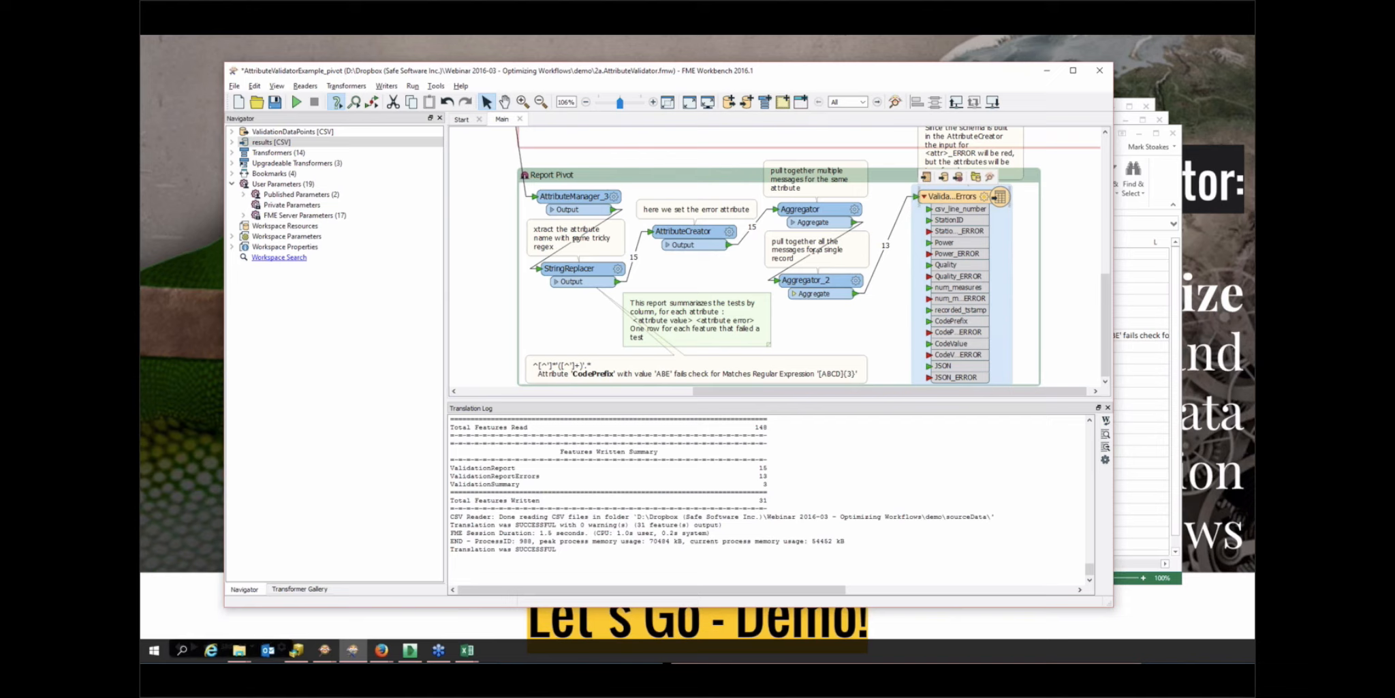
pyautogui.click(239, 650)
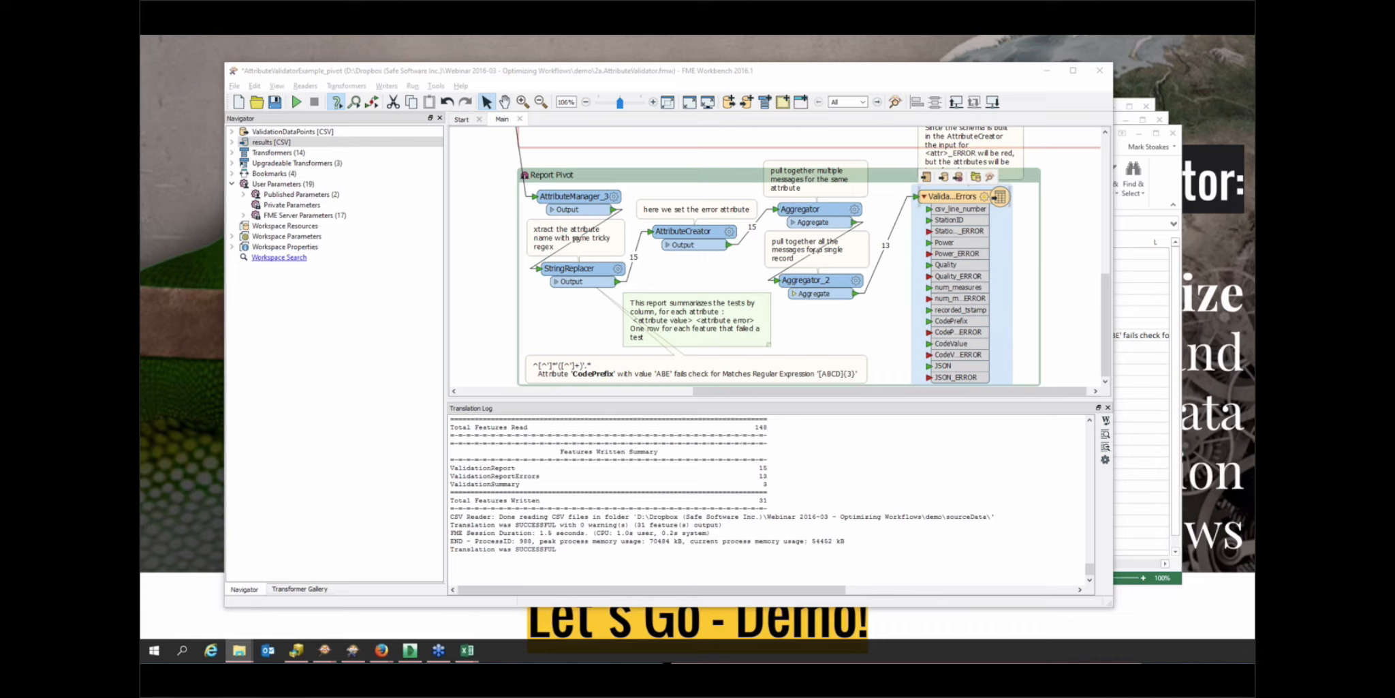
pyautogui.moveTo(307, 89); pyautogui.dragTo(538, 250)
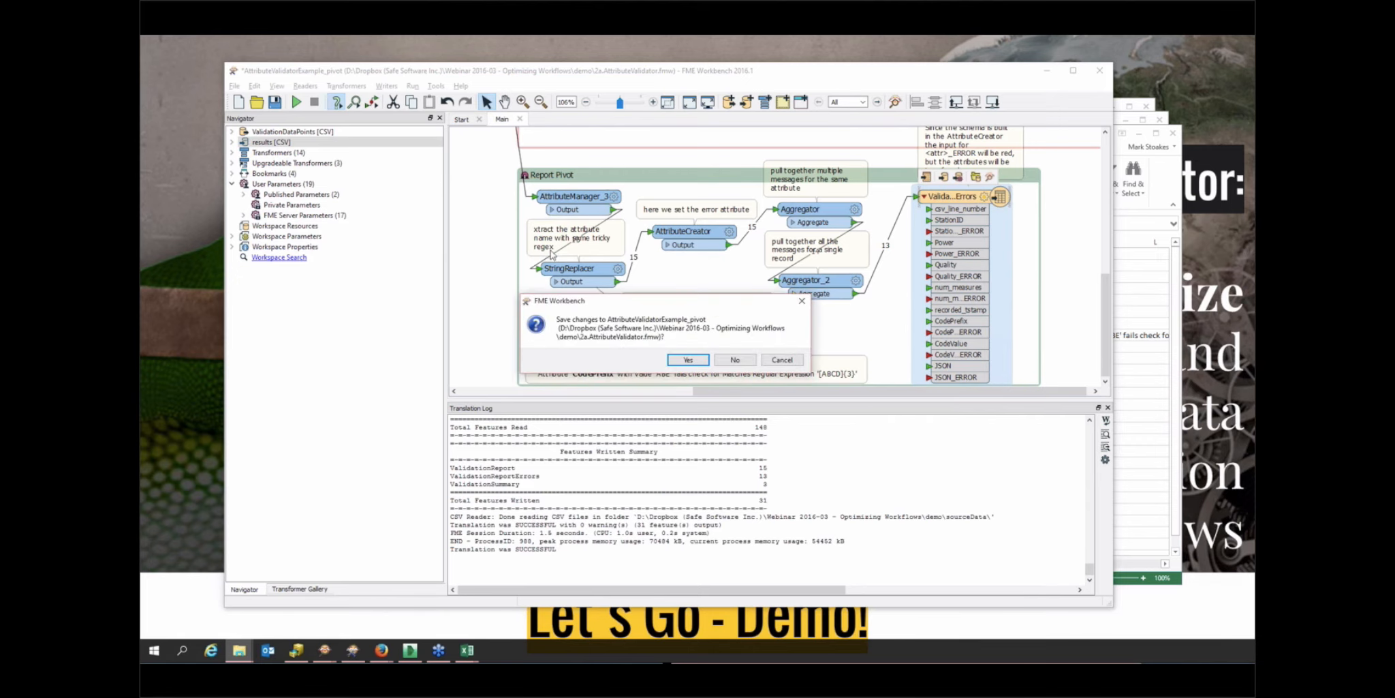
pyautogui.click(739, 360)
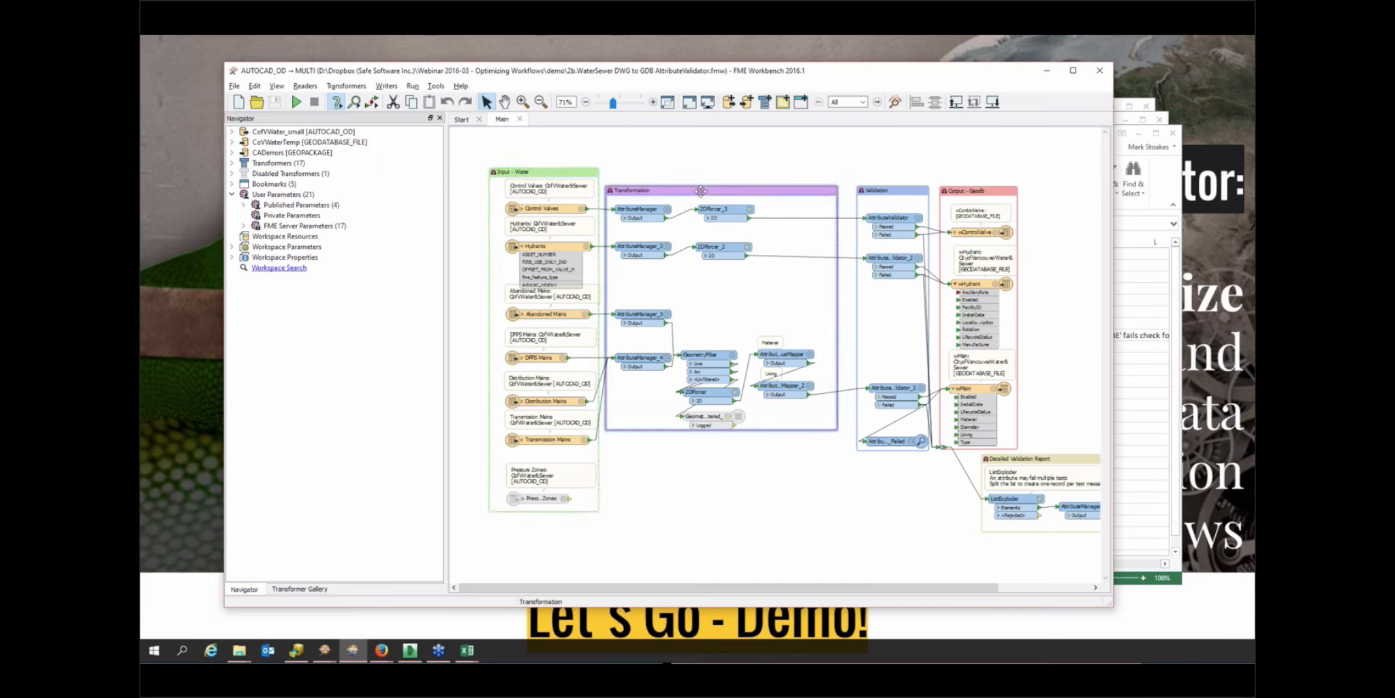
# Review the validation rules of the first AttributeValidator in the Validation bookmark and close its parameters without changes
pyautogui.rightClick(904, 195)
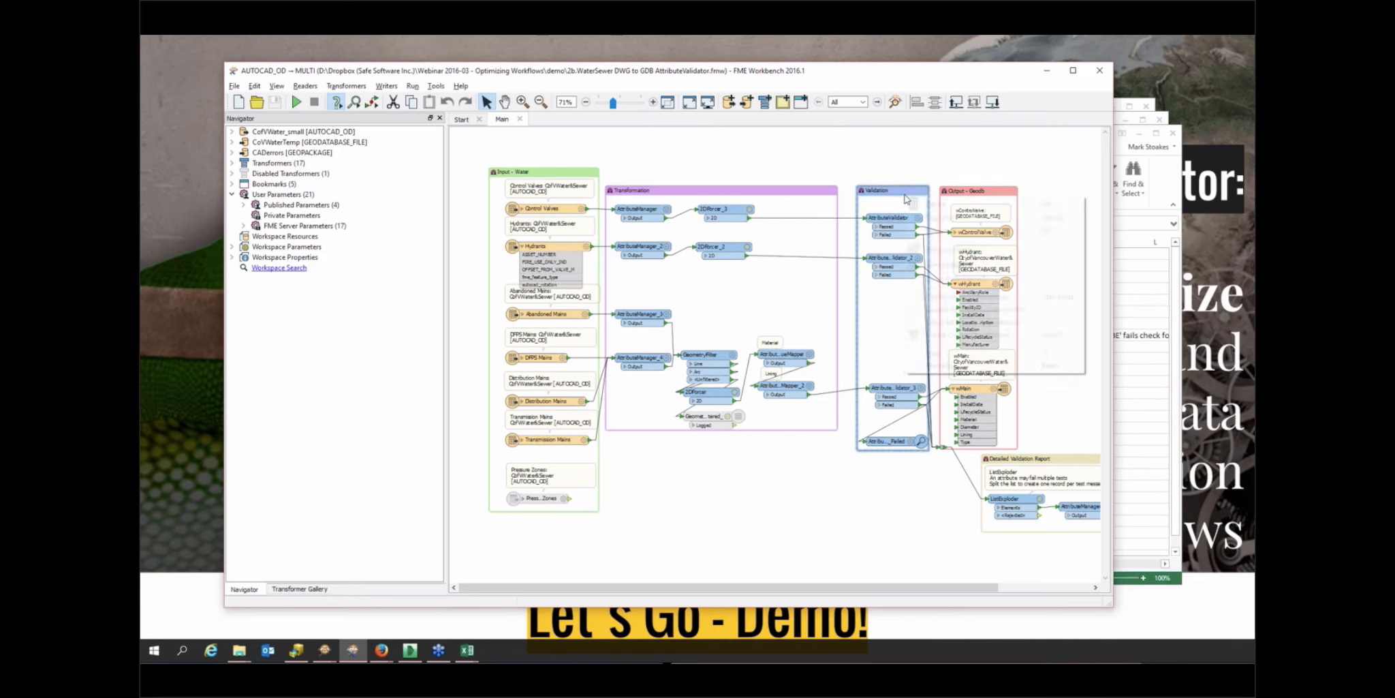
pyautogui.click(942, 279)
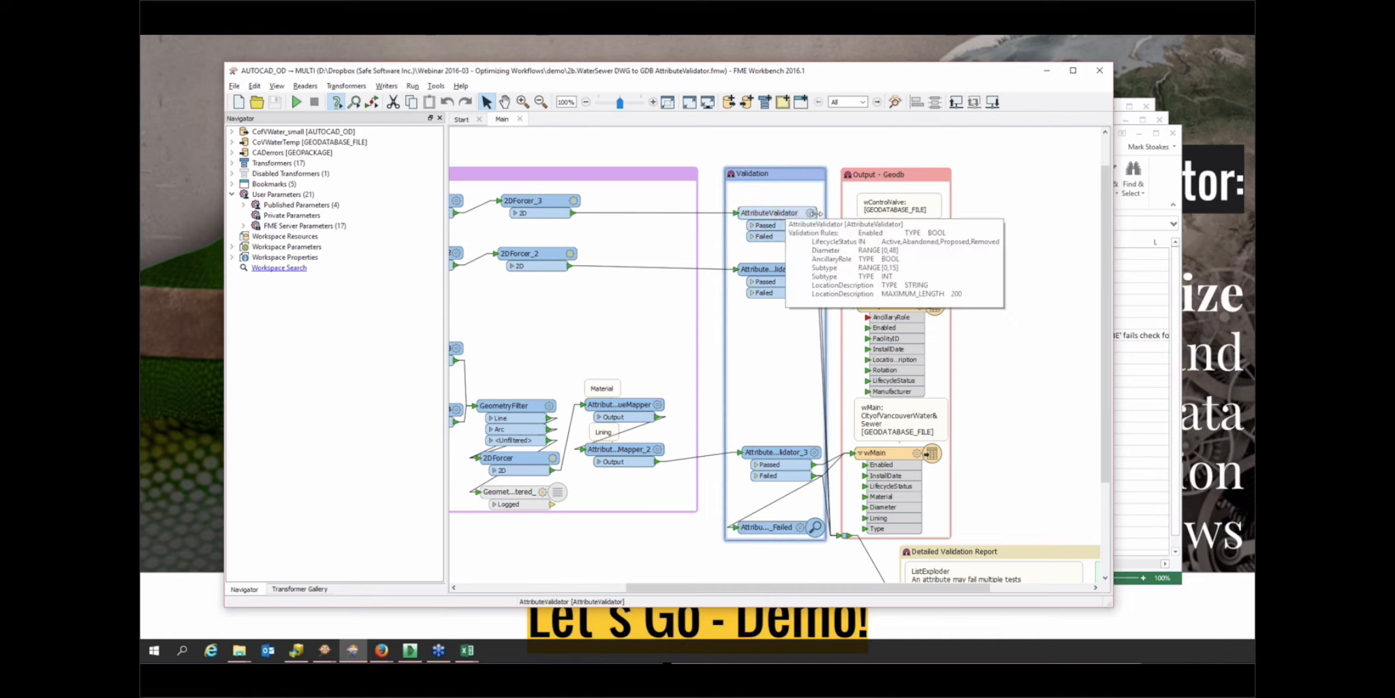
pyautogui.click(811, 214)
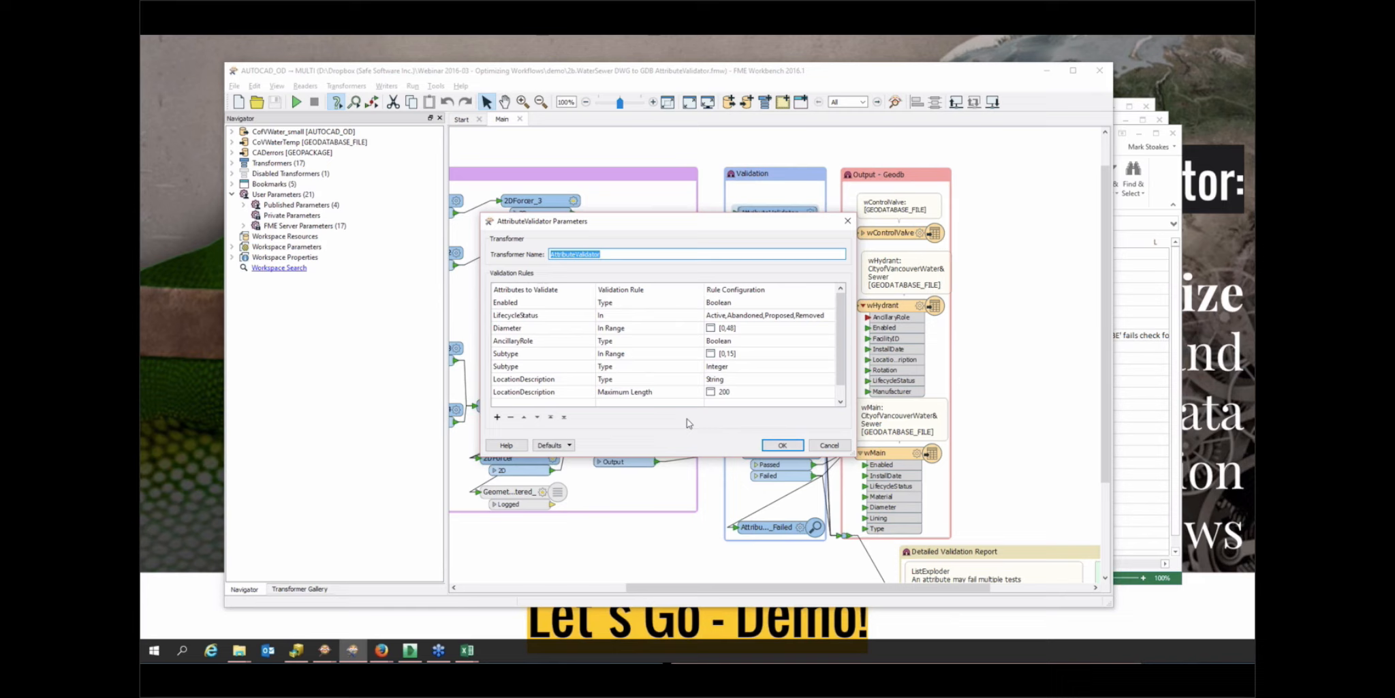
pyautogui.click(832, 452)
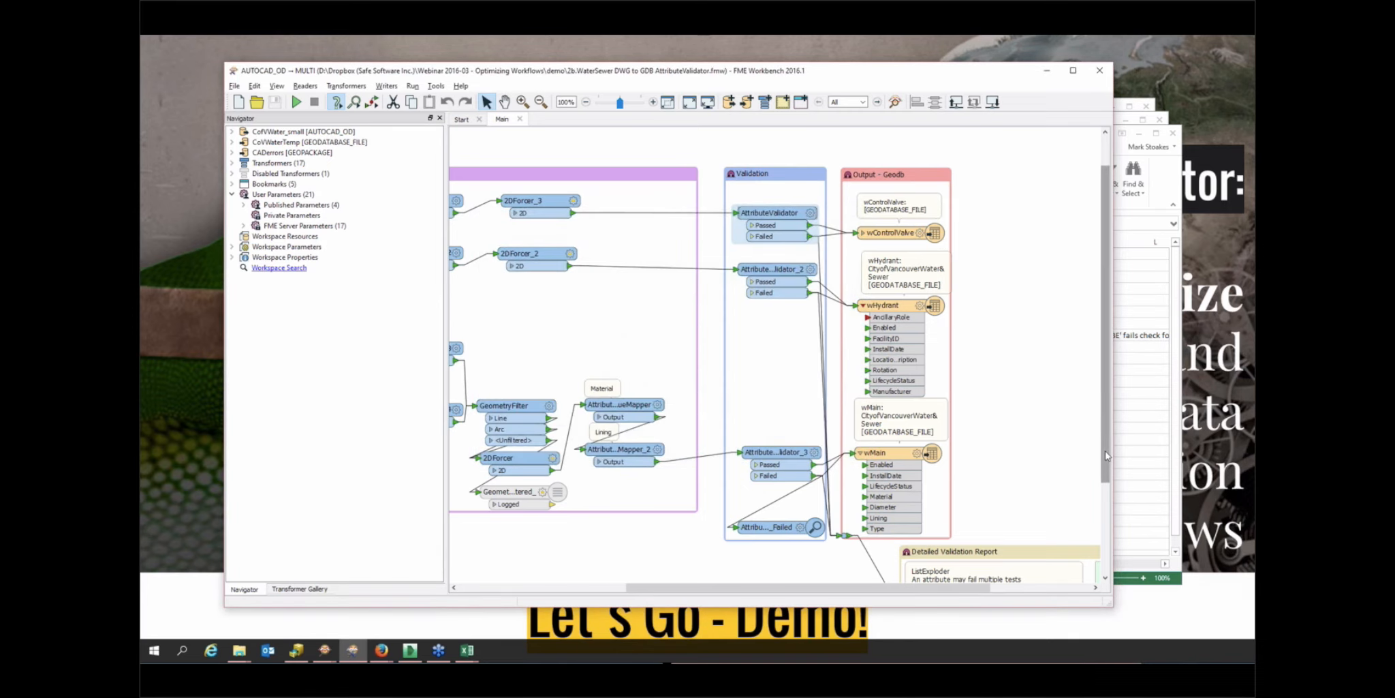
# Inspect the Detailed Validation Report's CADValidationReport writer and the workspace's translation parameters, then cancel without running the translation
pyautogui.moveTo(1106, 458); pyautogui.dragTo(1106, 528)
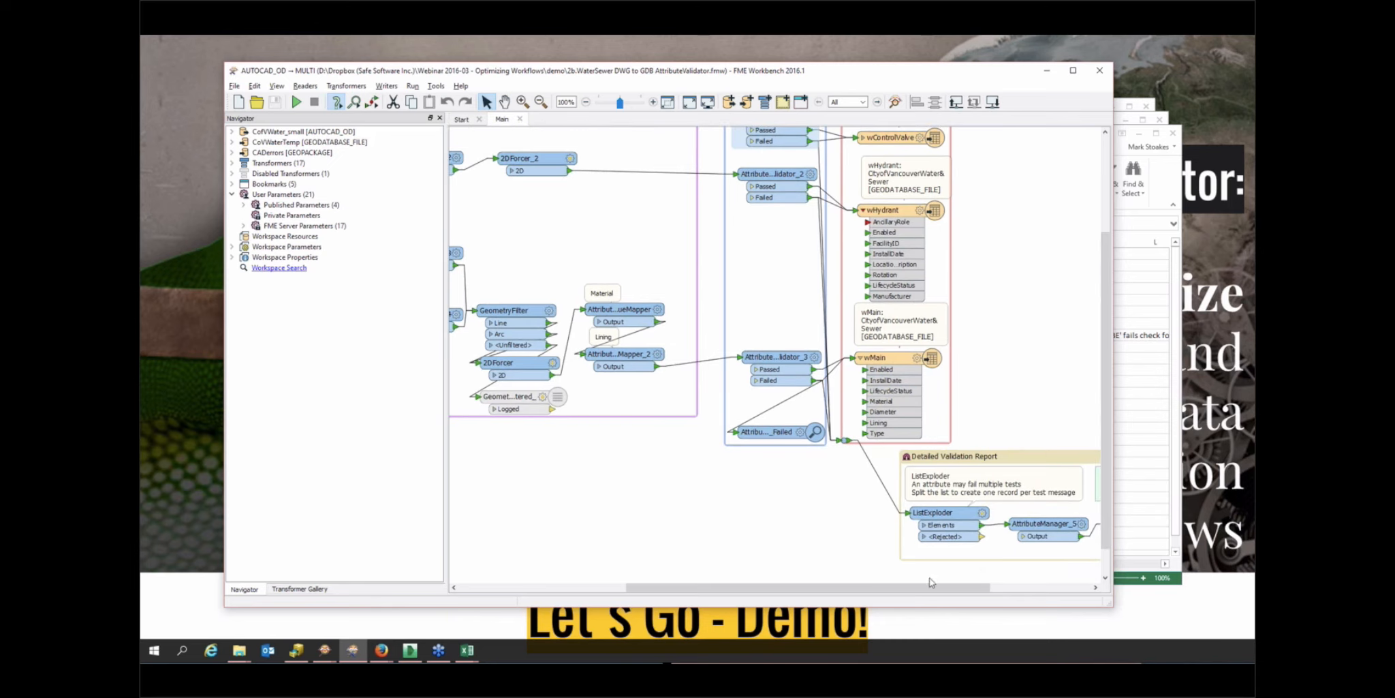
pyautogui.moveTo(925, 590); pyautogui.dragTo(1015, 590)
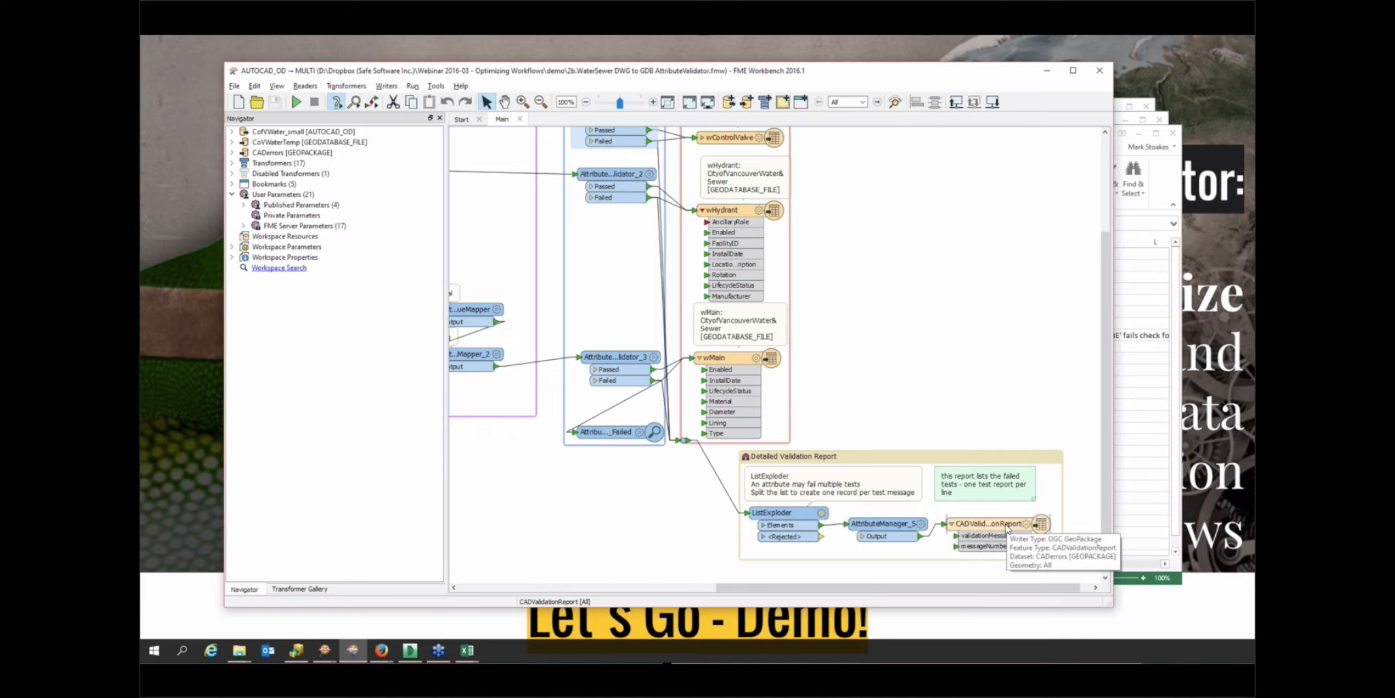
pyautogui.click(1003, 524)
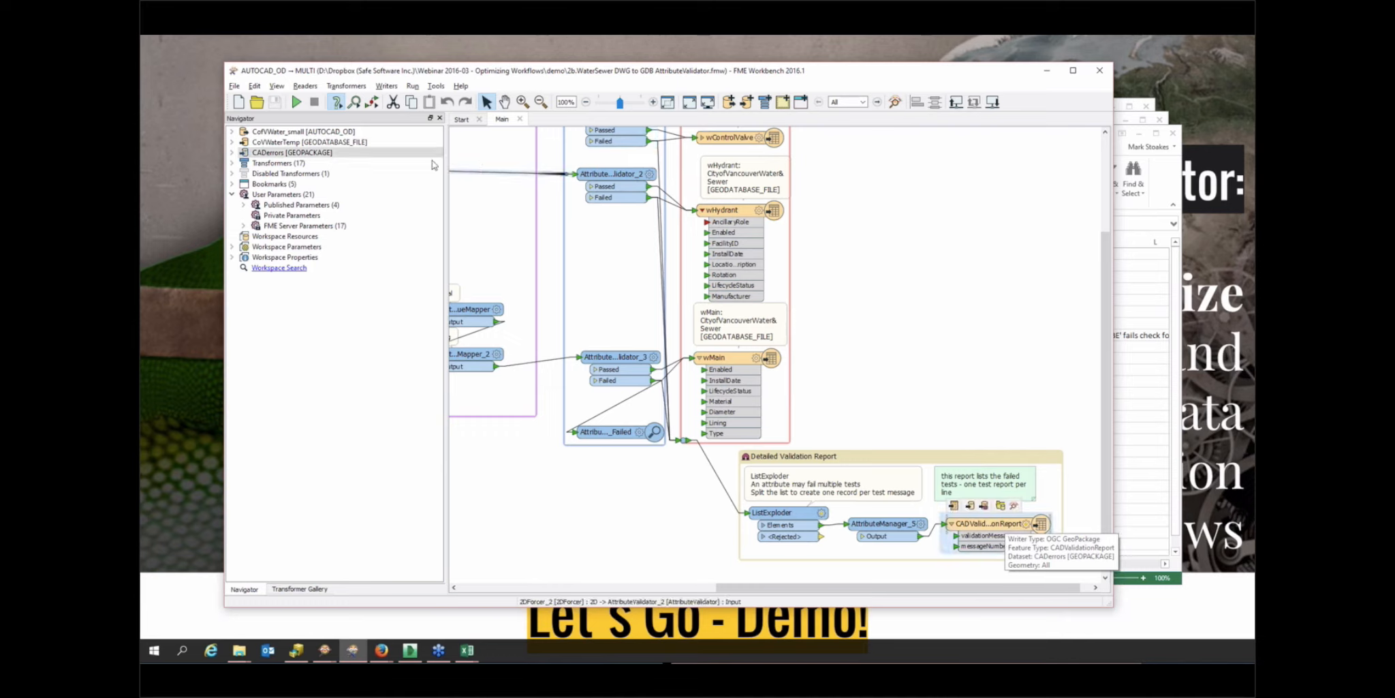
pyautogui.click(300, 105)
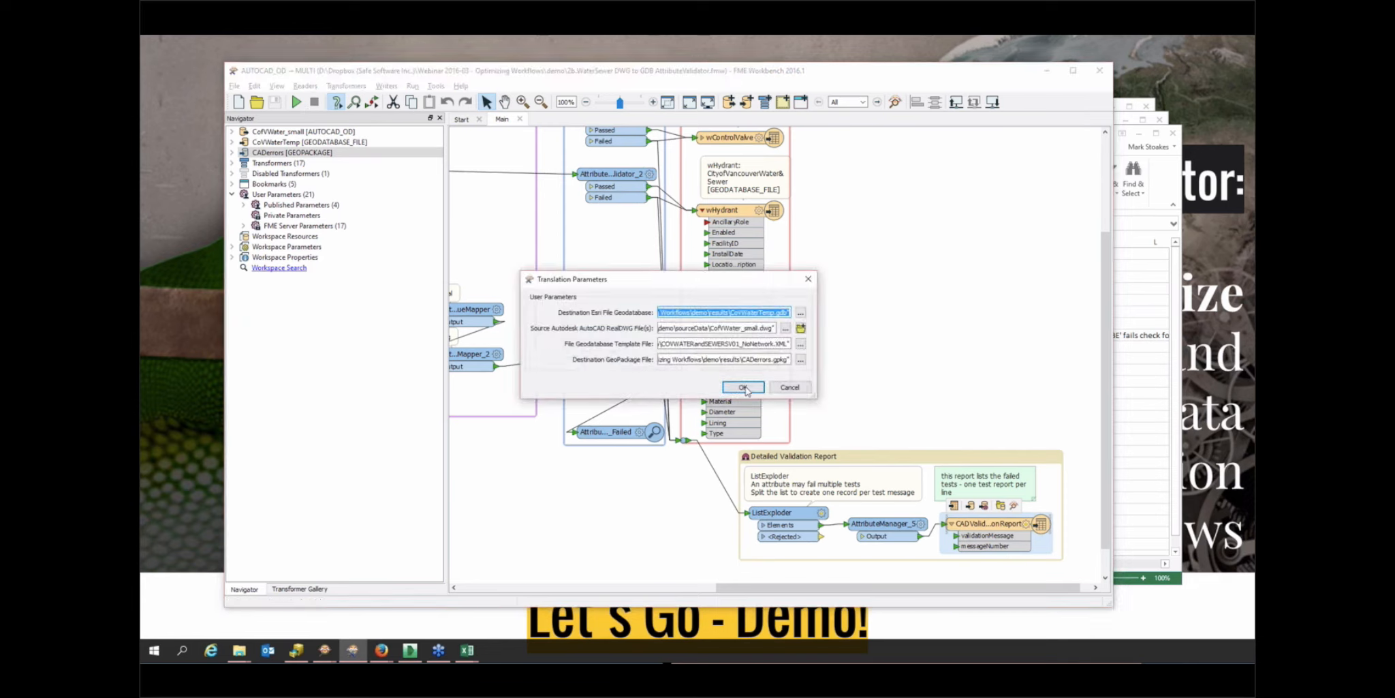
pyautogui.click(789, 387)
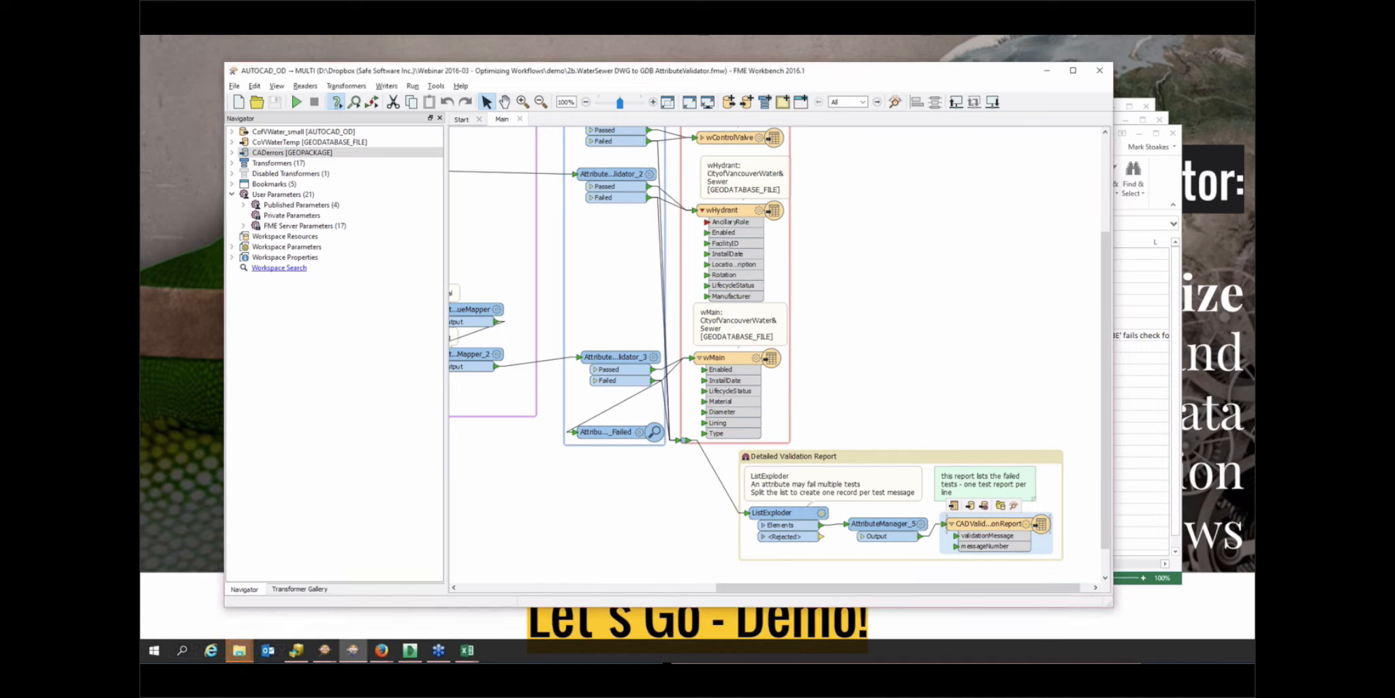
# View the CADerrors.gpkg output in FME Data Inspector and select the middle line feature to inspect its validation message
pyautogui.click(239, 651)
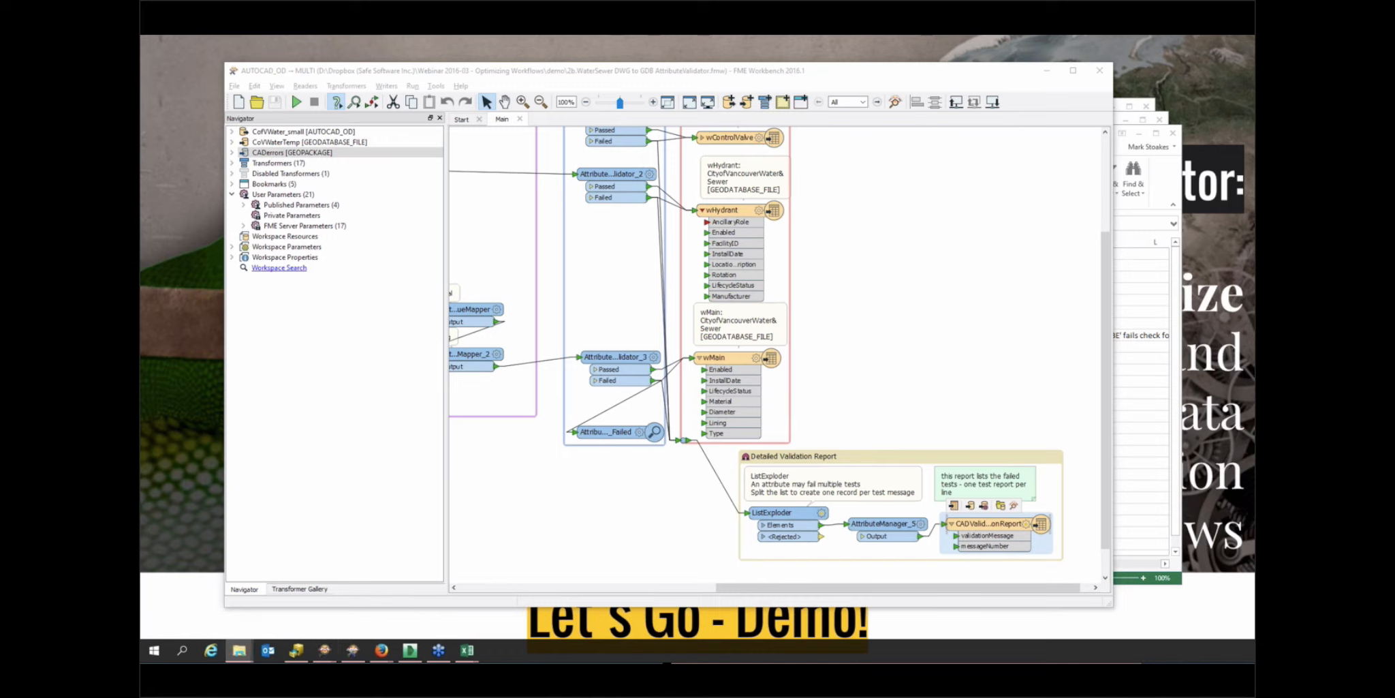
pyautogui.moveTo(141, 265)
pyautogui.mouseDown()
pyautogui.moveTo(365, 280)
pyautogui.moveTo(141, 284)
pyautogui.mouseUp()
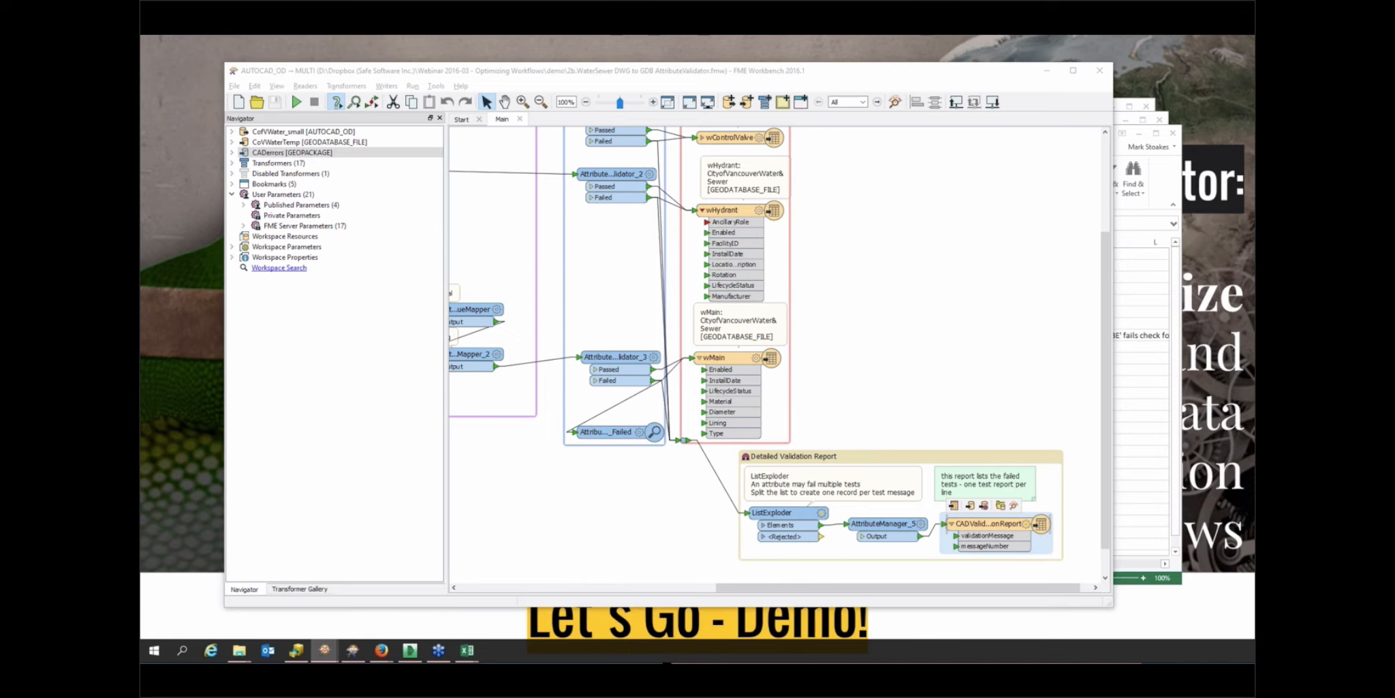
pyautogui.moveTo(140, 108); pyautogui.dragTo(644, 76)
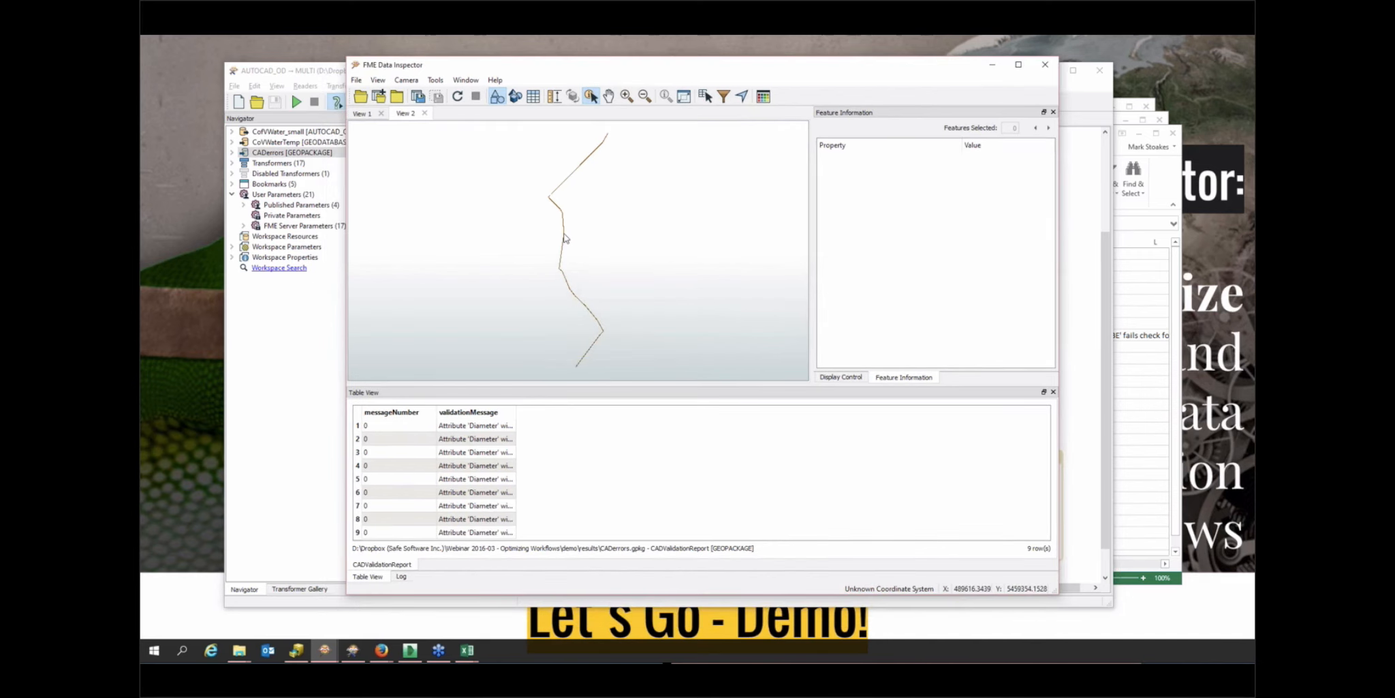
pyautogui.click(565, 237)
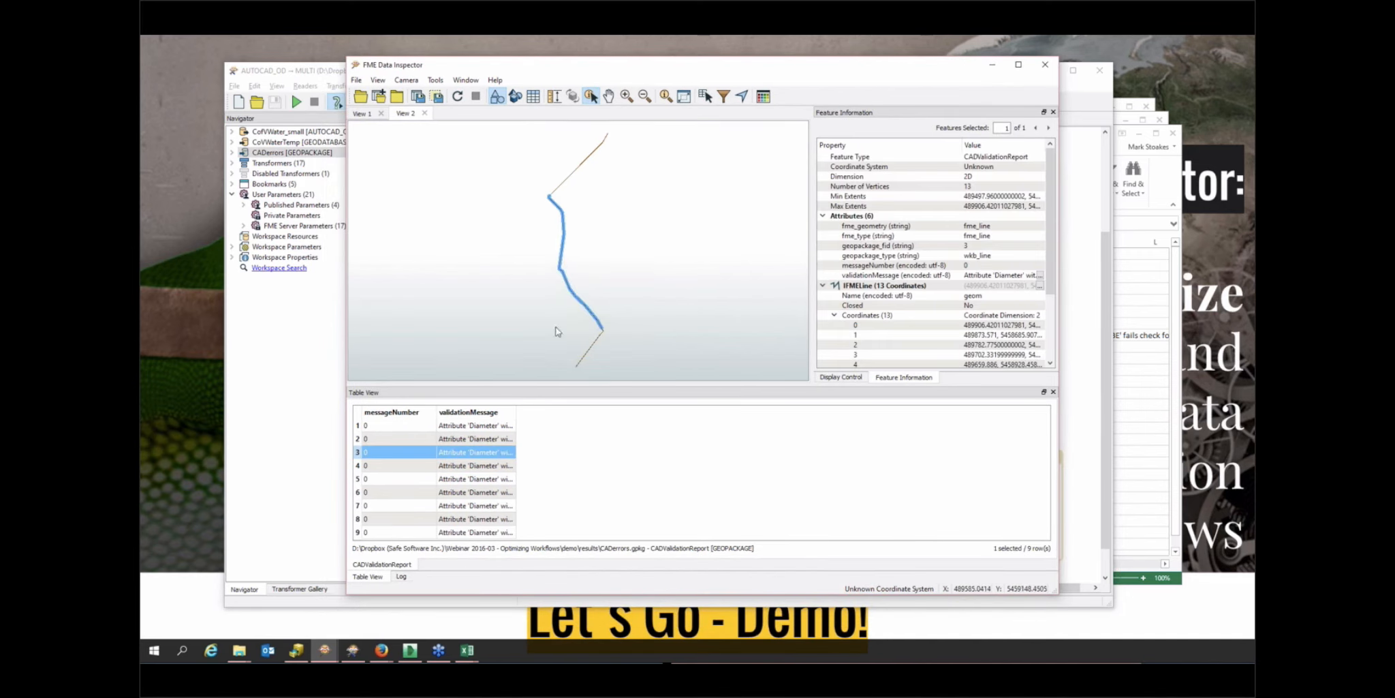
# Widen the validationMessage column to read the full messages, inspect the lowest line feature in the view, and minimize FME Data Inspector
pyautogui.doubleClick(516, 417)
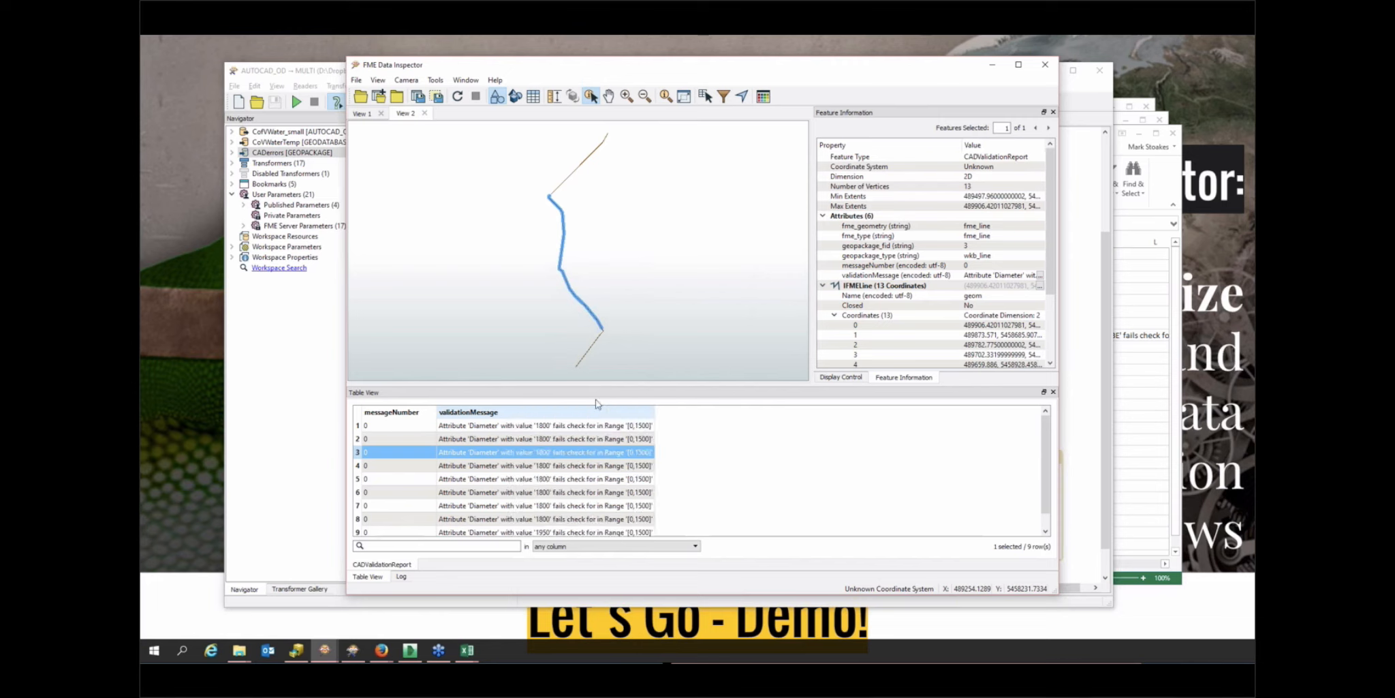
pyautogui.click(591, 348)
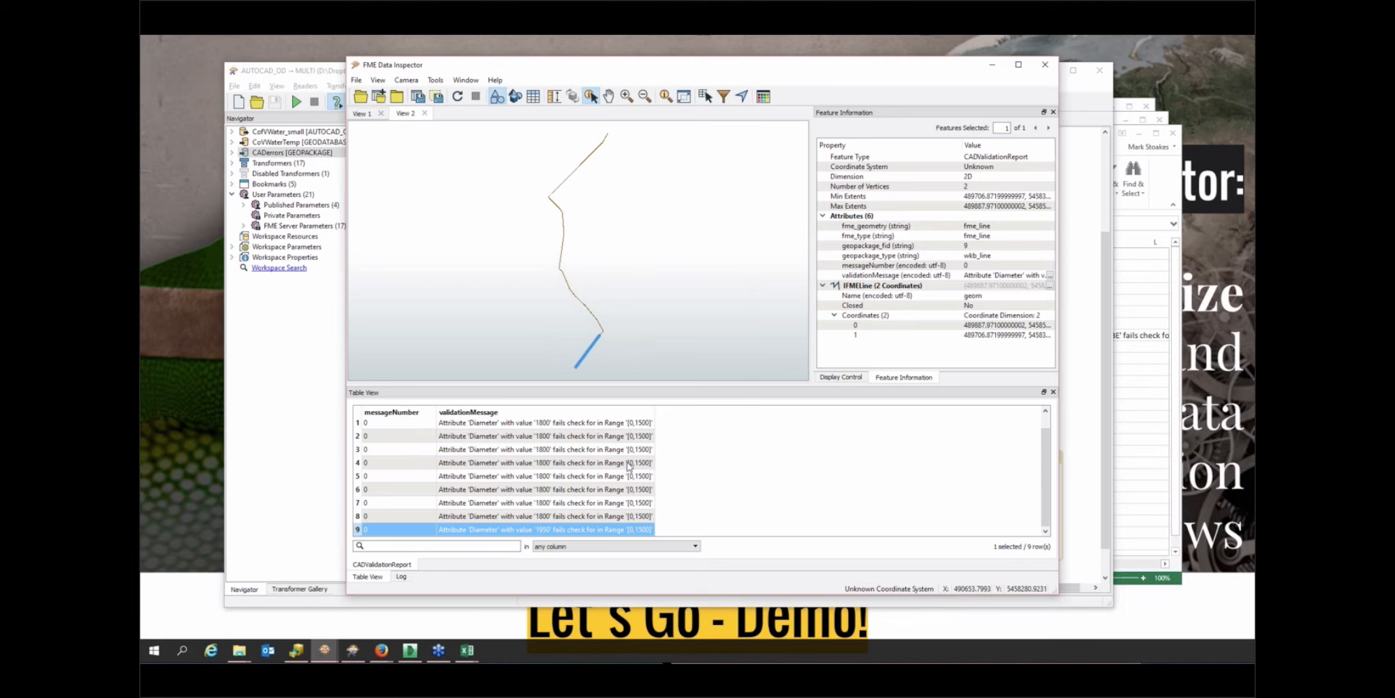
pyautogui.click(993, 65)
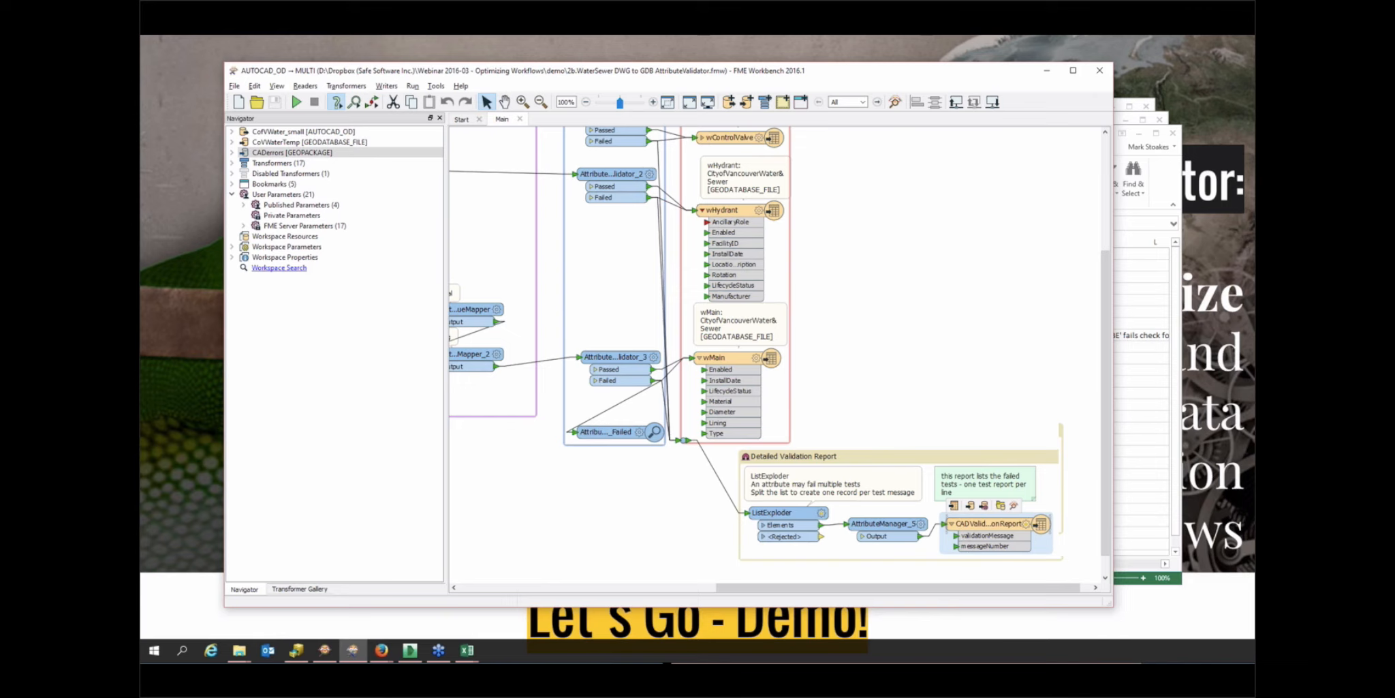
# Examine the junction feeding the Detailed Validation Report bookmark, then switch back to the full-screen presentation slides
pyautogui.scroll(-1, 684, 438)
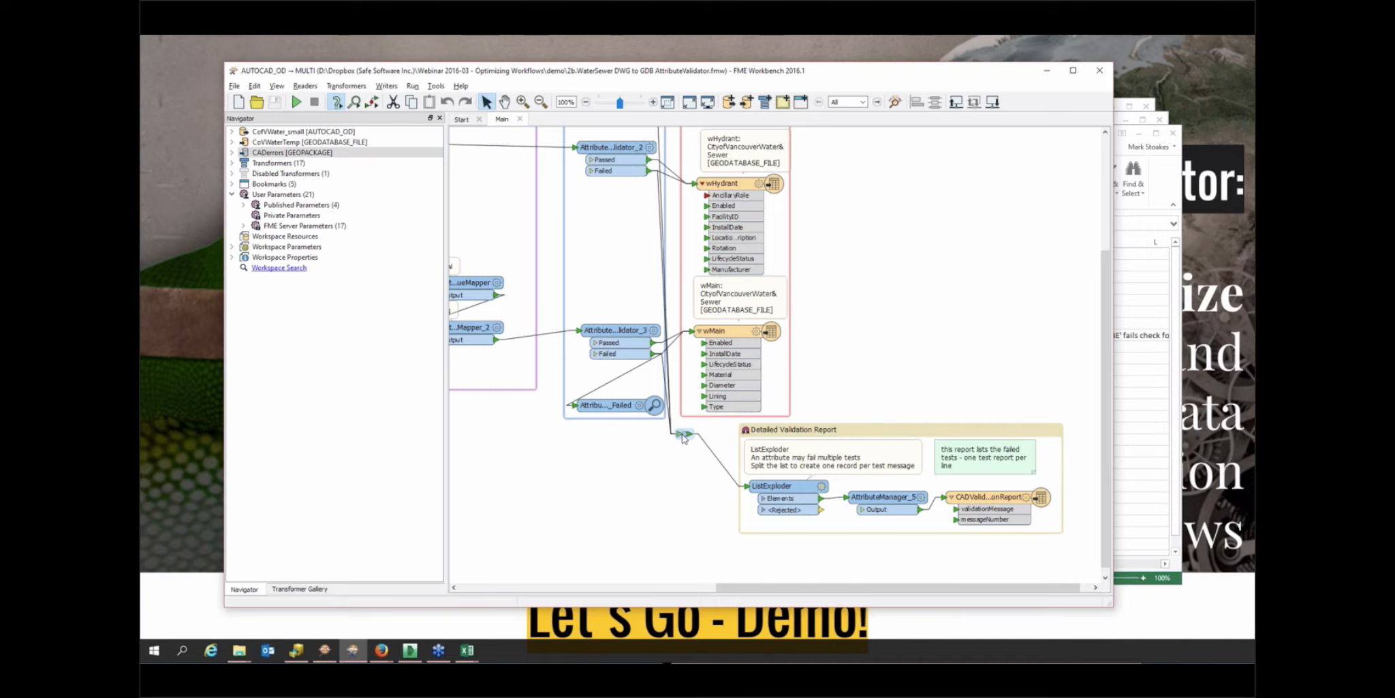
pyautogui.click(683, 438)
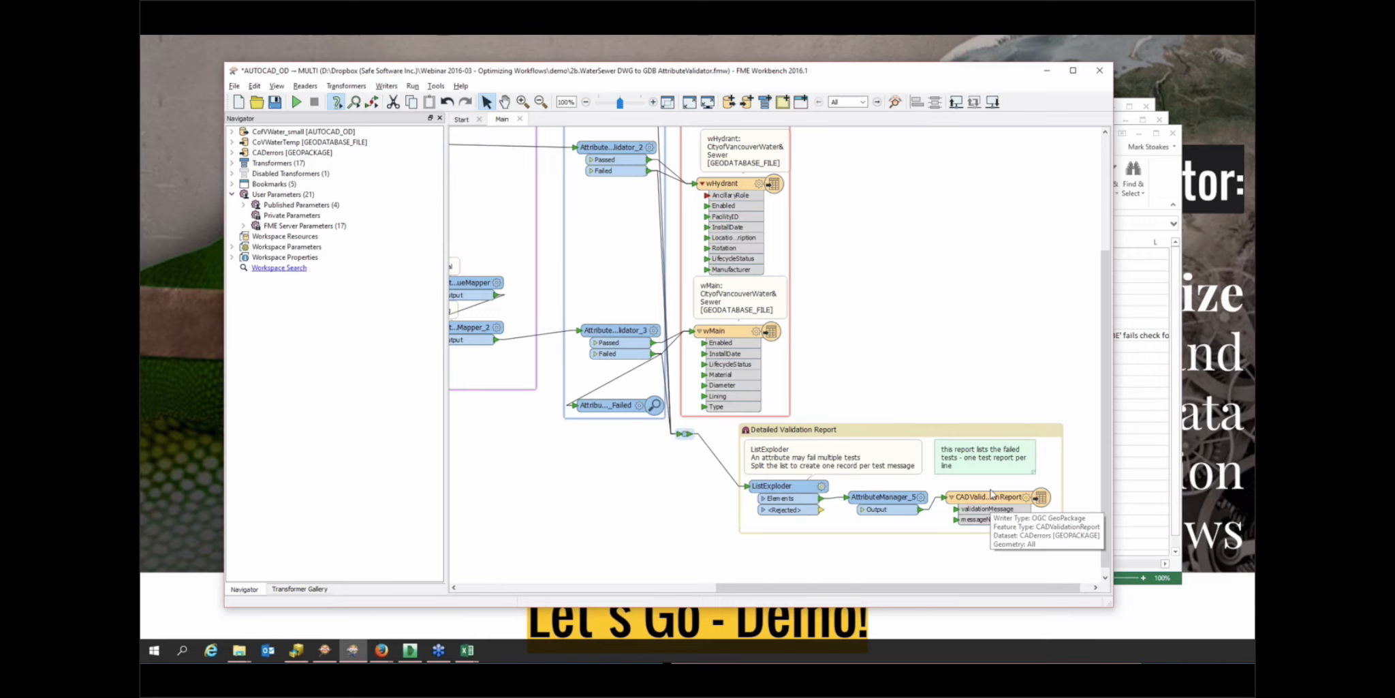
pyautogui.click(590, 45)
pyautogui.click(567, 142)
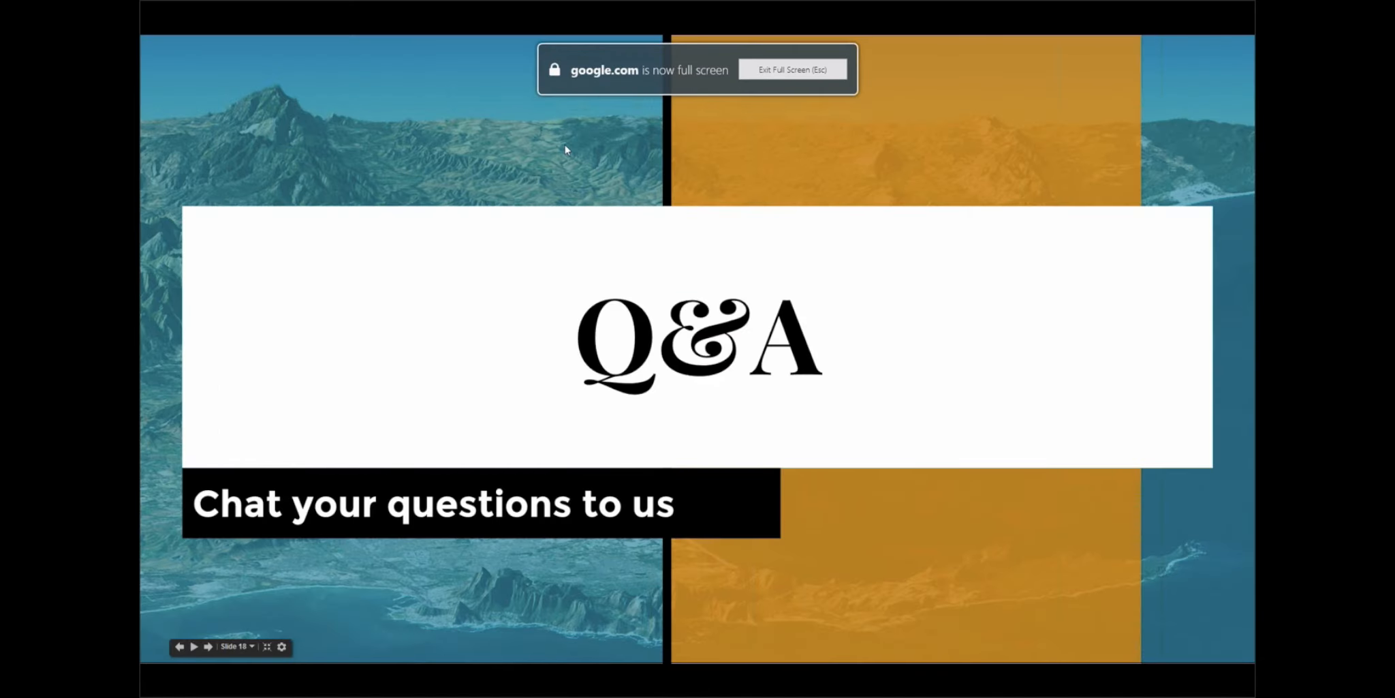
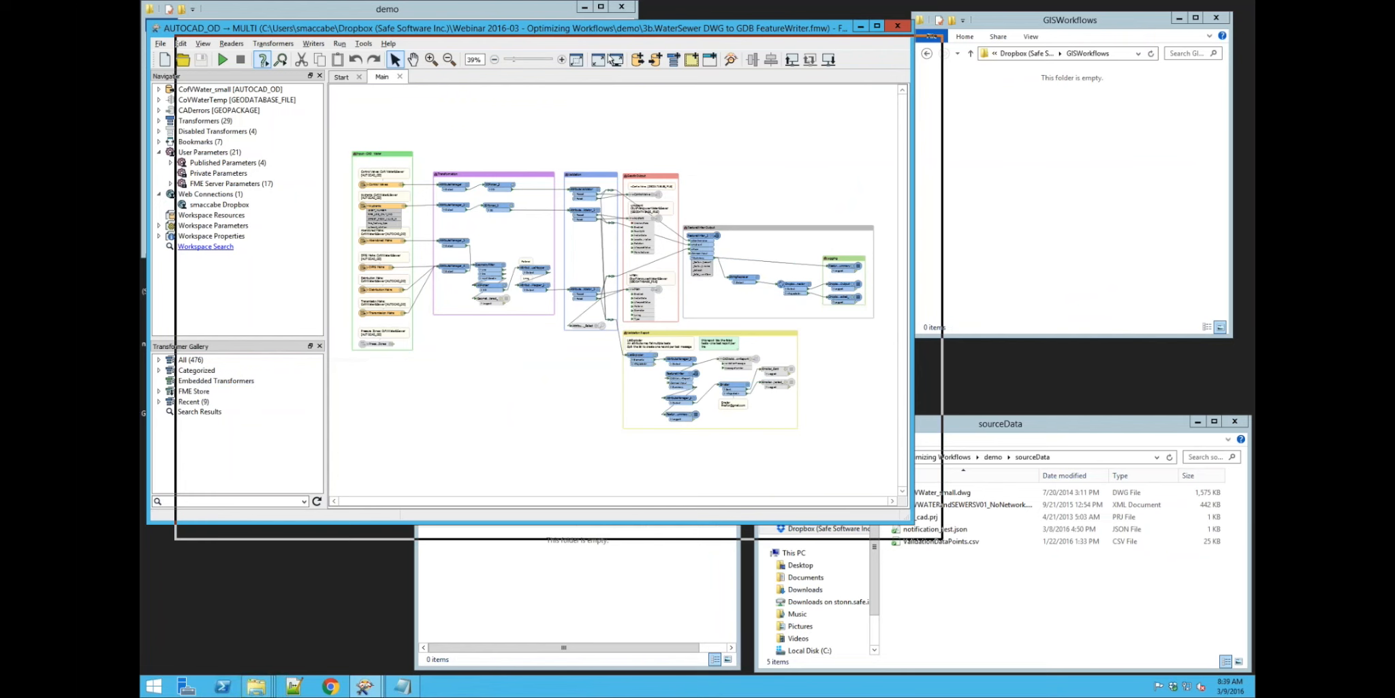
# Maximize the 3b.WaterSewer DWG to GDB FeatureWriter workspace in FME Workbench and zoom in on its Geodb Output bookmark
pyautogui.moveTo(611, 60); pyautogui.dragTo(620, 63)
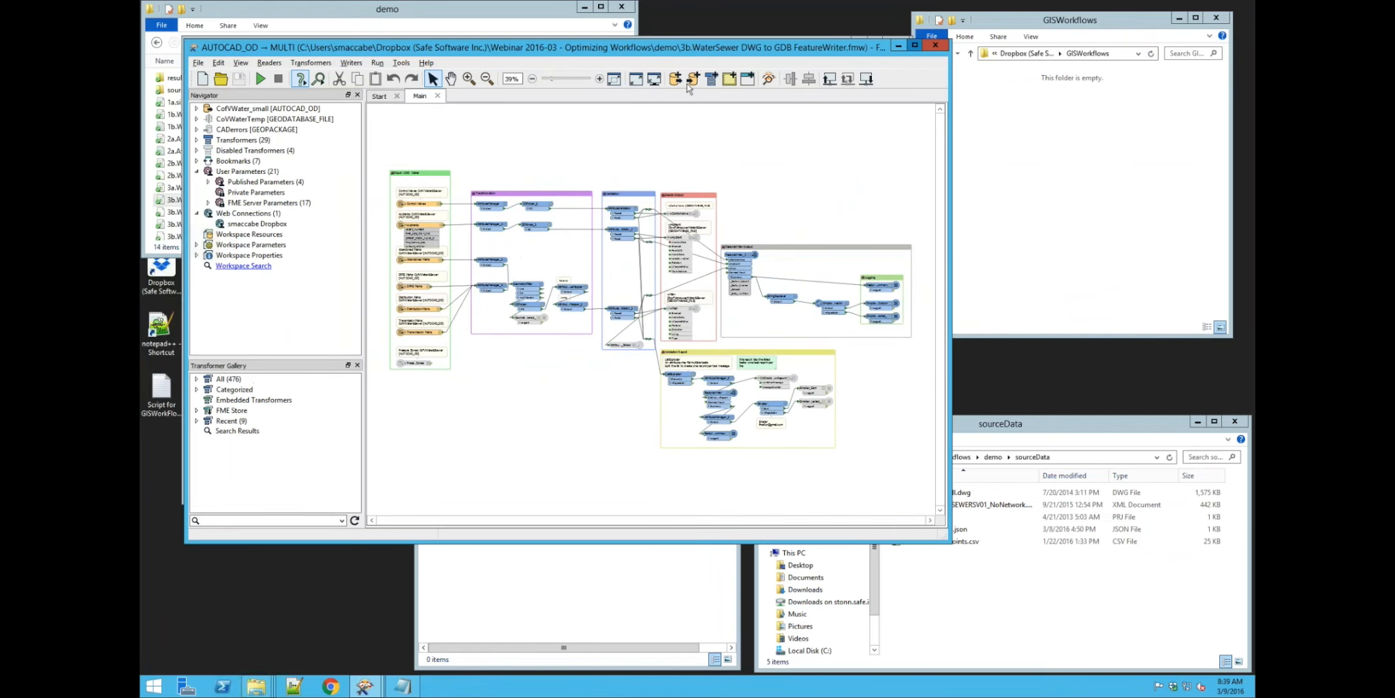
pyautogui.doubleClick(554, 47)
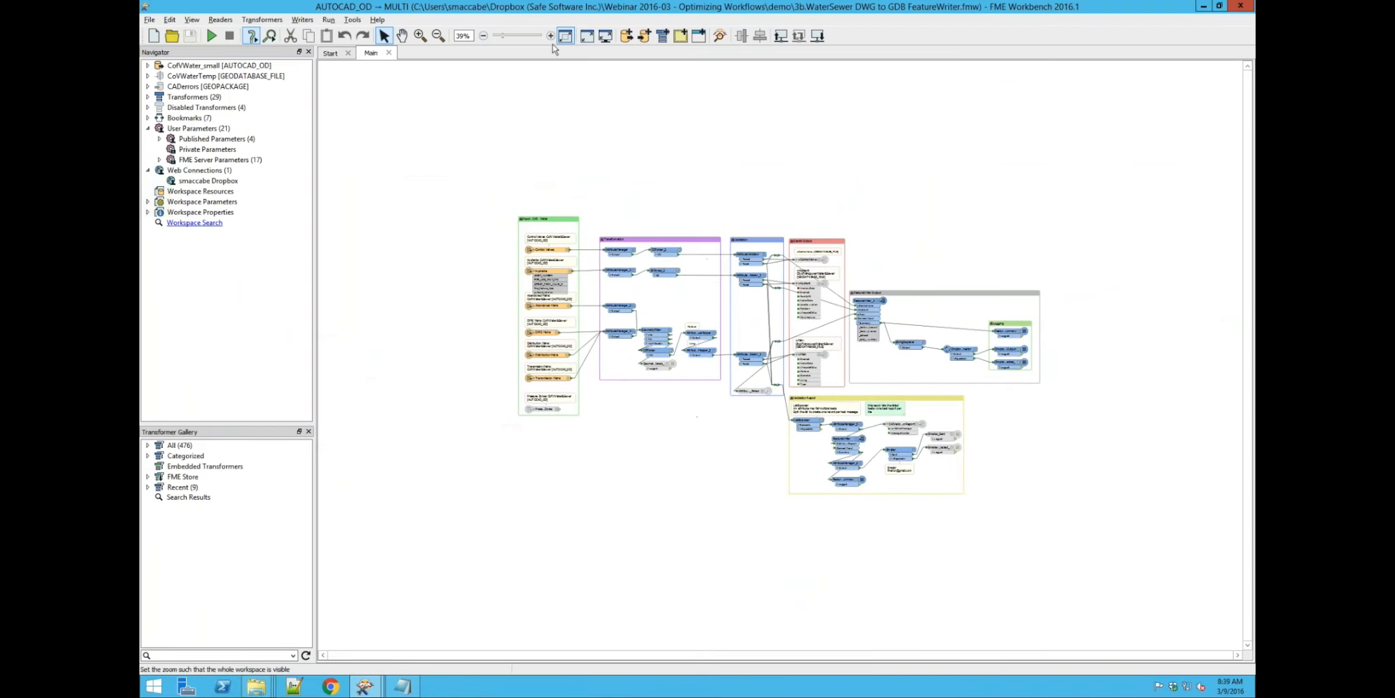
pyautogui.click(557, 42)
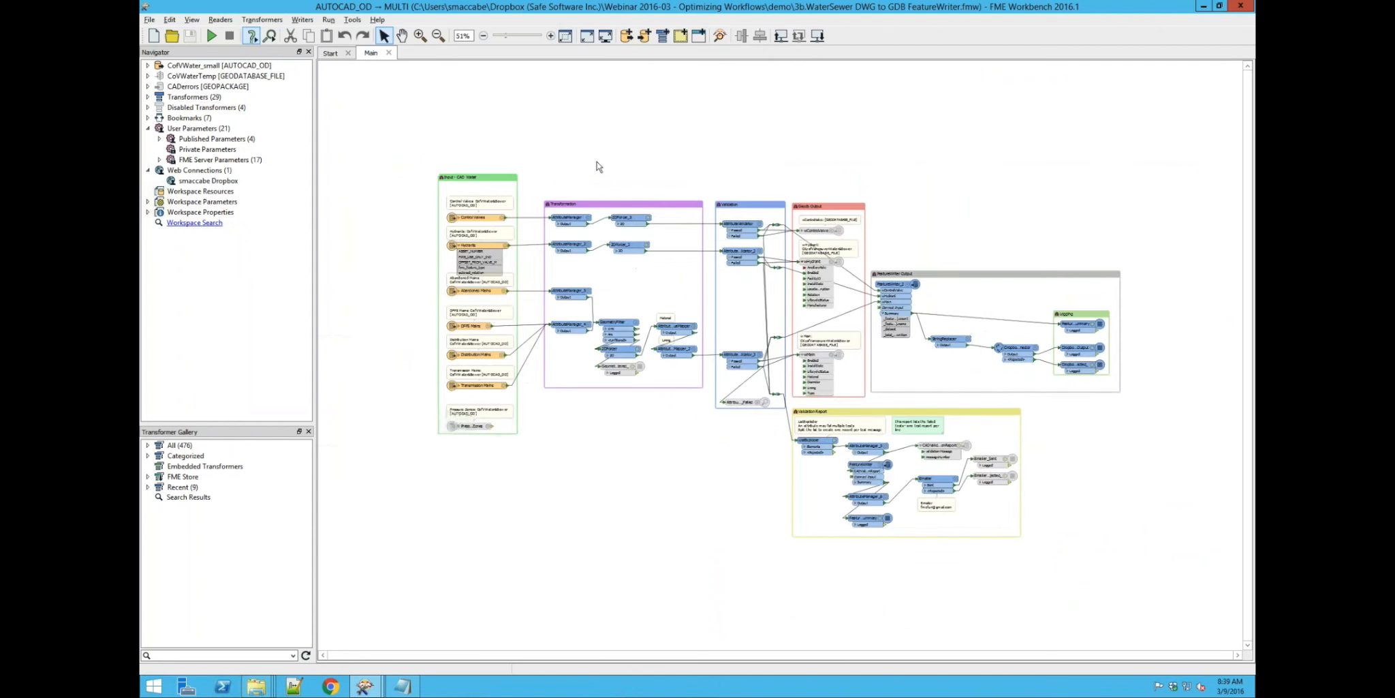
pyautogui.scroll(1, 597, 166)
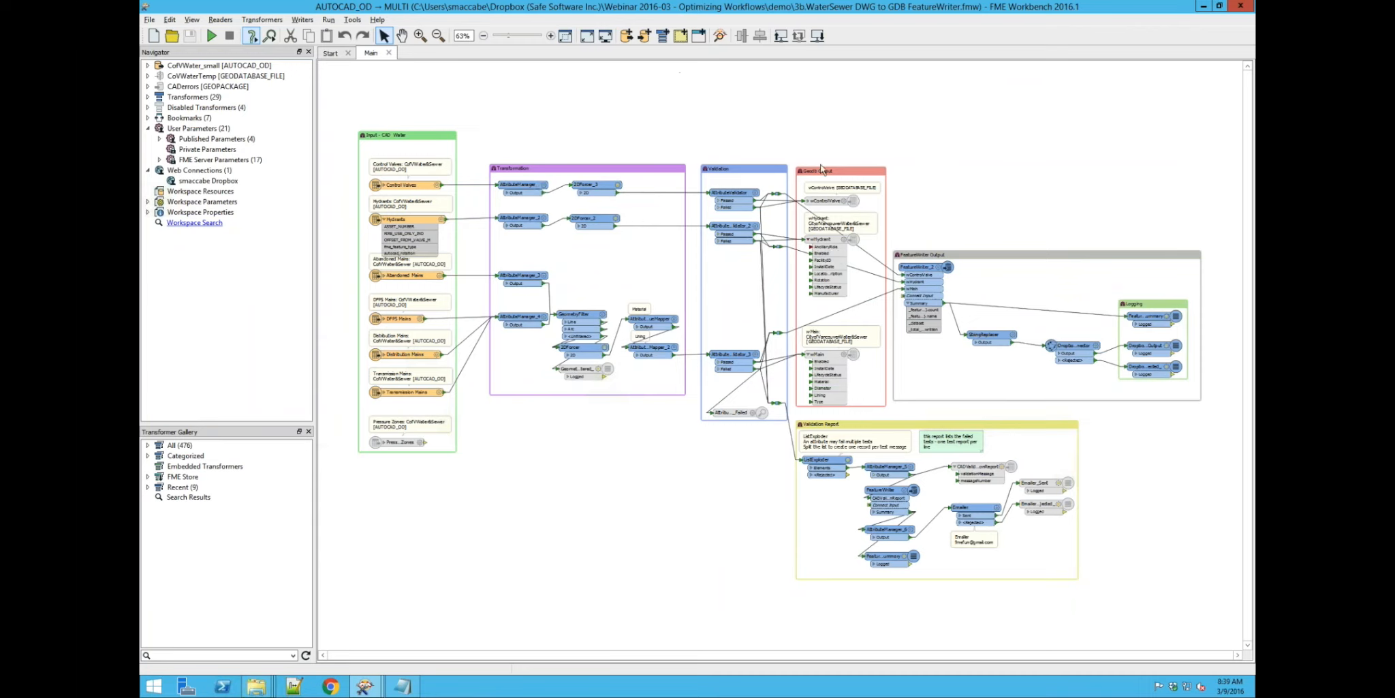
pyautogui.click(821, 169)
pyautogui.rightClick(822, 171)
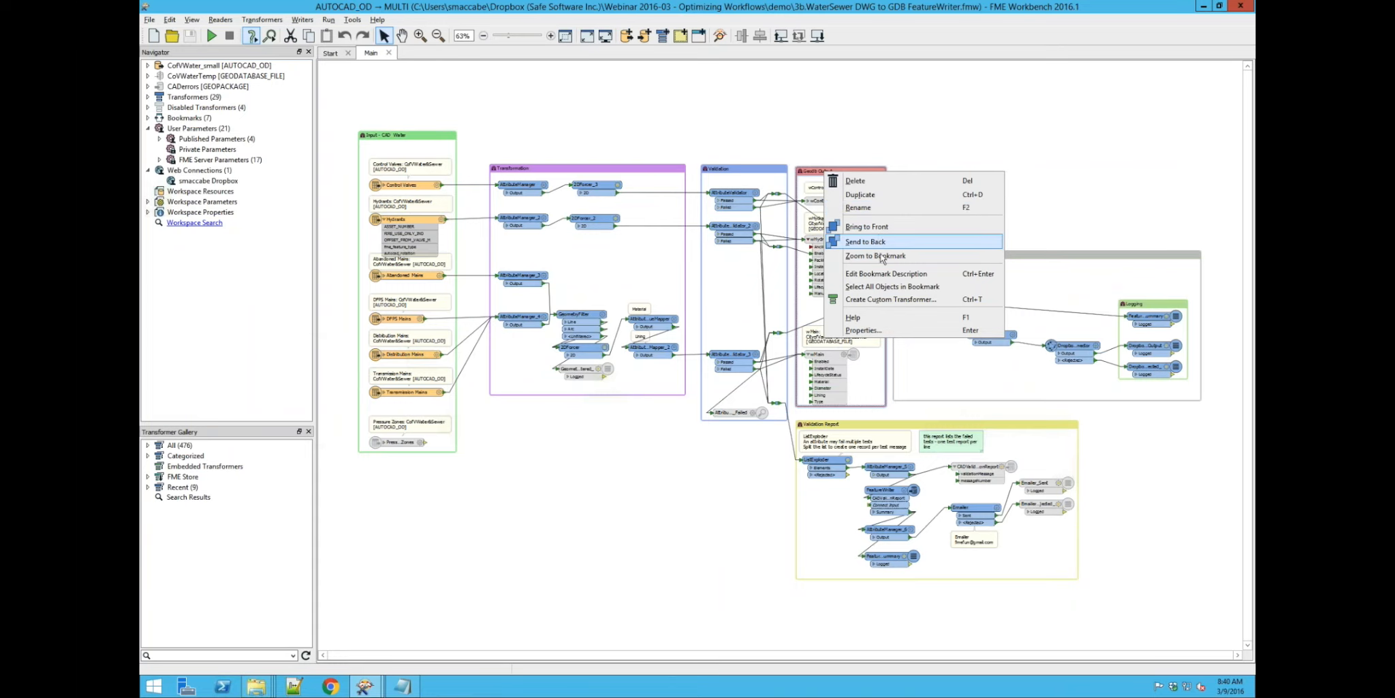
pyautogui.click(881, 257)
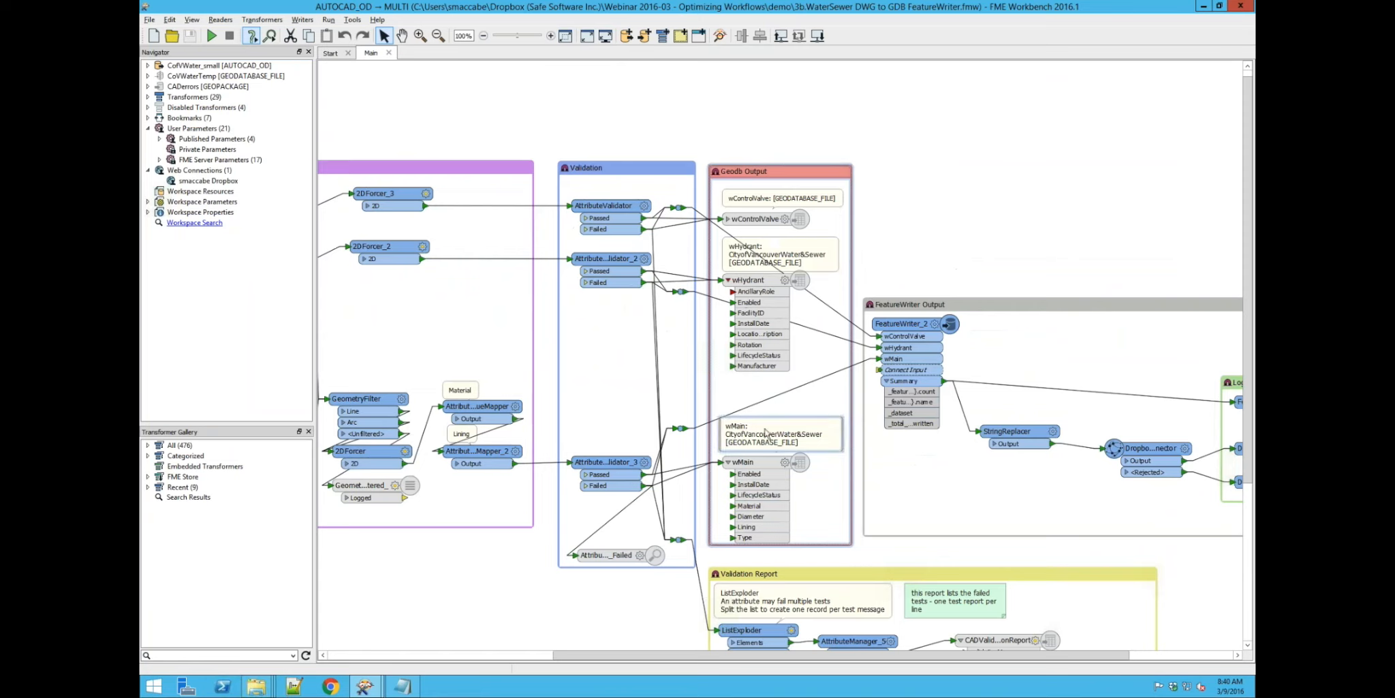
# Select the FeatureWriter_2 transformer and examine how the FeatureWriter Output bookmark connects through to its Logging bookmark
pyautogui.scroll(-1, 913, 344)
pyautogui.click(913, 341)
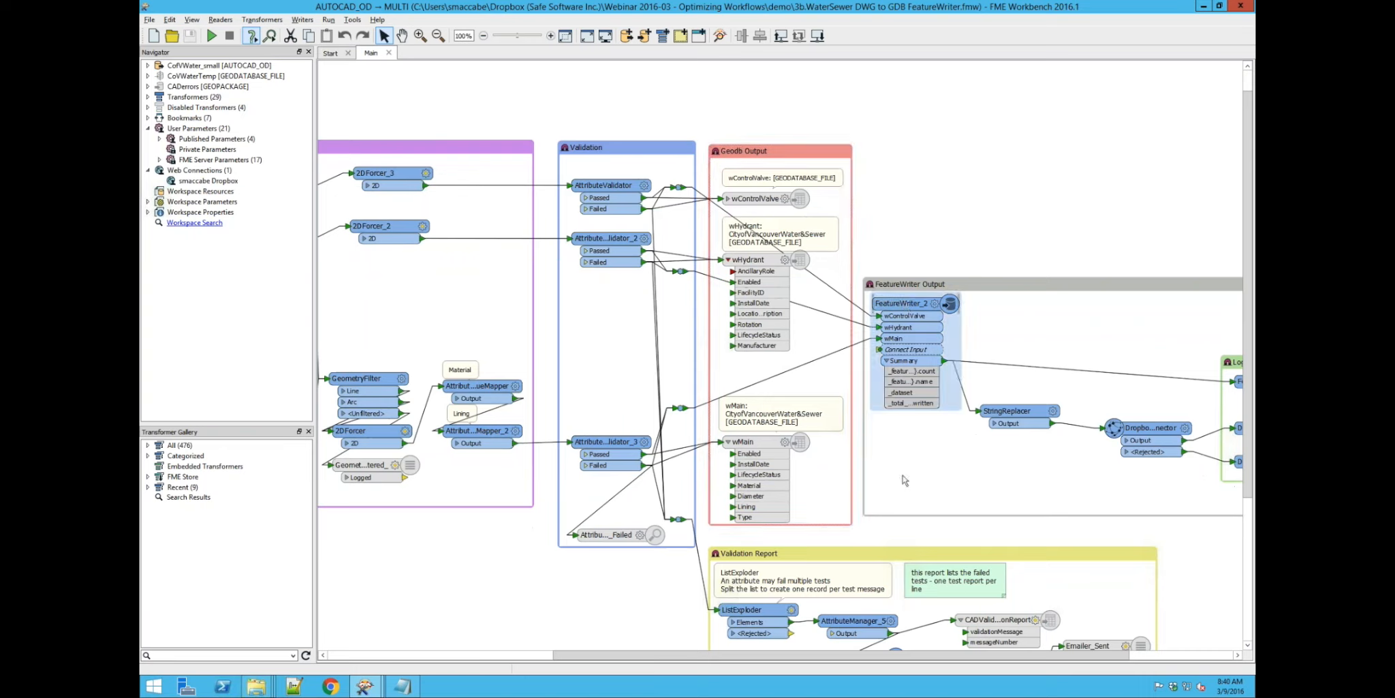
pyautogui.scroll(-1, 904, 480)
pyautogui.scroll(-2, 905, 480)
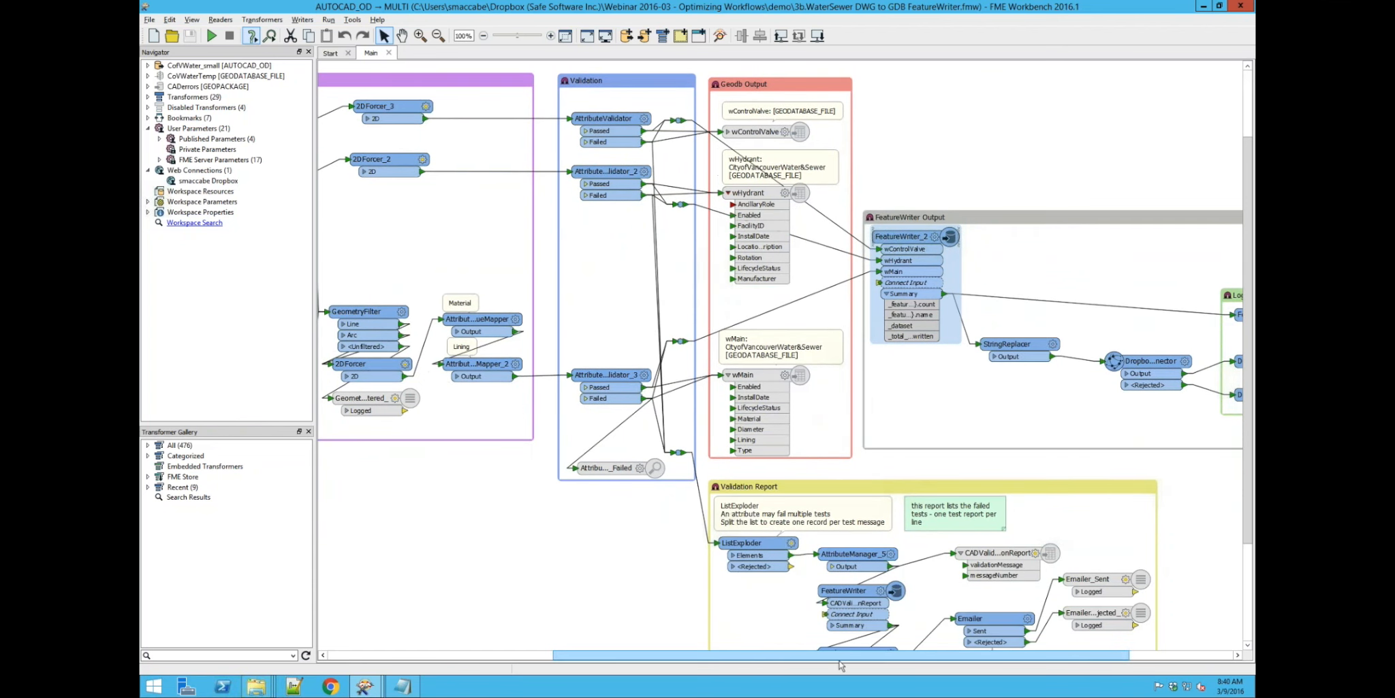
pyautogui.hscroll(2, 845, 660)
pyautogui.hscroll(4, 851, 659)
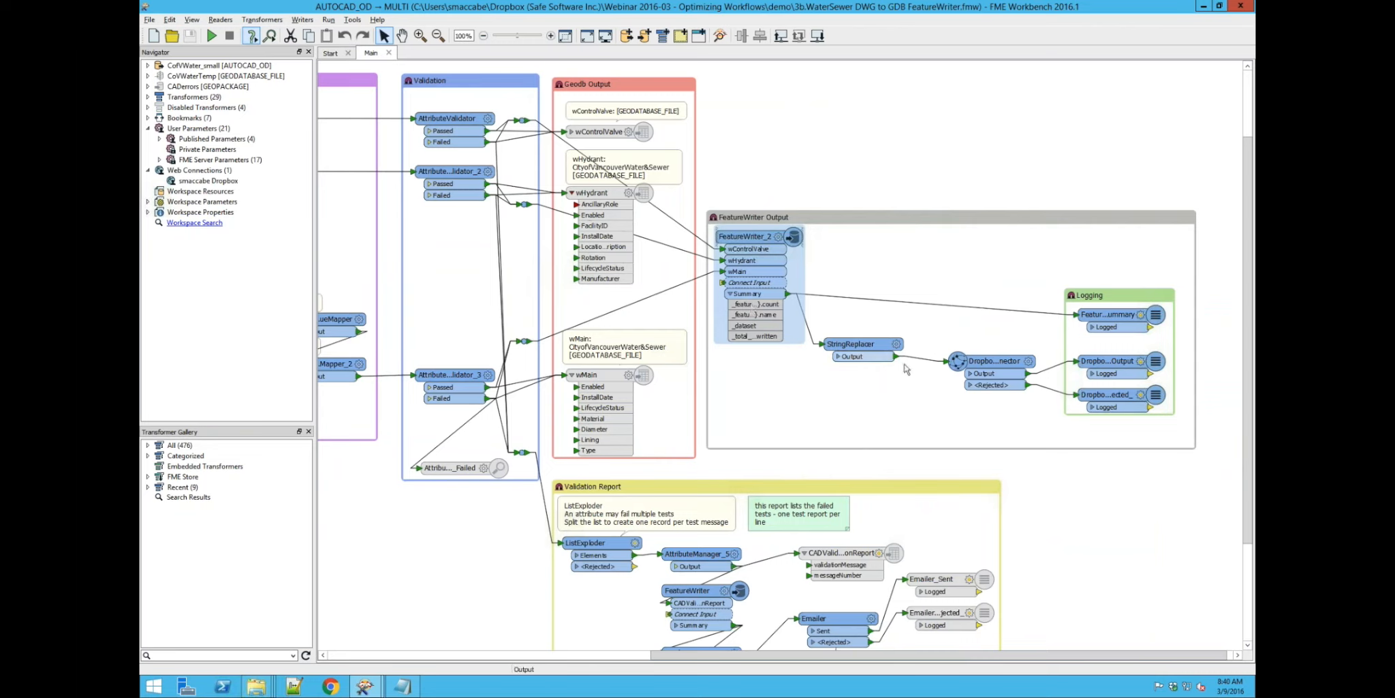
# Widen the DropboxConnector transformer in the FeatureWriter Output bookmark so that its full name shows
pyautogui.click(1022, 362)
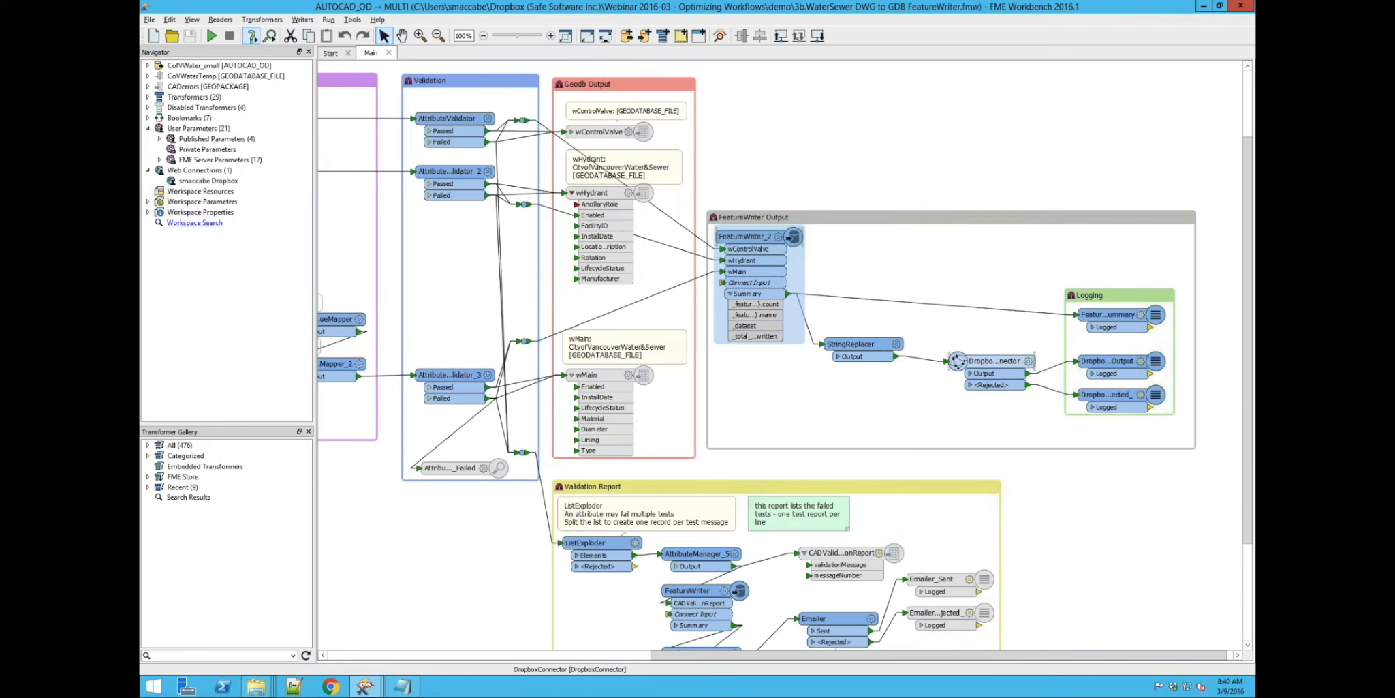
pyautogui.moveTo(1036, 361); pyautogui.dragTo(1054, 361)
pyautogui.click(938, 385)
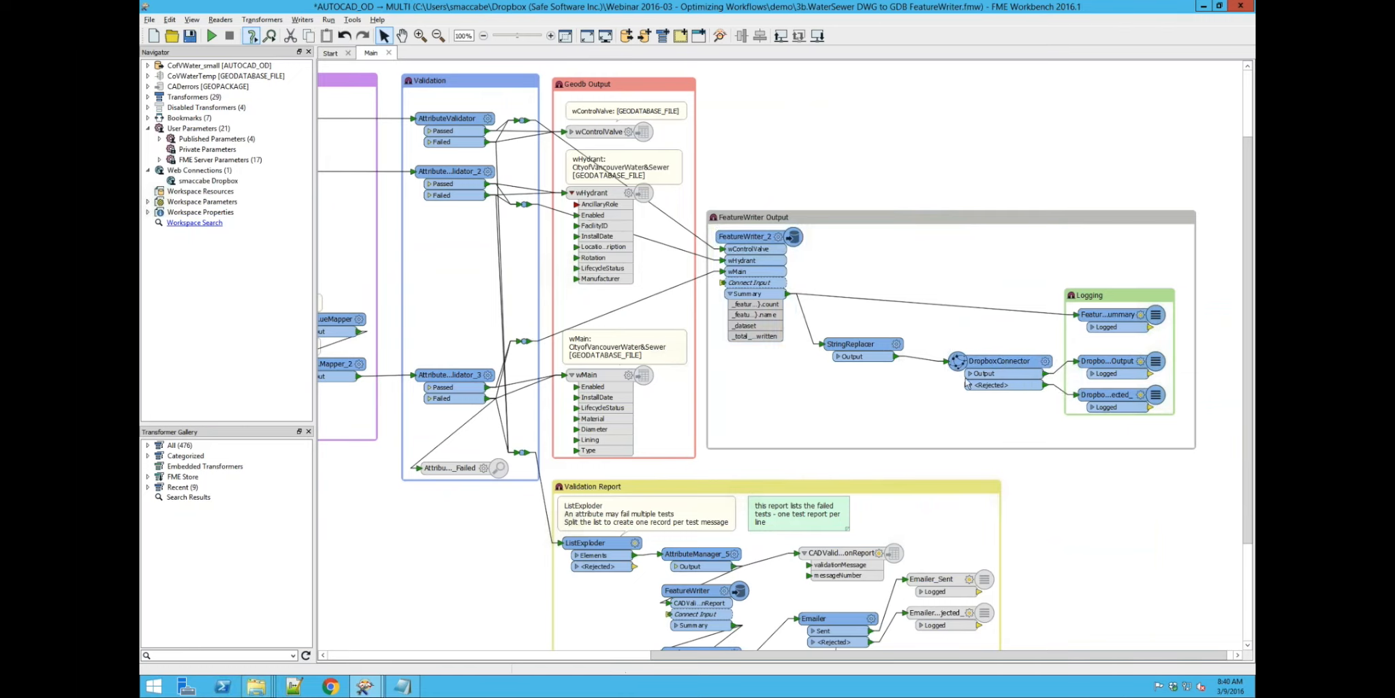
pyautogui.click(995, 361)
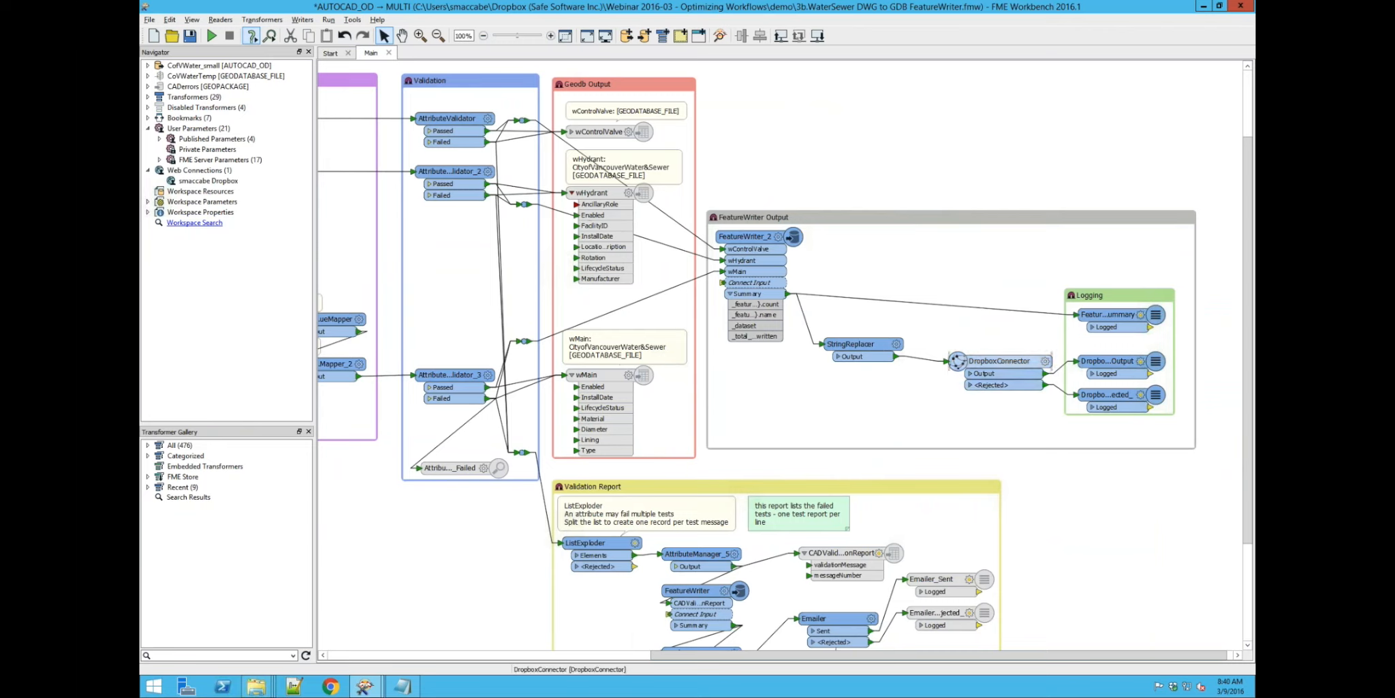
pyautogui.click(867, 405)
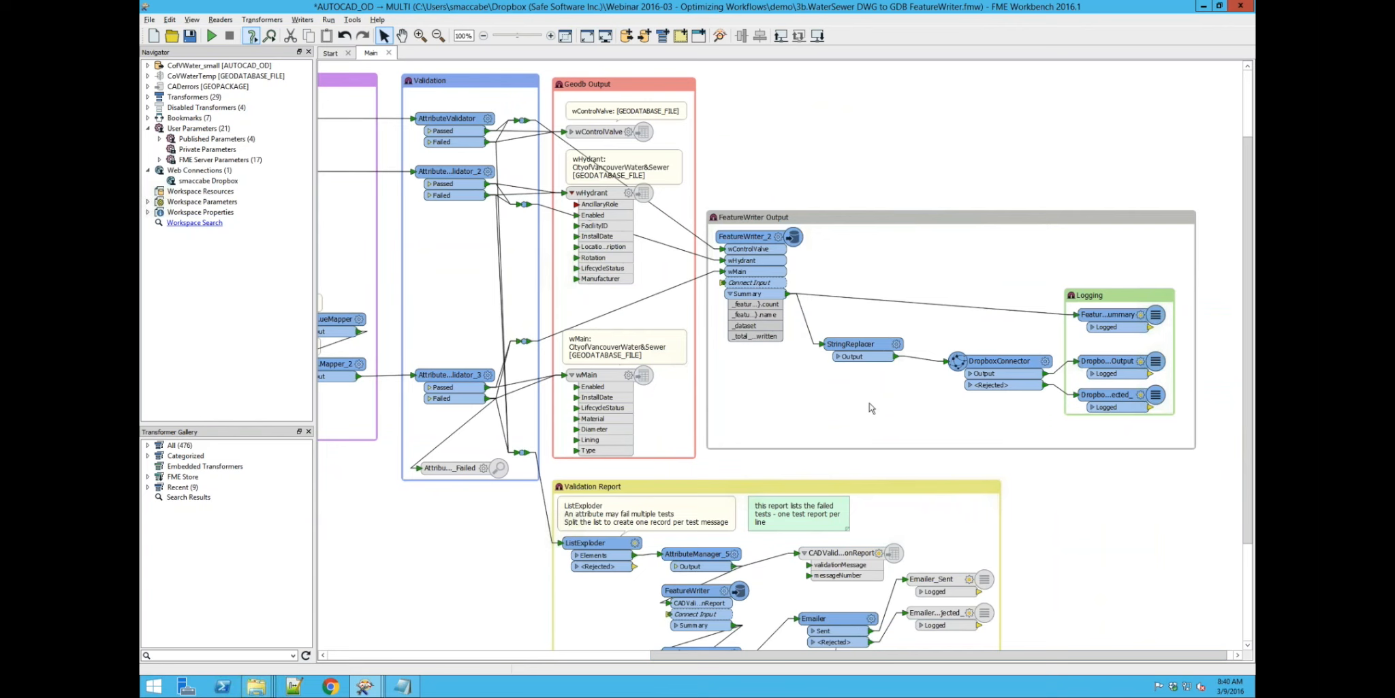
# Inspect the CADValidationReport writer and the Emailer transformer's settings summary in the Validation Report bookmark
pyautogui.scroll(-3, 783, 381)
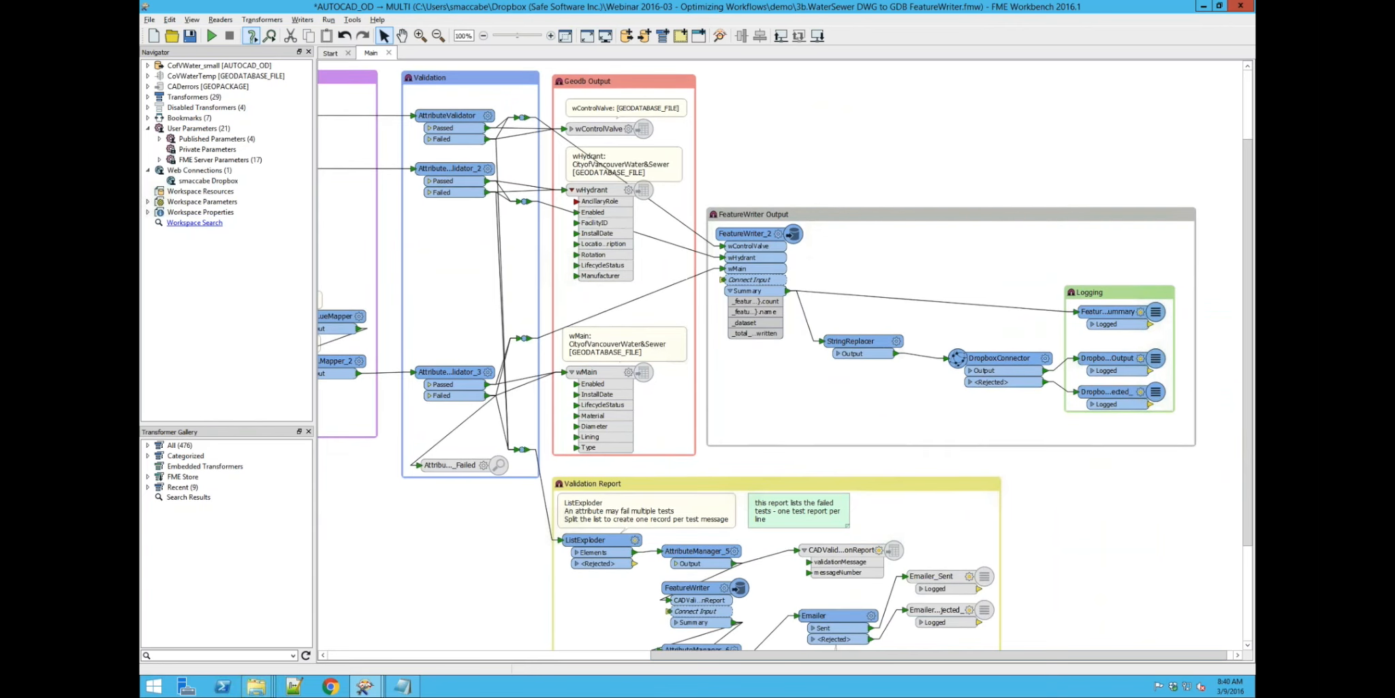
pyautogui.click(581, 350)
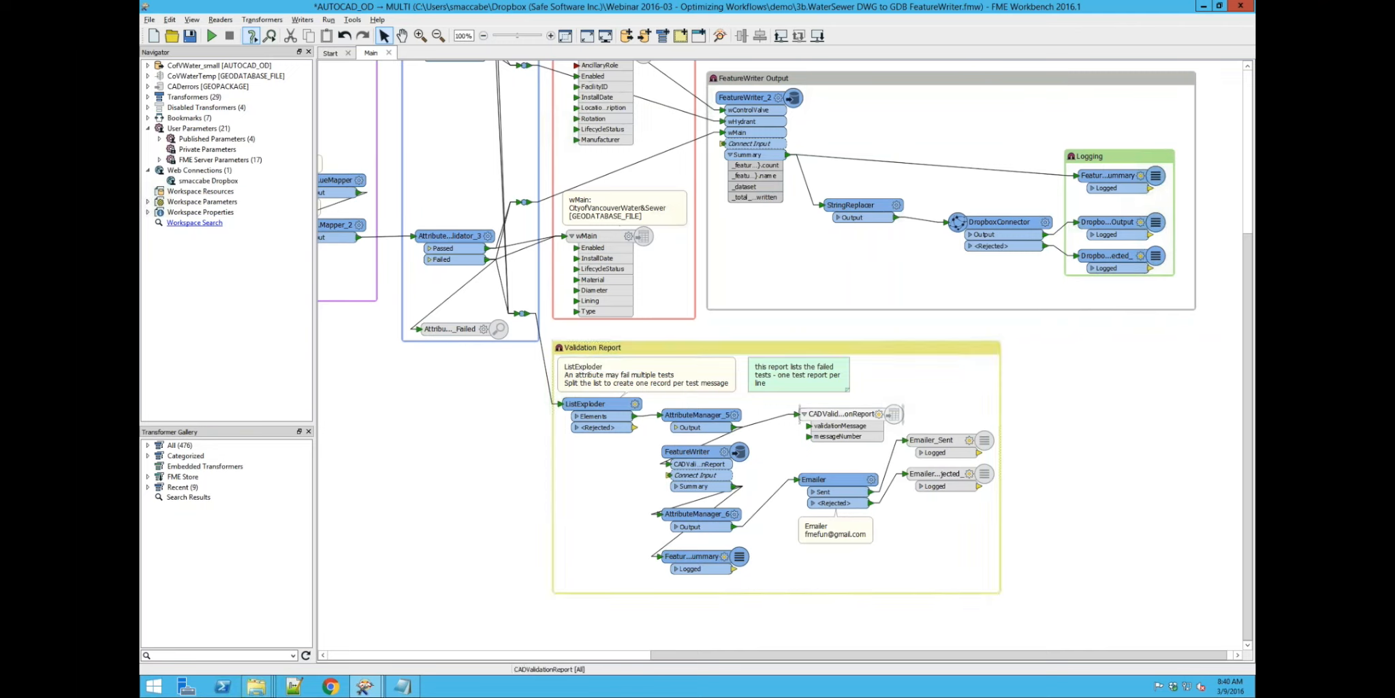
pyautogui.click(841, 415)
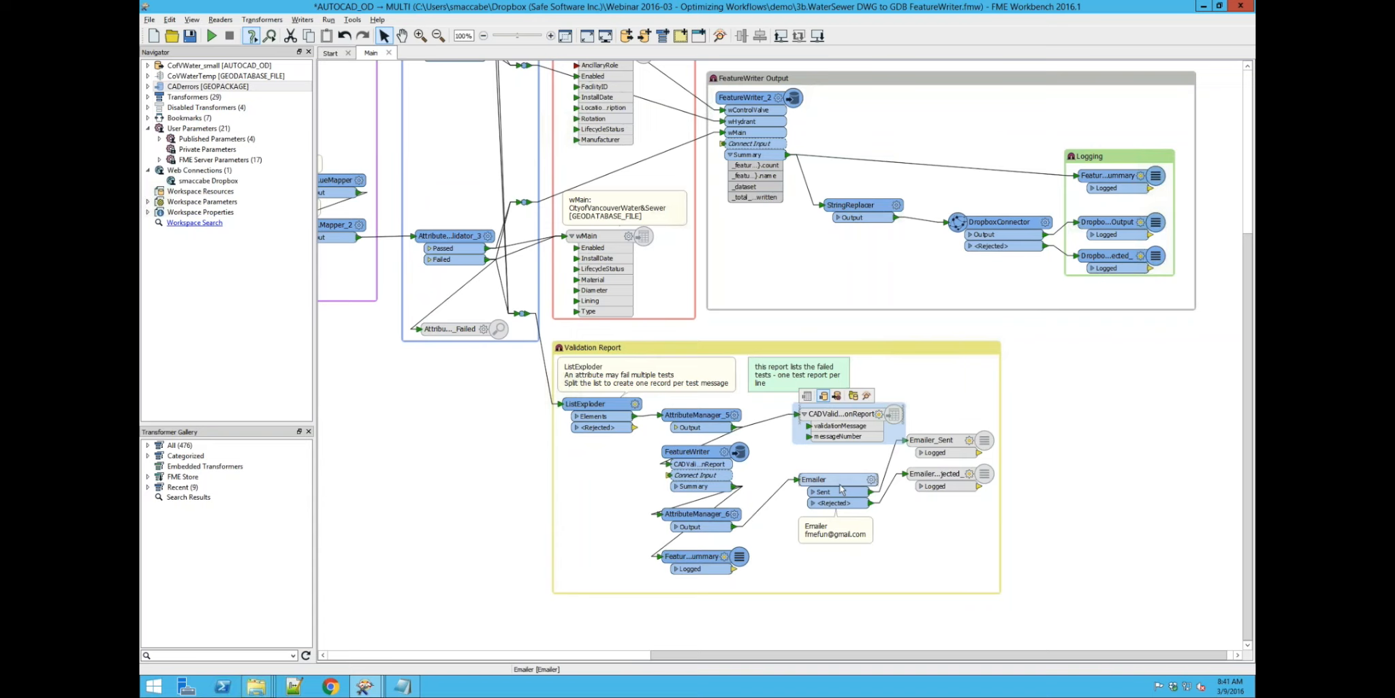
pyautogui.moveTo(842, 487)
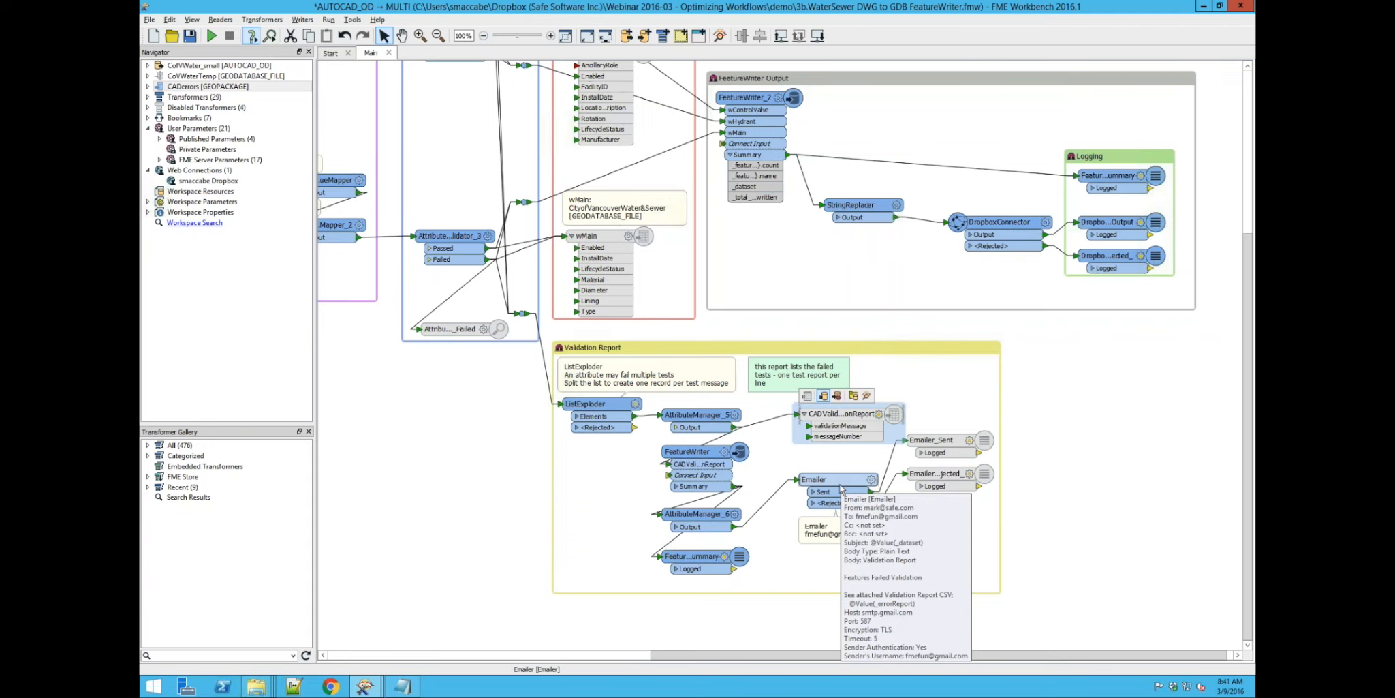
pyautogui.click(841, 484)
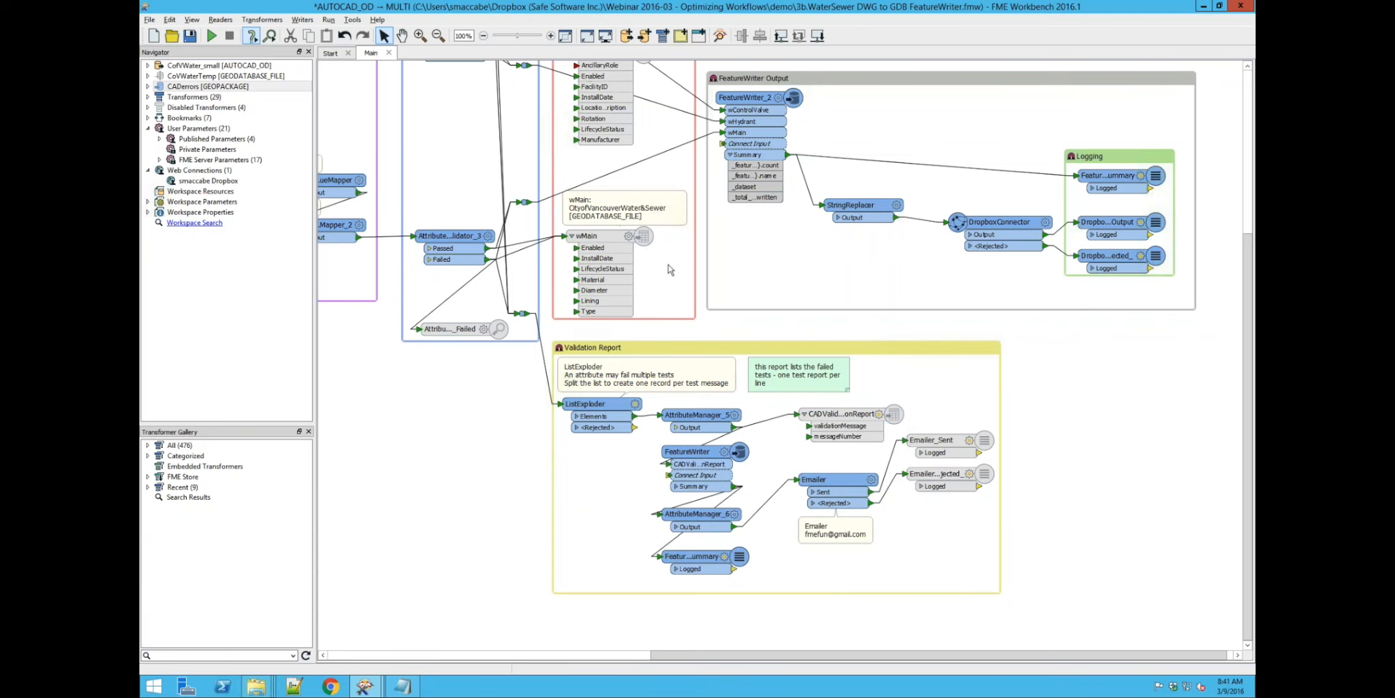
# Delete the Geodb Output bookmark while leaving its feature types in the workspace
pyautogui.scroll(3, 670, 269)
pyautogui.rightClick(642, 113)
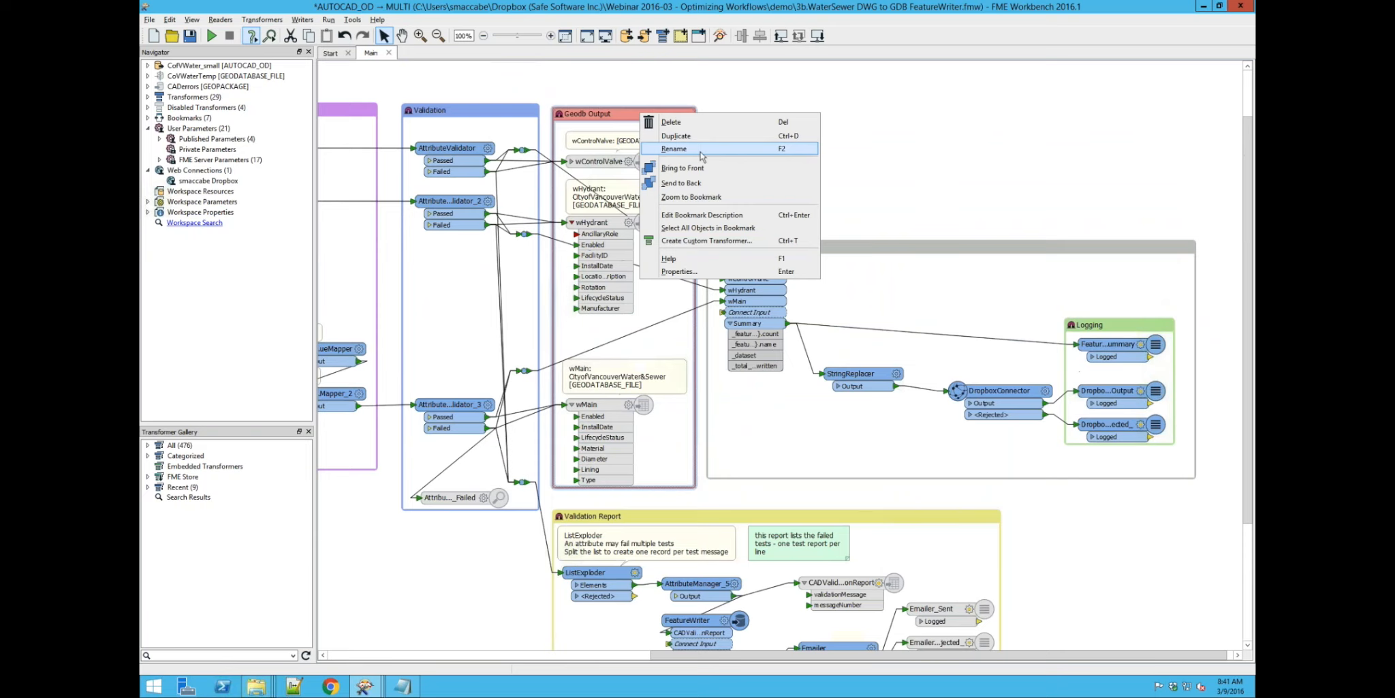
pyautogui.click(671, 122)
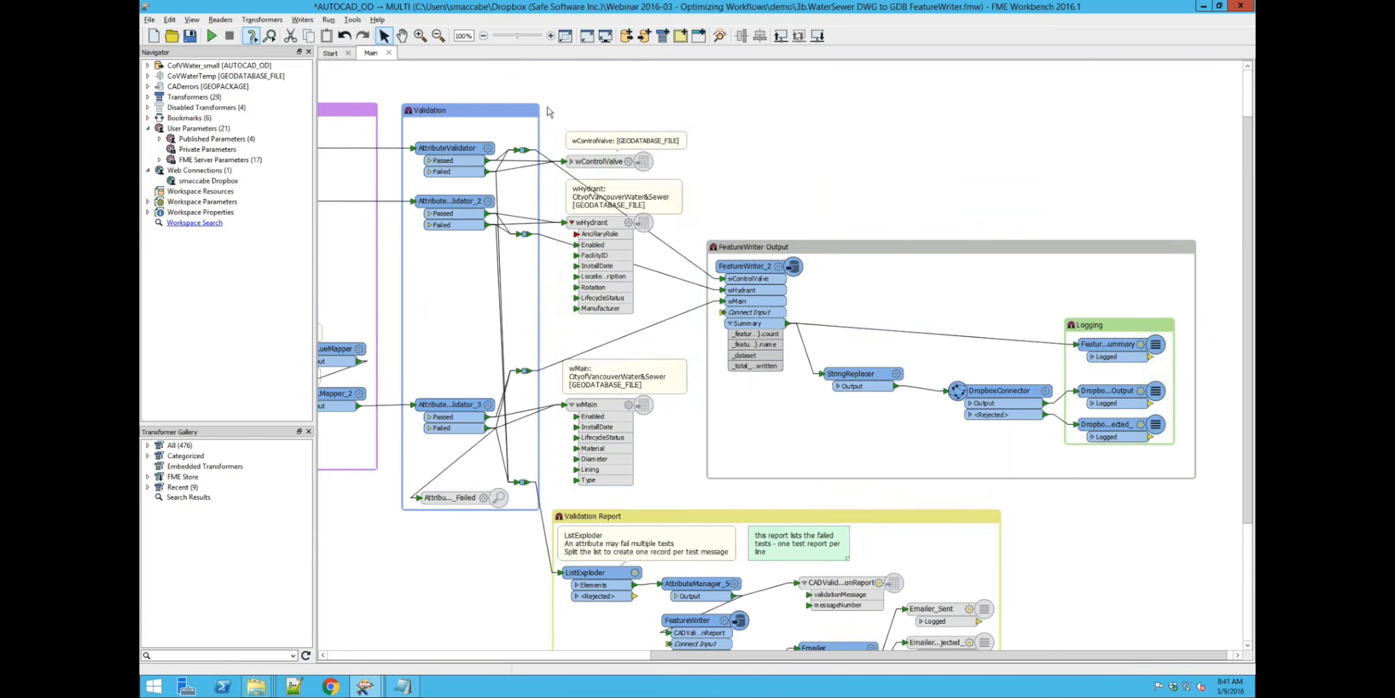
# Delete the wControlValve, wHydrant and wMain writer feature types together with their geodatabase writer
pyautogui.scroll(1, 548, 106)
pyautogui.moveTo(549, 150); pyautogui.dragTo(707, 565)
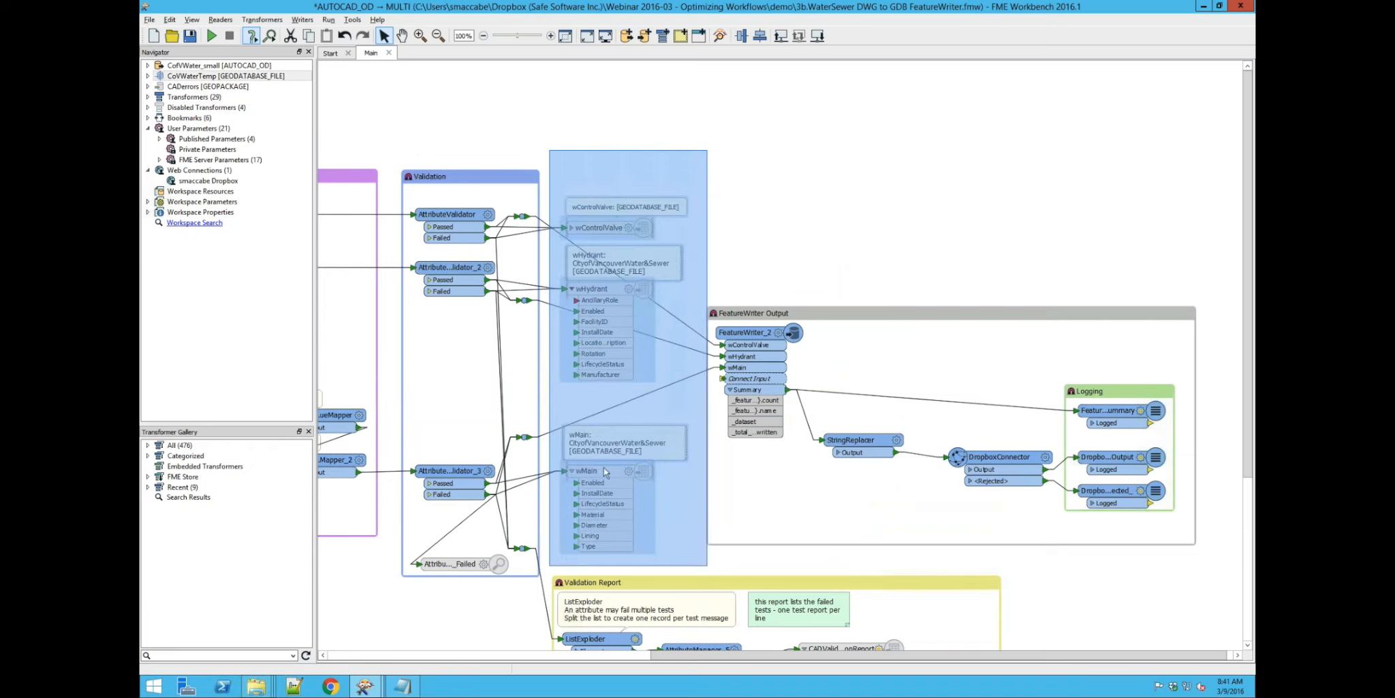
pyautogui.rightClick(603, 477)
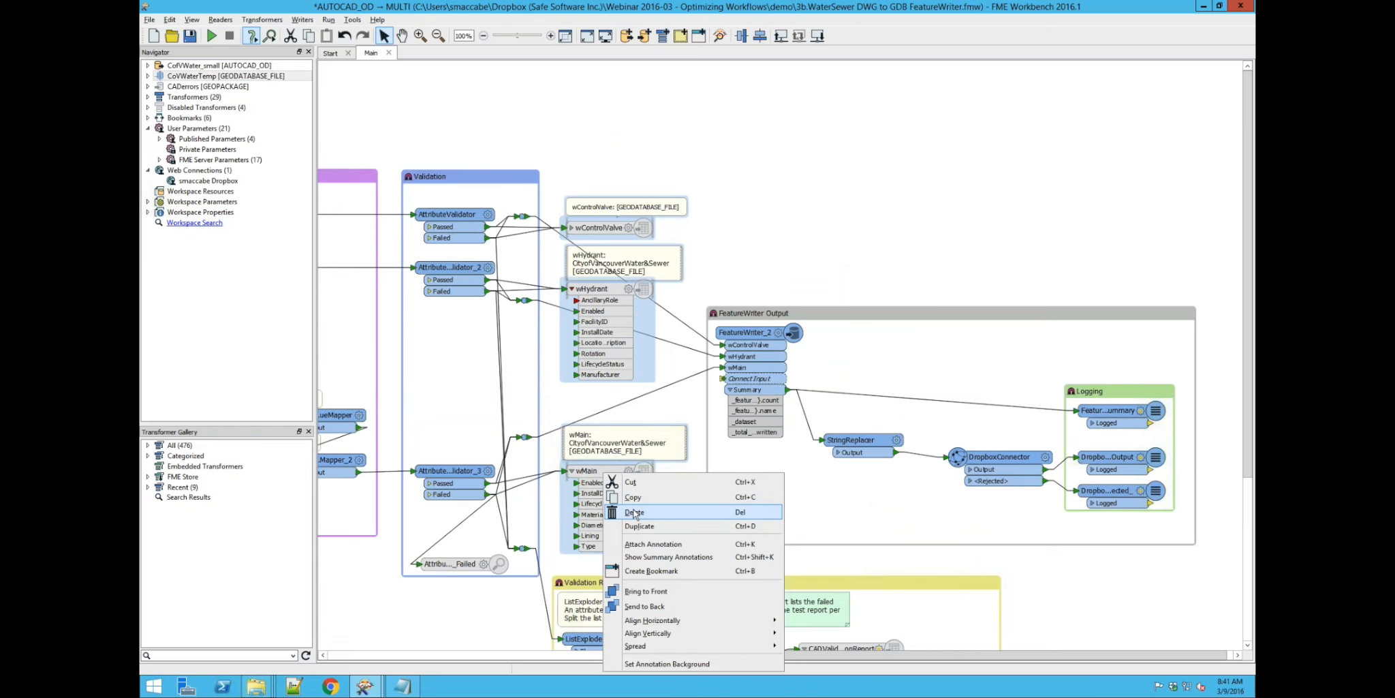
pyautogui.click(634, 513)
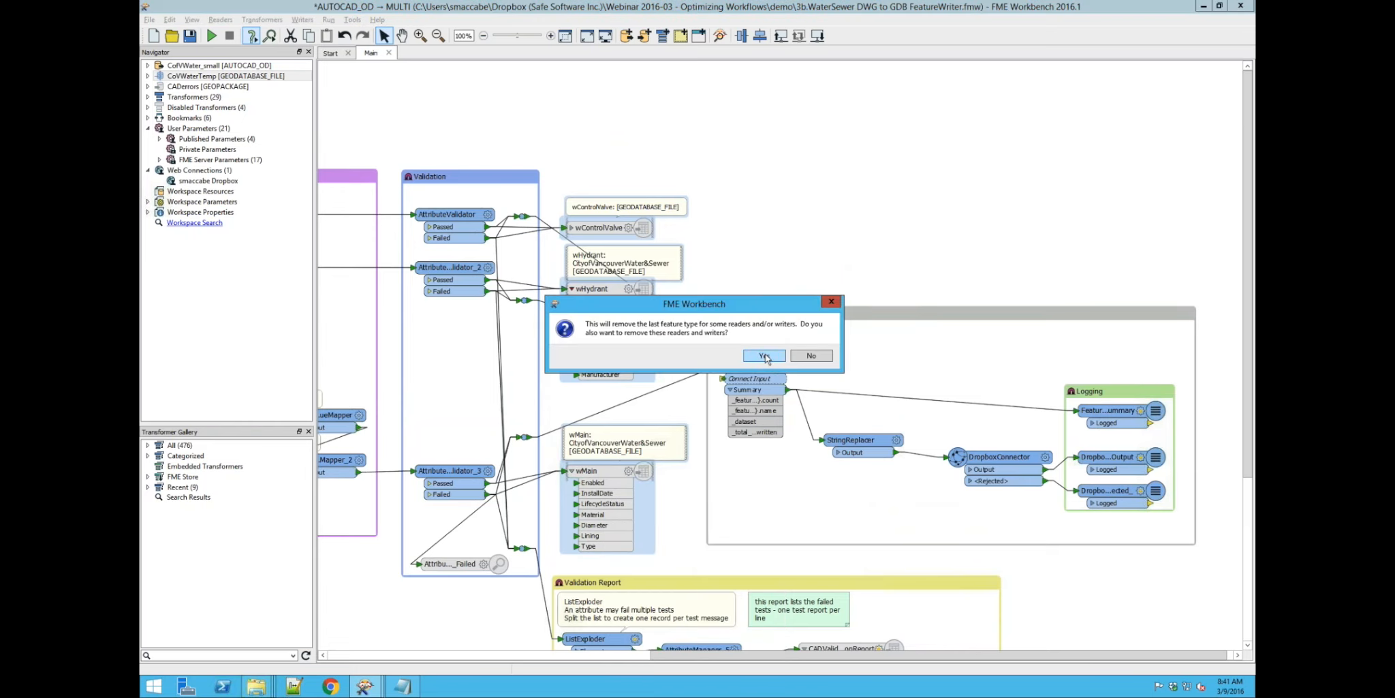
pyautogui.click(764, 355)
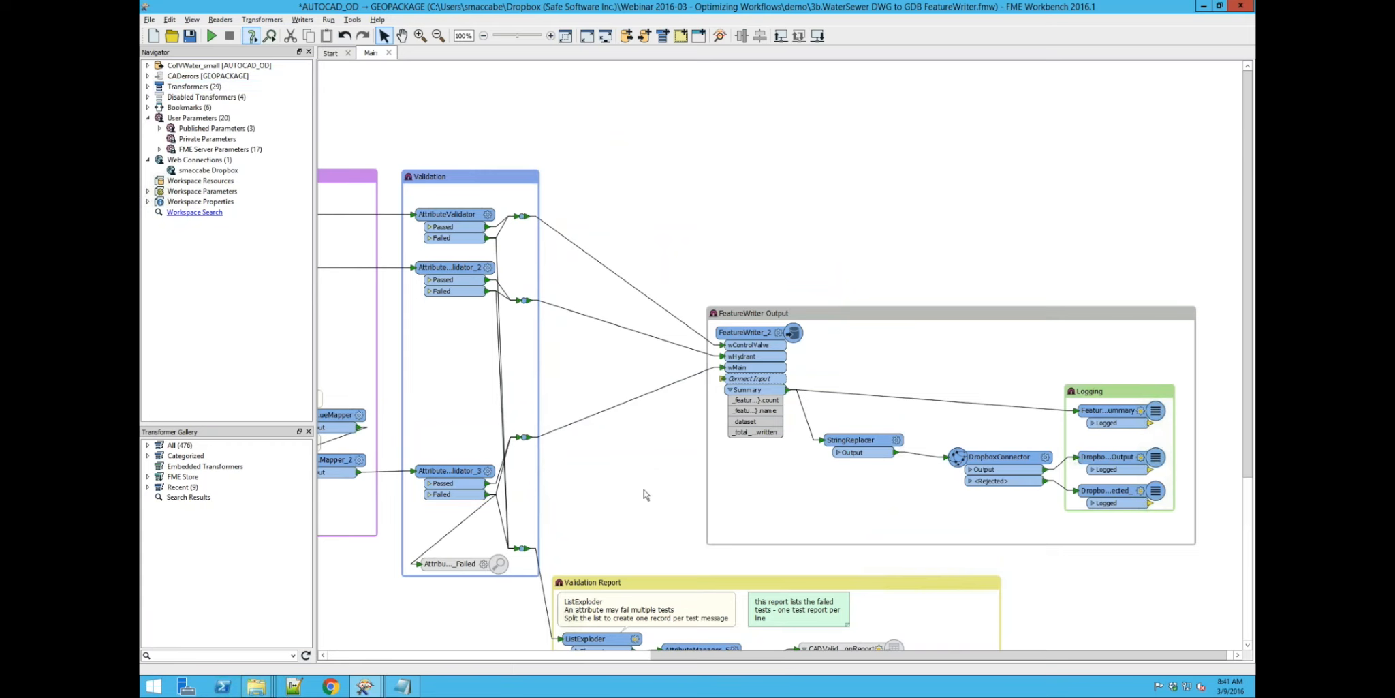
# Restore the workspace window to its smaller size and bring the GISWorkflows and FMEServer_Input folder windows to the front
pyautogui.scroll(-3, 645, 493)
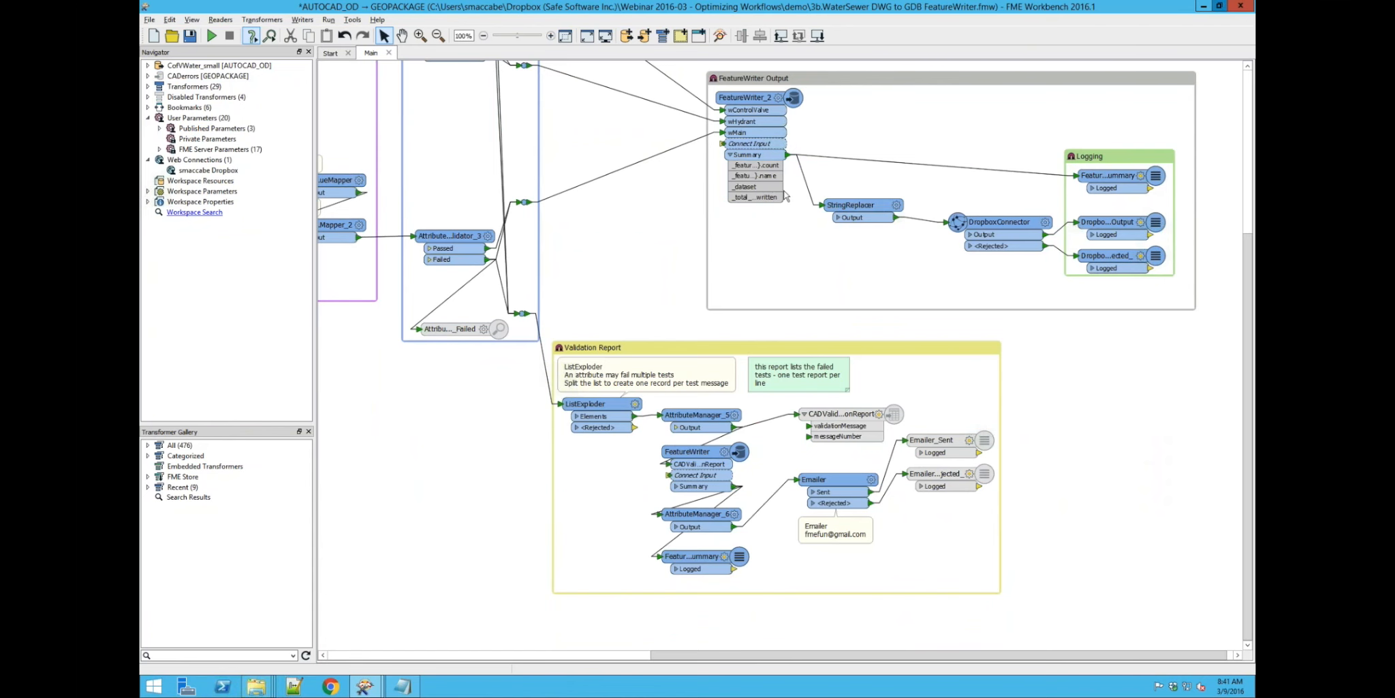
pyautogui.click(1219, 6)
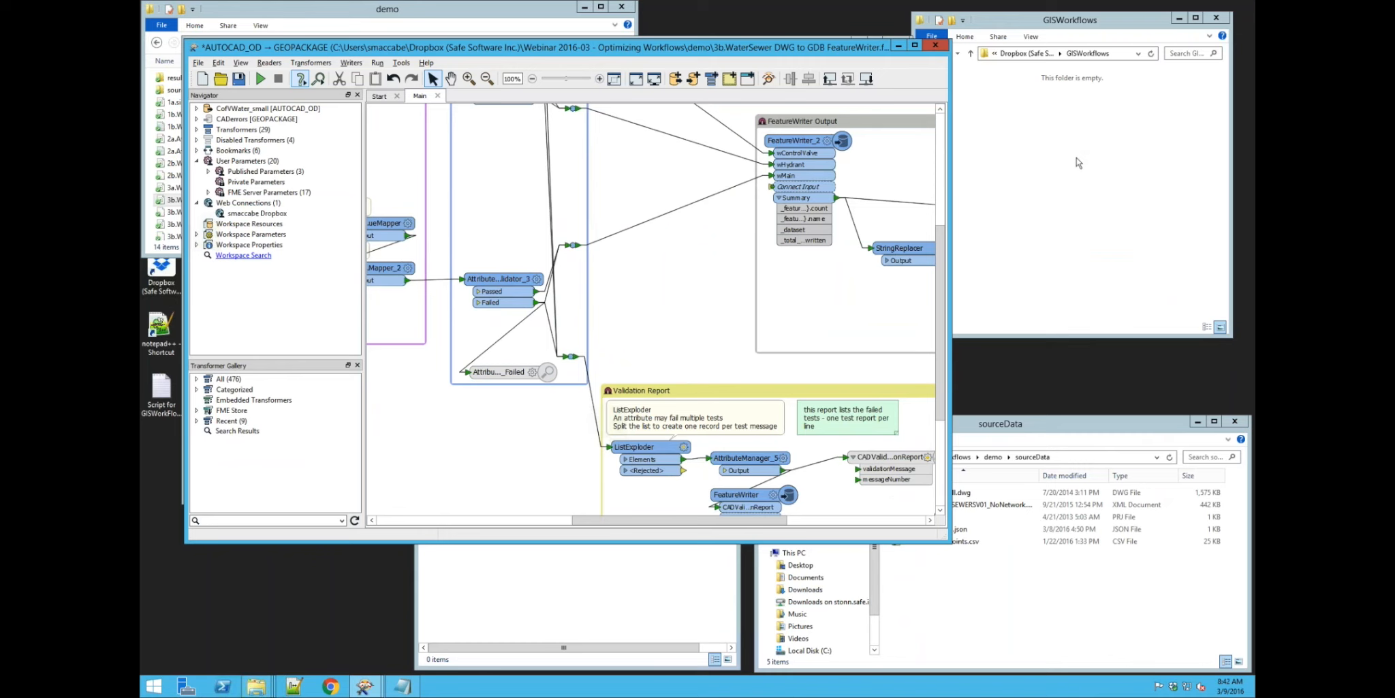
pyautogui.click(1078, 162)
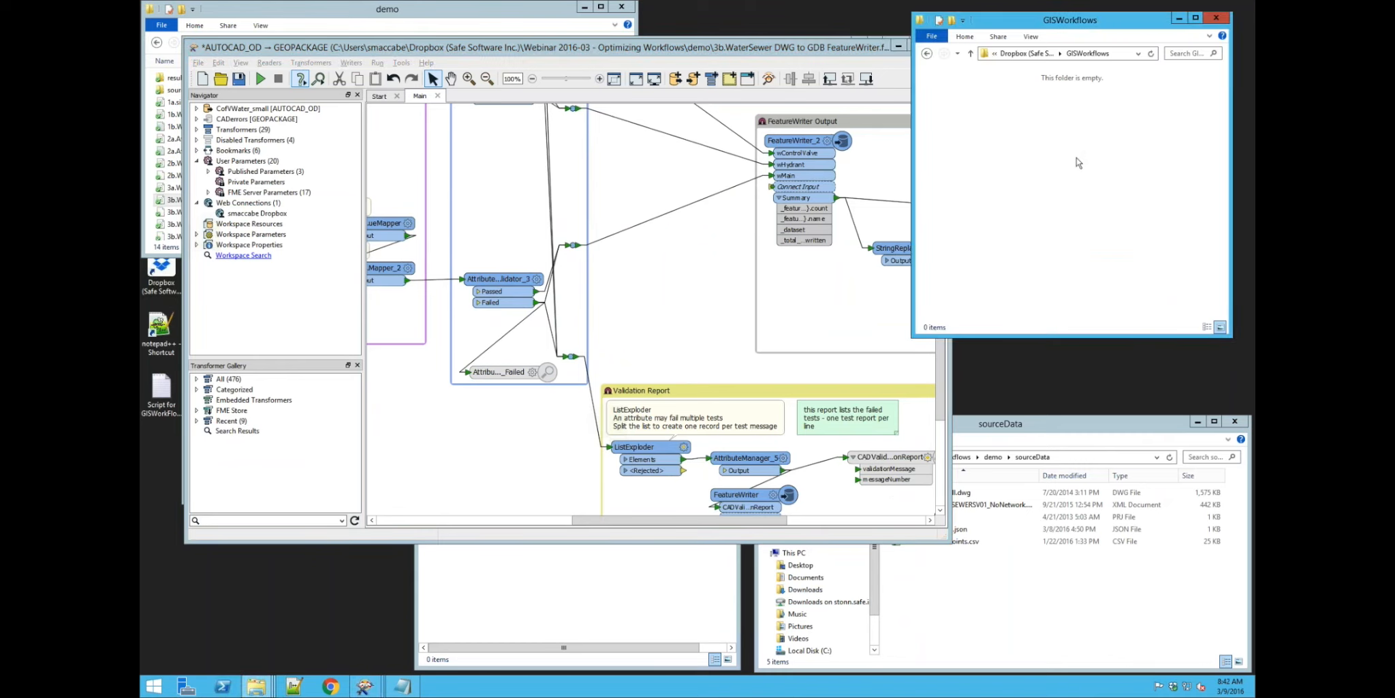
pyautogui.click(627, 606)
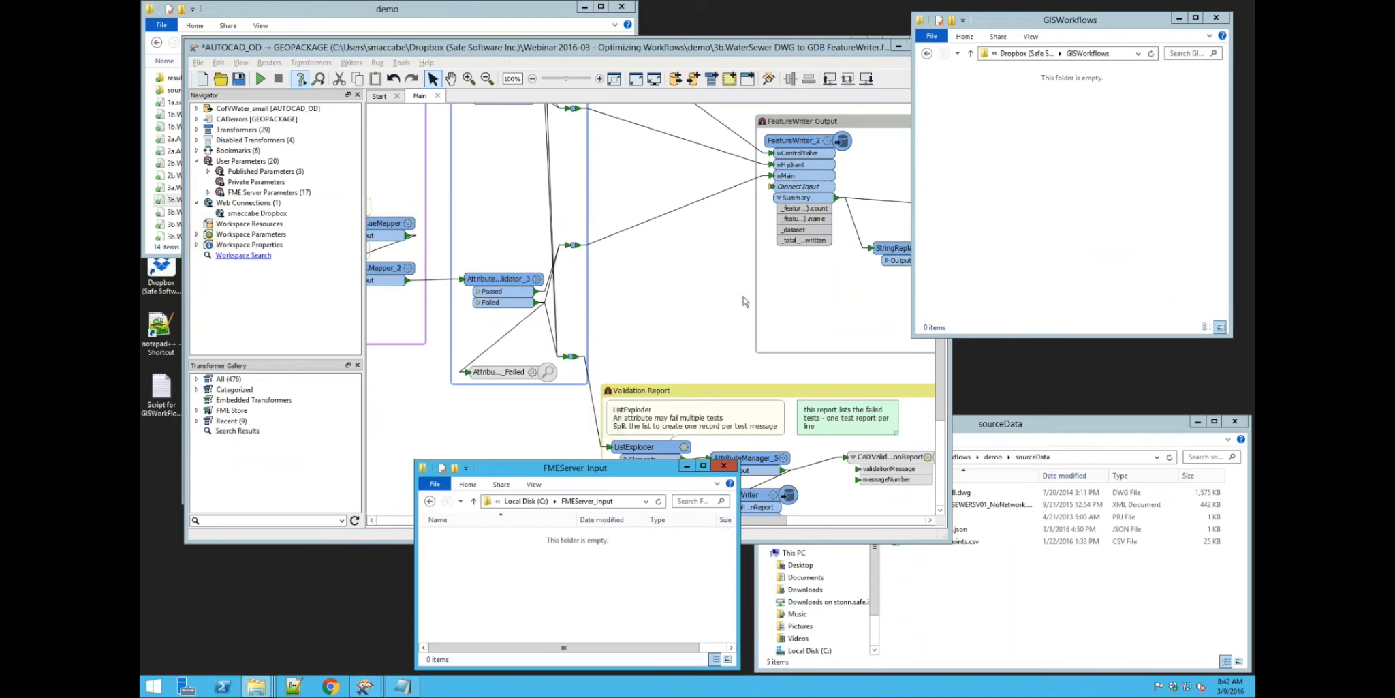
# Bring the workspace window to the front and run the translation with the prompted source and destination parameters
pyautogui.click(699, 49)
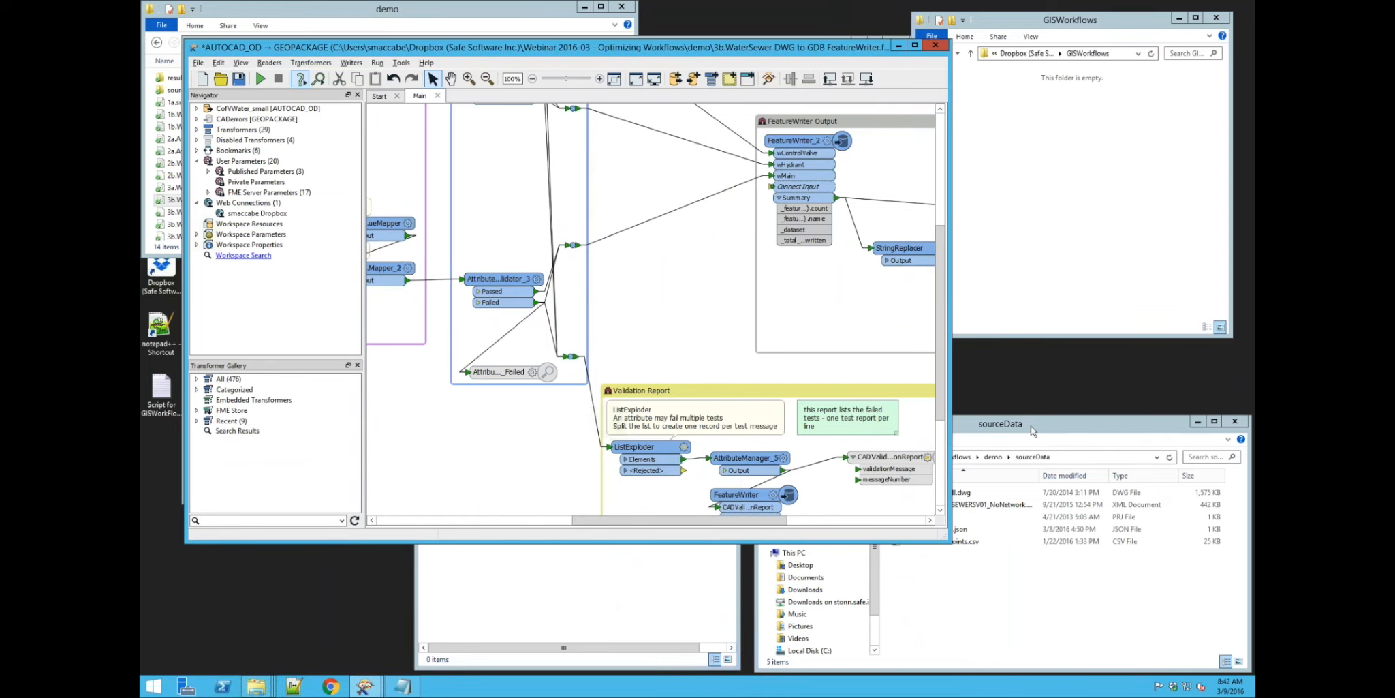
pyautogui.click(1033, 431)
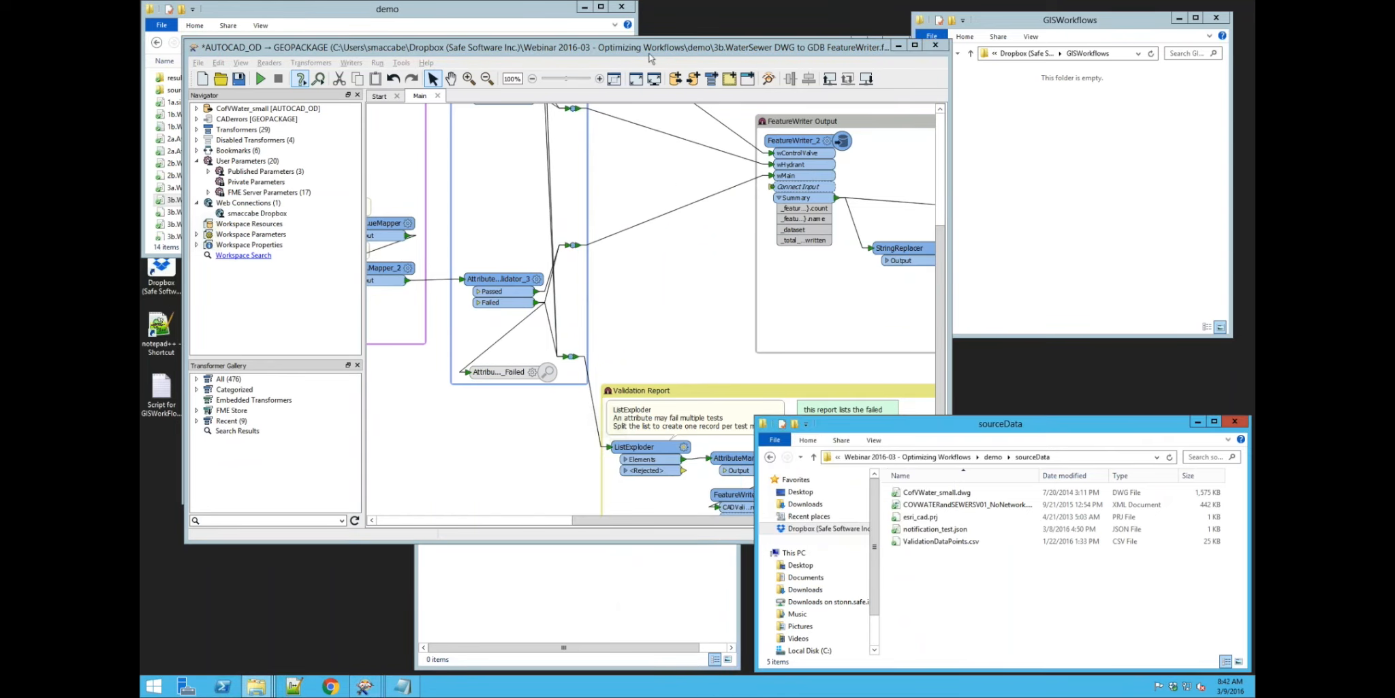
pyautogui.click(639, 179)
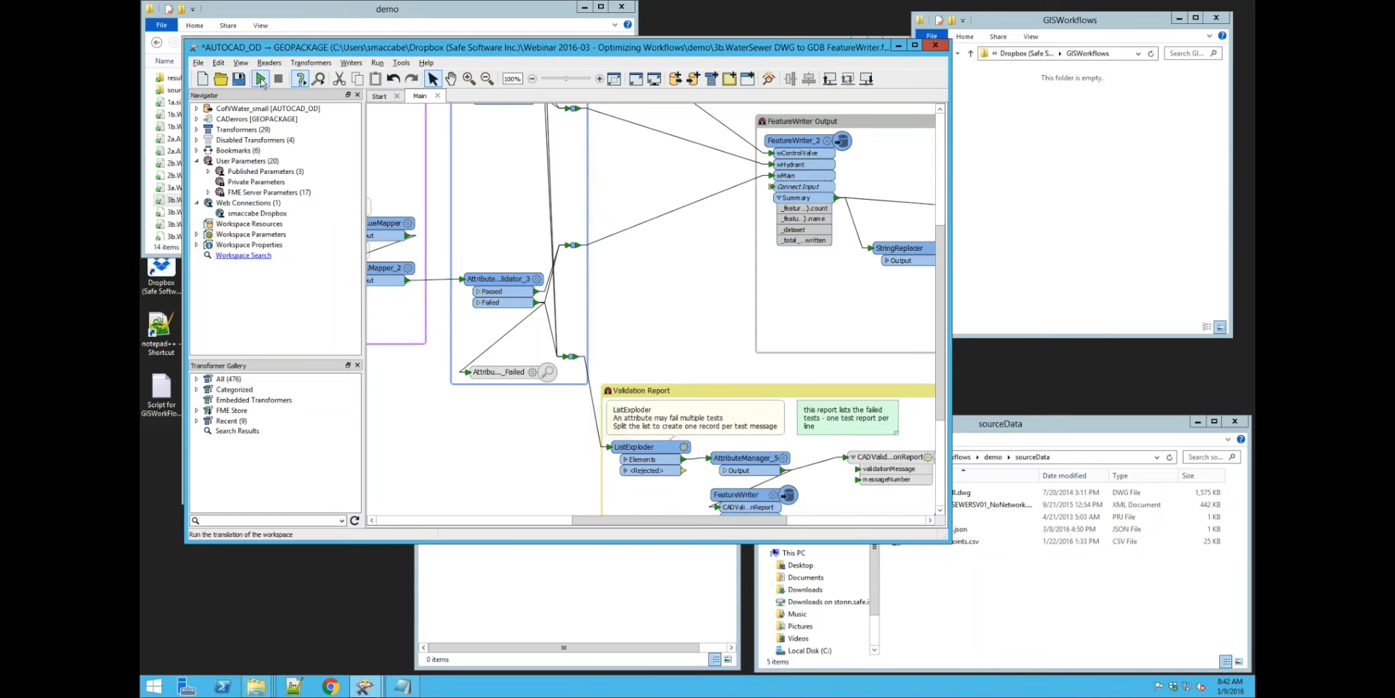
pyautogui.click(261, 79)
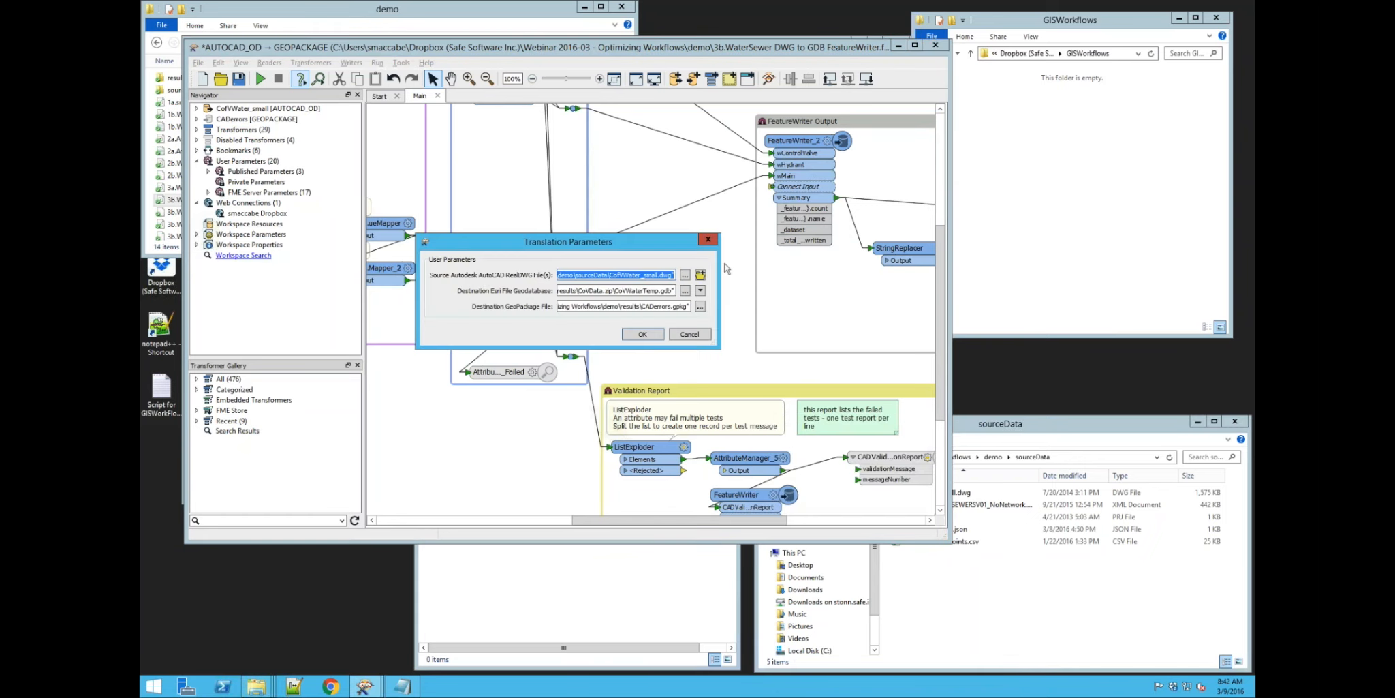
pyautogui.click(646, 338)
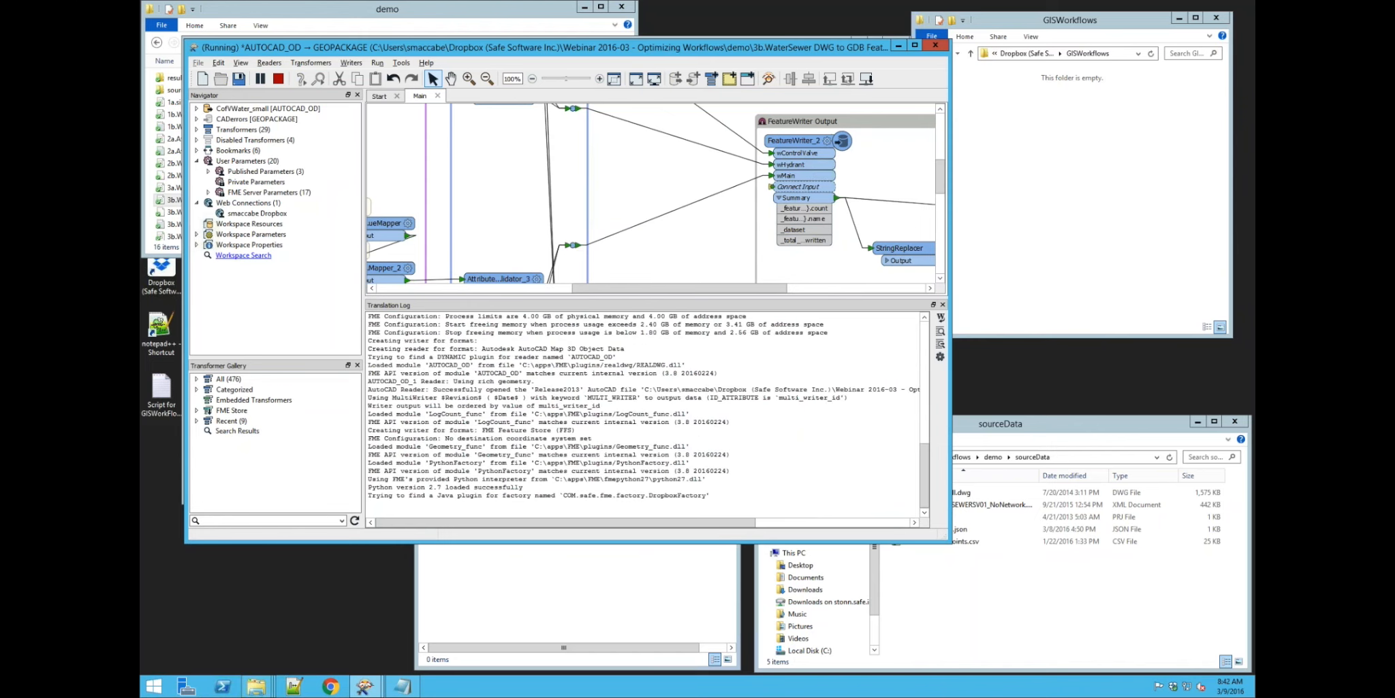
# Inspect FeatureWriter_2's output format, user attributes and format parameters, select its wMain feature type, and close the settings
pyautogui.scroll(-2, 554, 206)
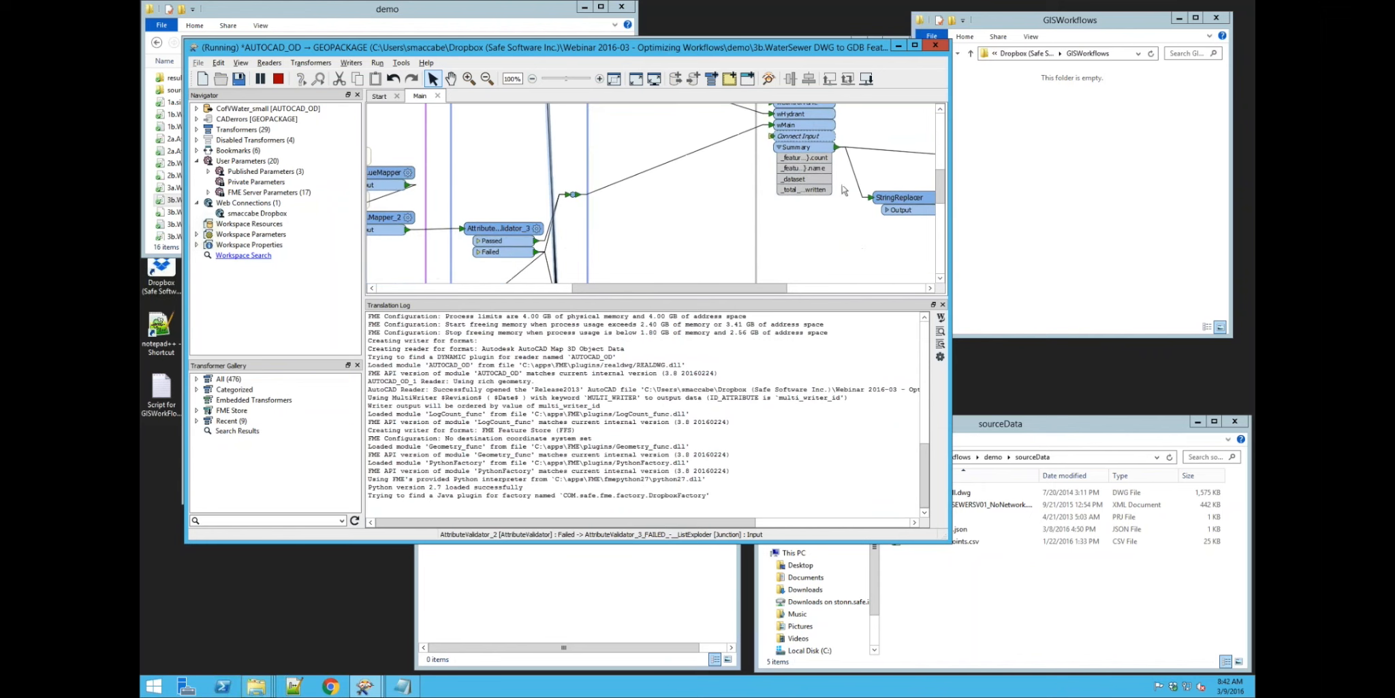
pyautogui.scroll(1, 844, 190)
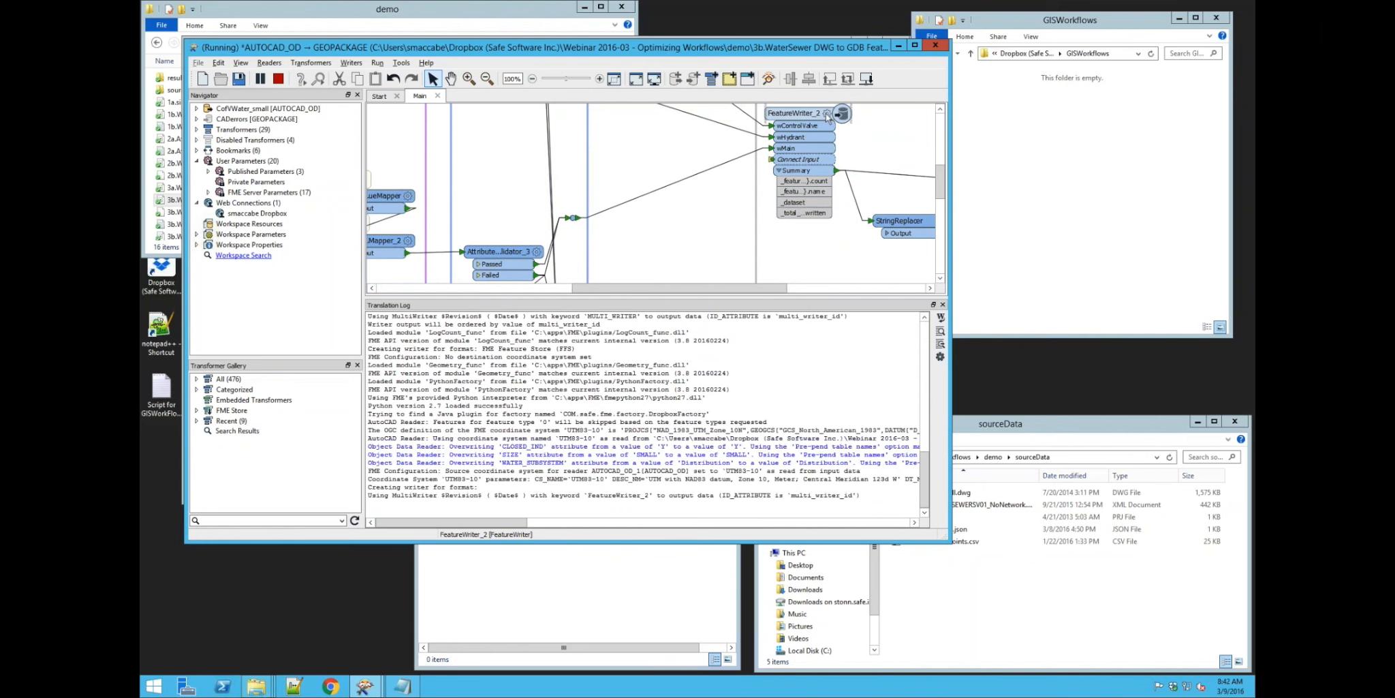
pyautogui.click(828, 117)
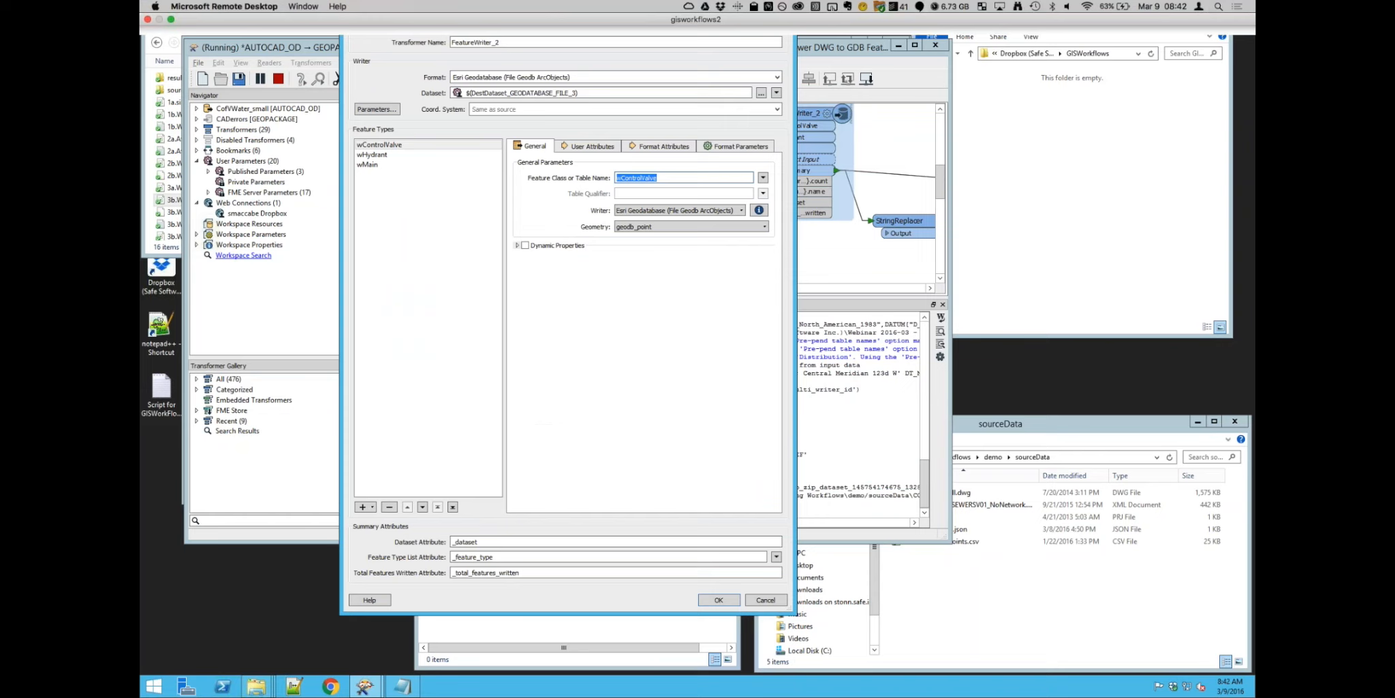
pyautogui.click(600, 78)
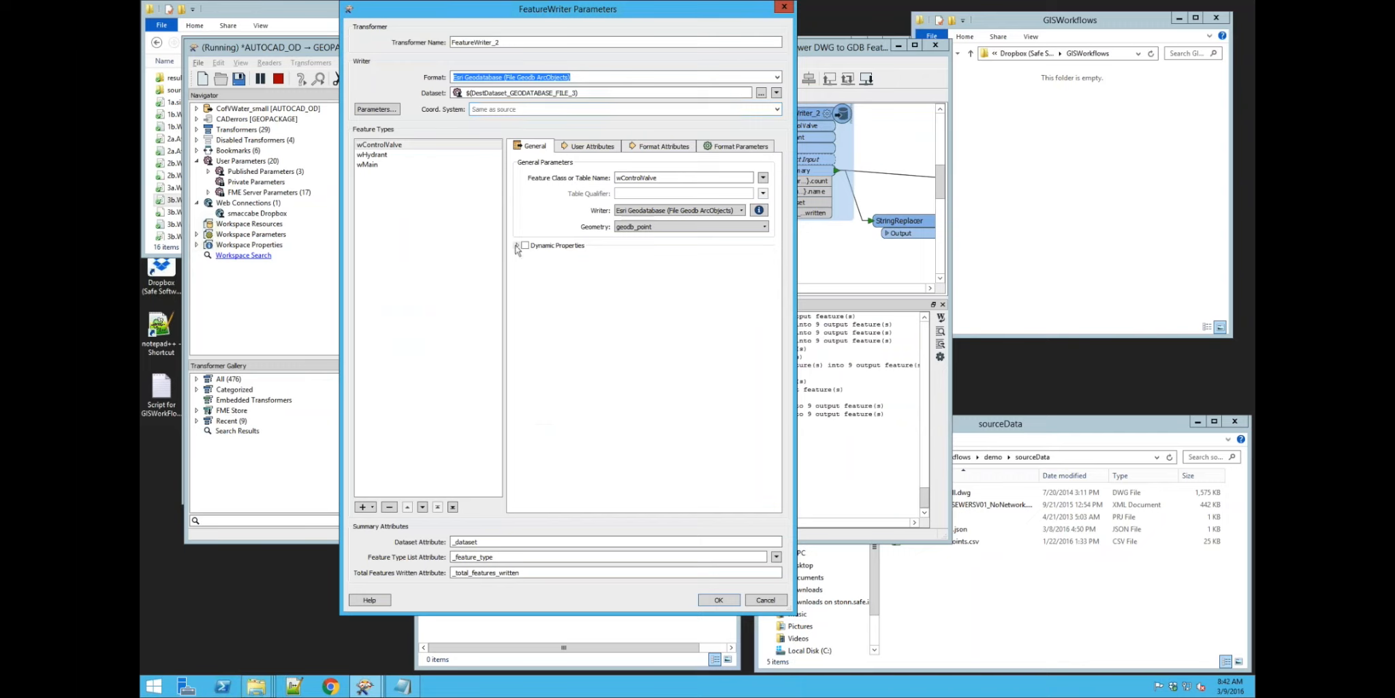
pyautogui.click(590, 146)
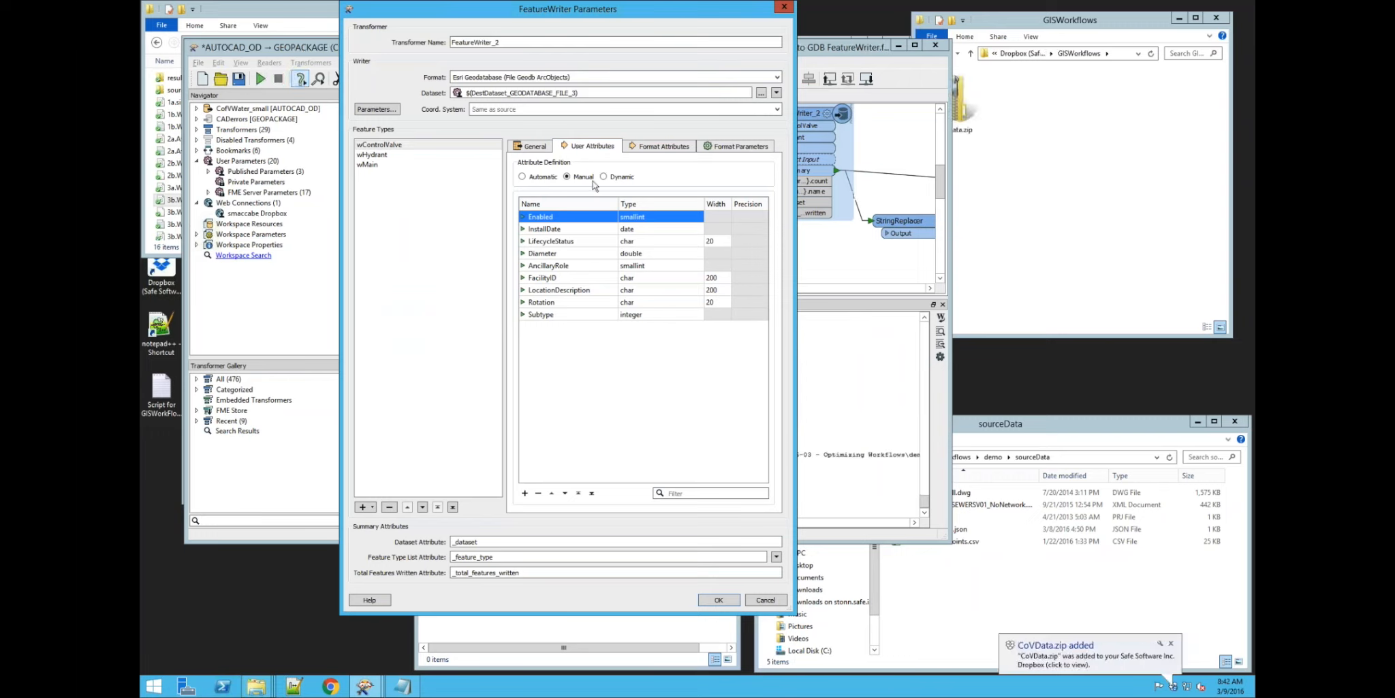
pyautogui.click(733, 147)
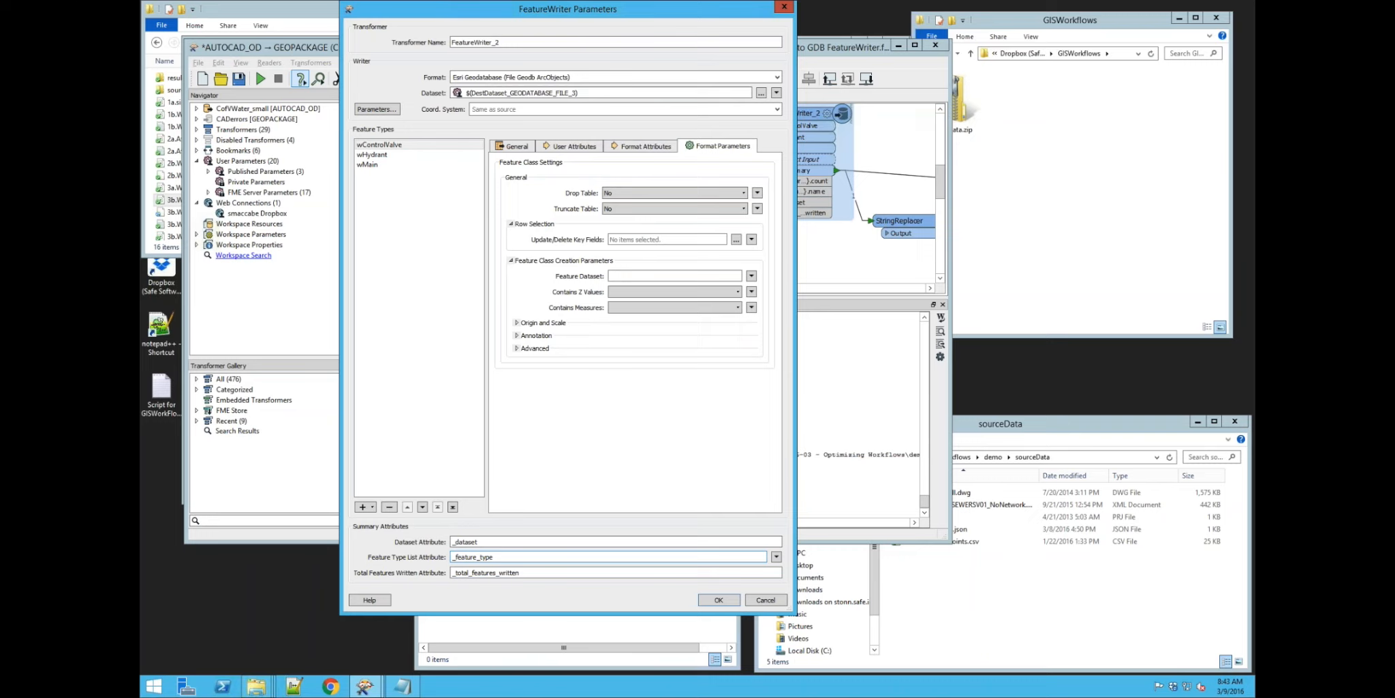
pyautogui.click(370, 166)
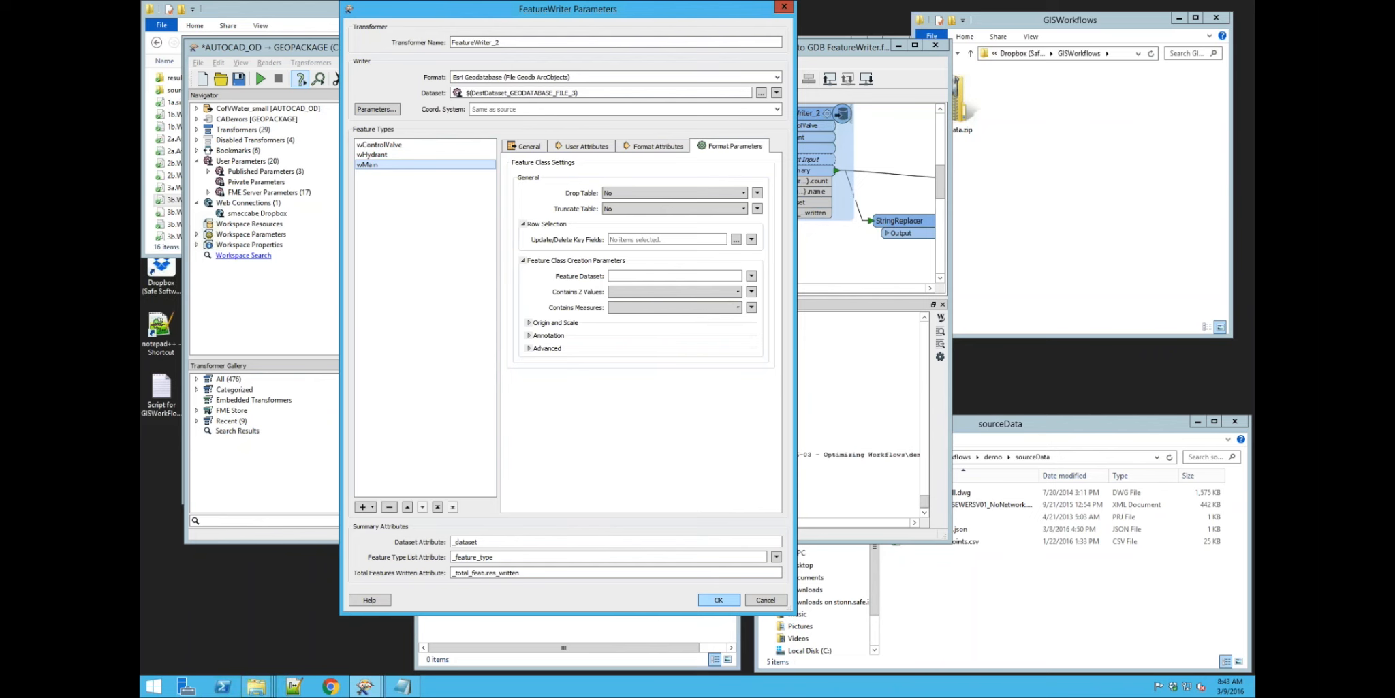
pyautogui.press('Escape')
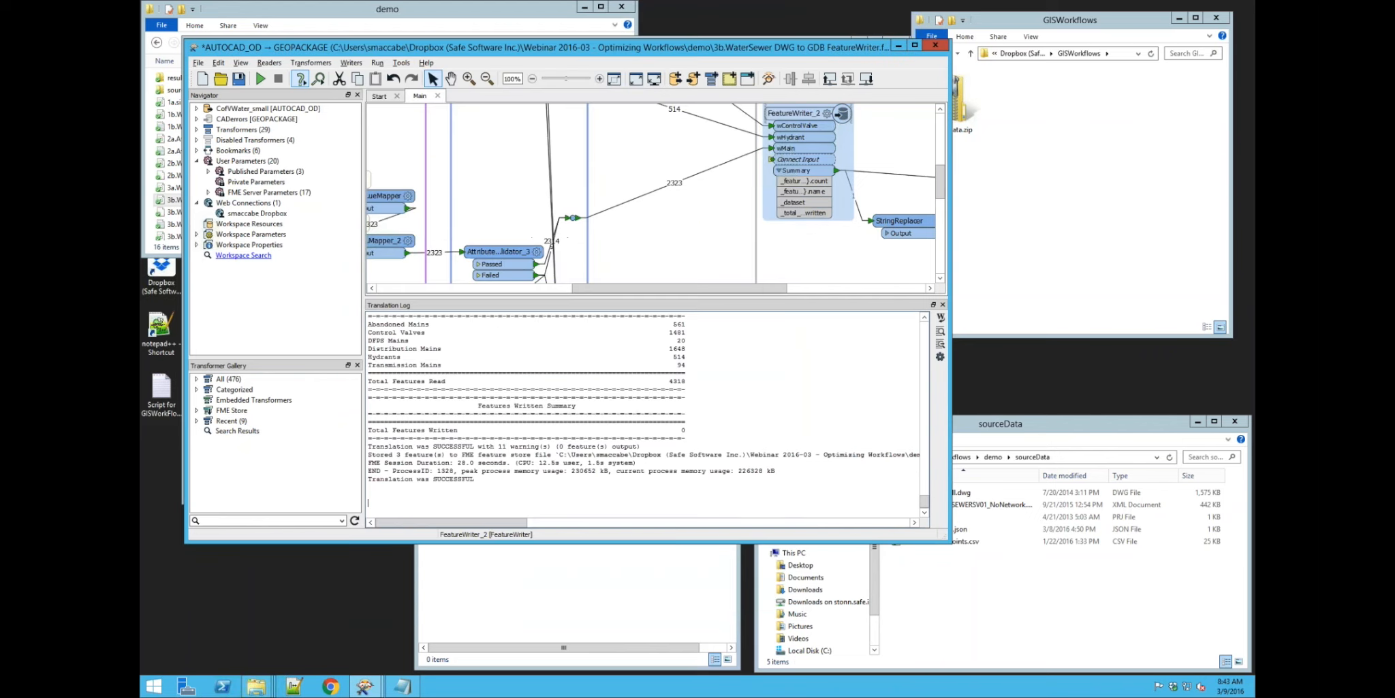
# Check CoVData.zip in the GISWorkflows folder, and switch to Chrome to open today's CADerrors validation report e-mail
pyautogui.click(963, 103)
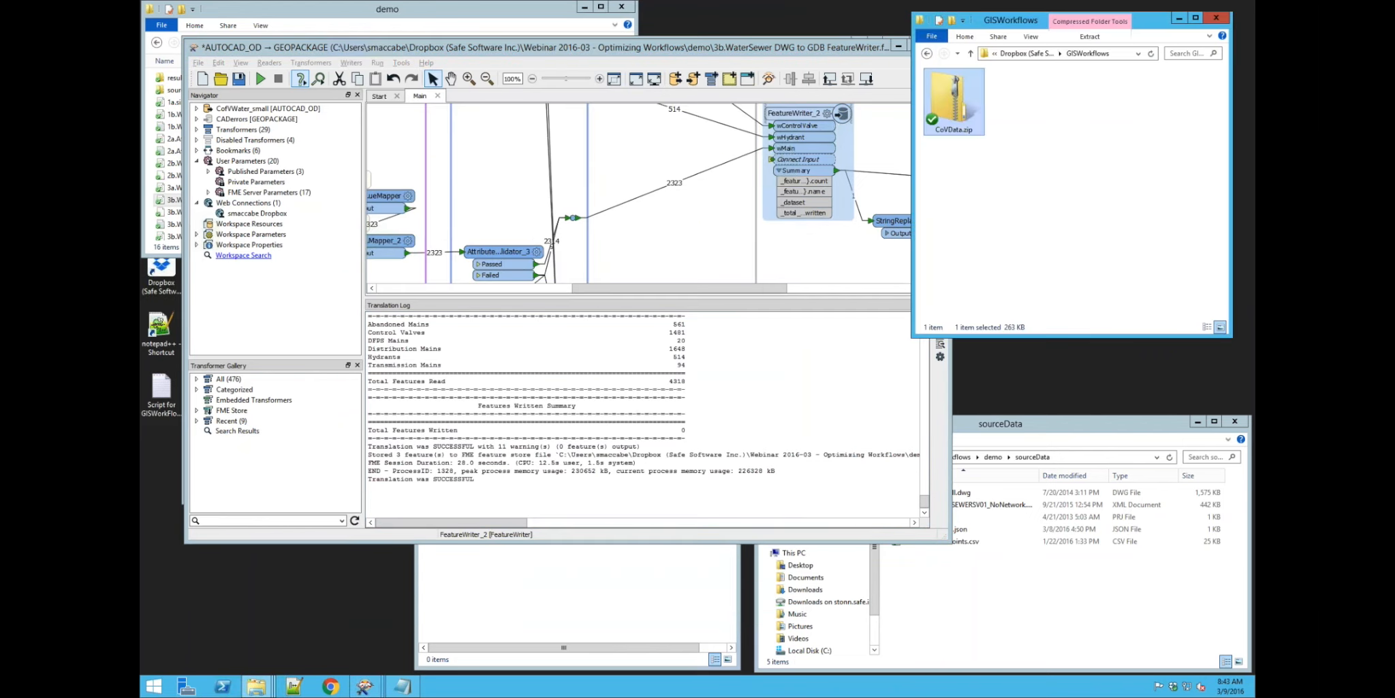
pyautogui.moveTo(453, 523)
pyautogui.mouseDown()
pyautogui.moveTo(739, 523)
pyautogui.moveTo(451, 522)
pyautogui.mouseUp()
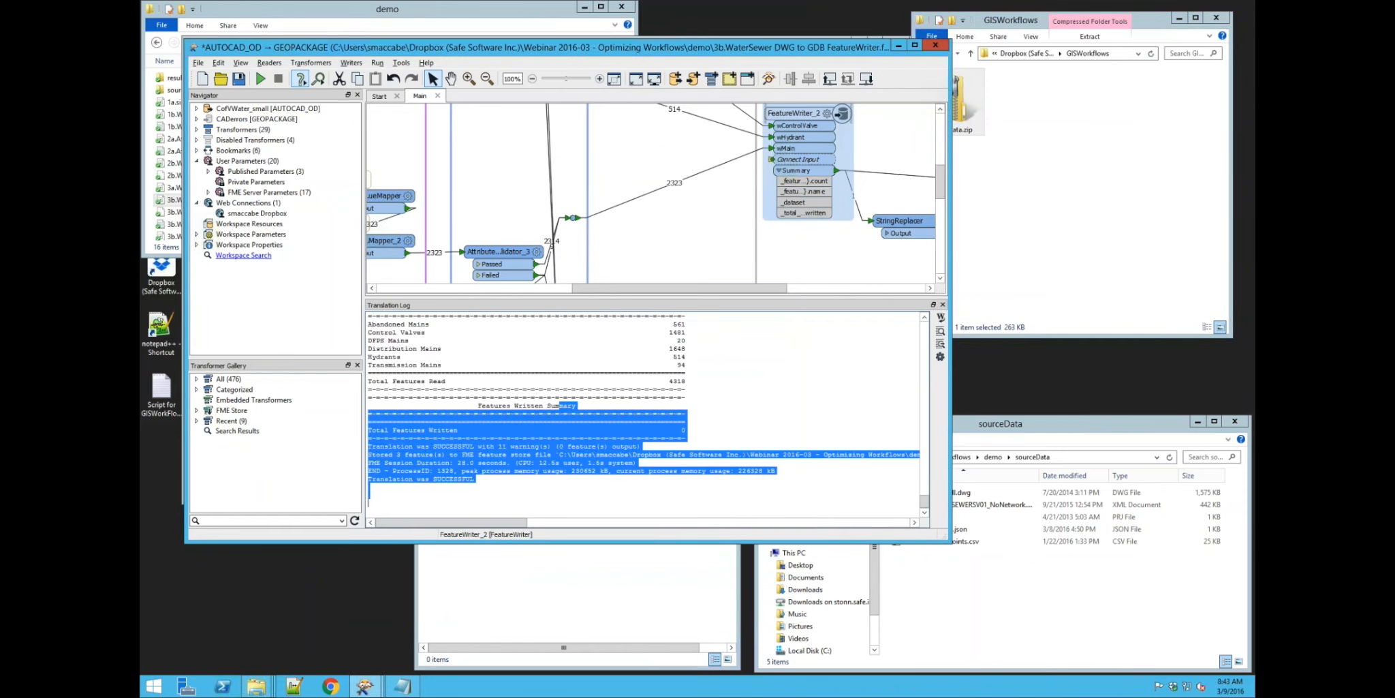
pyautogui.click(330, 686)
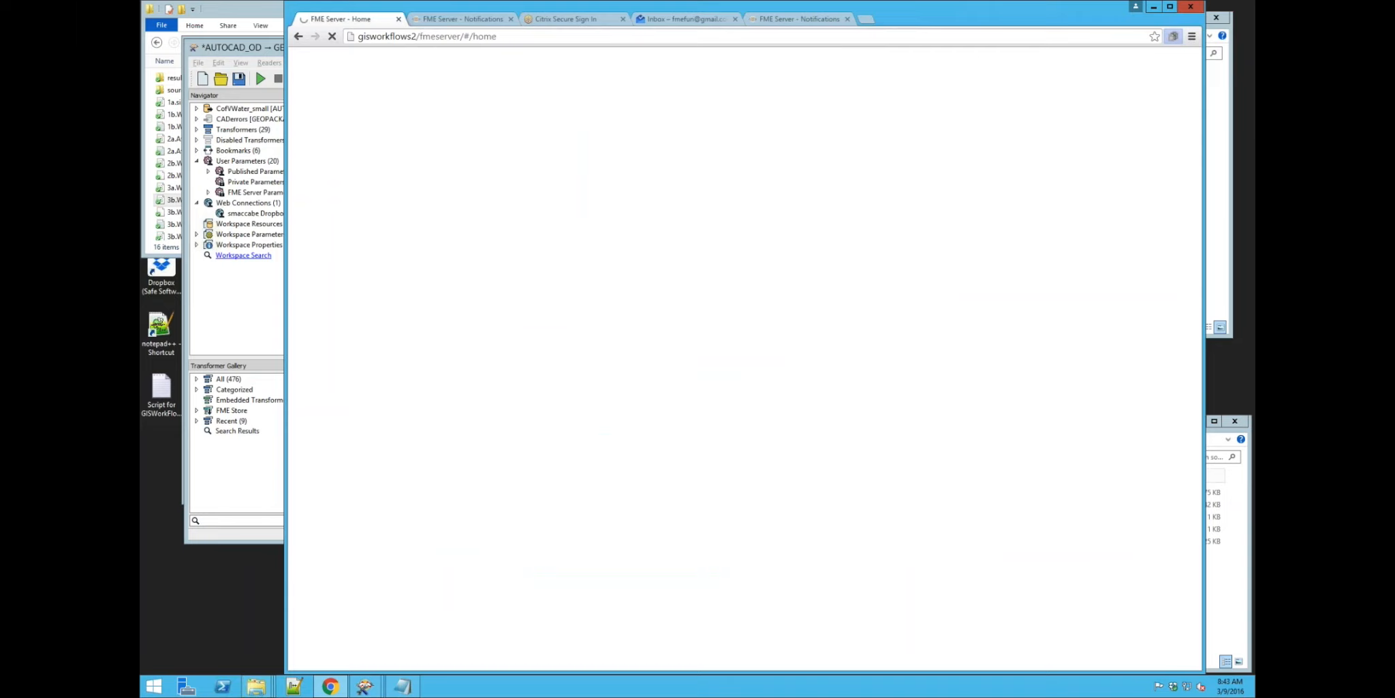
pyautogui.click(661, 21)
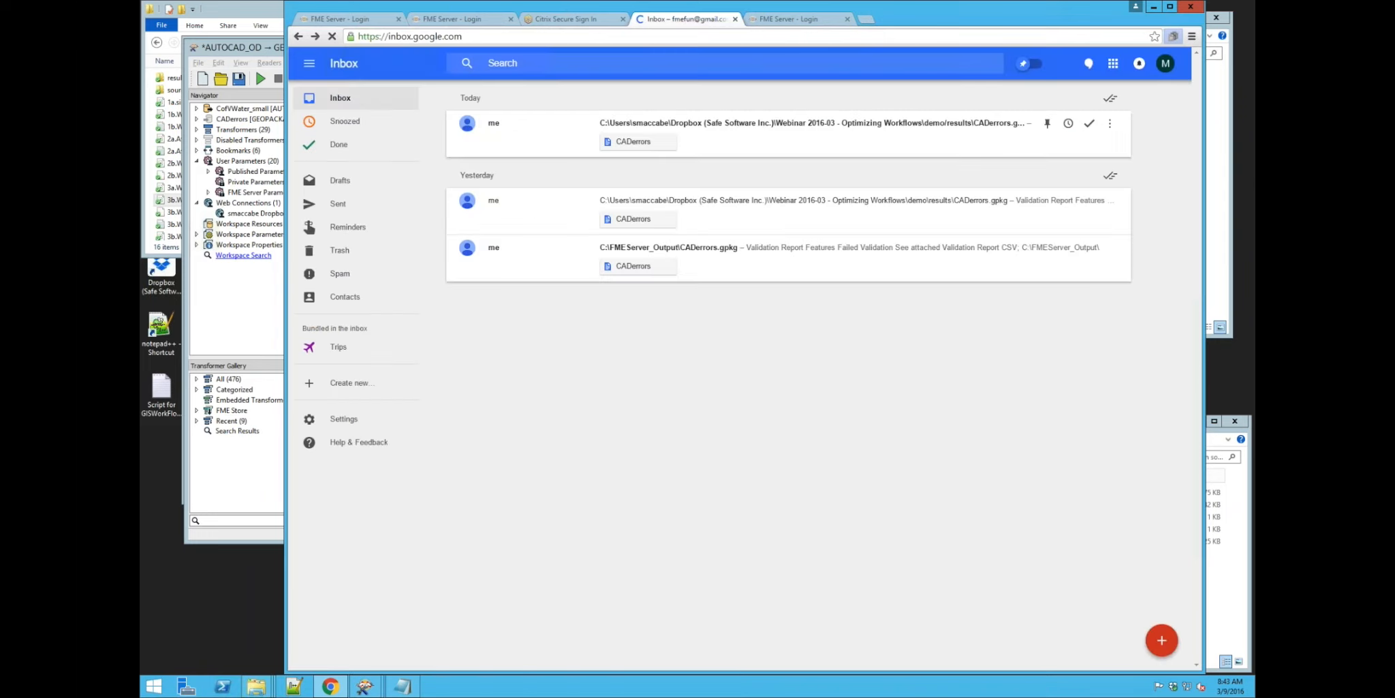
pyautogui.click(811, 124)
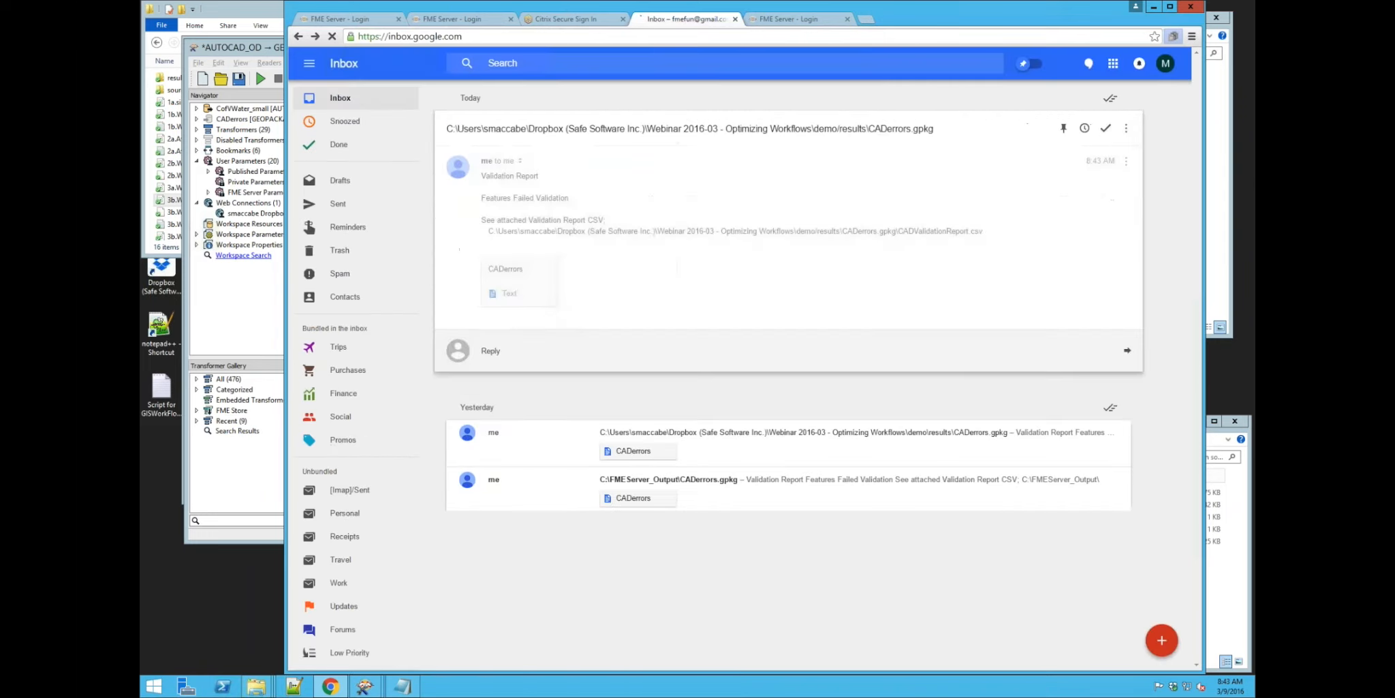
# Return to the FME workspace and review the CoVData.zip output alongside FeatureWriter_2's parameters, cancelling its settings dialog
pyautogui.click(242, 49)
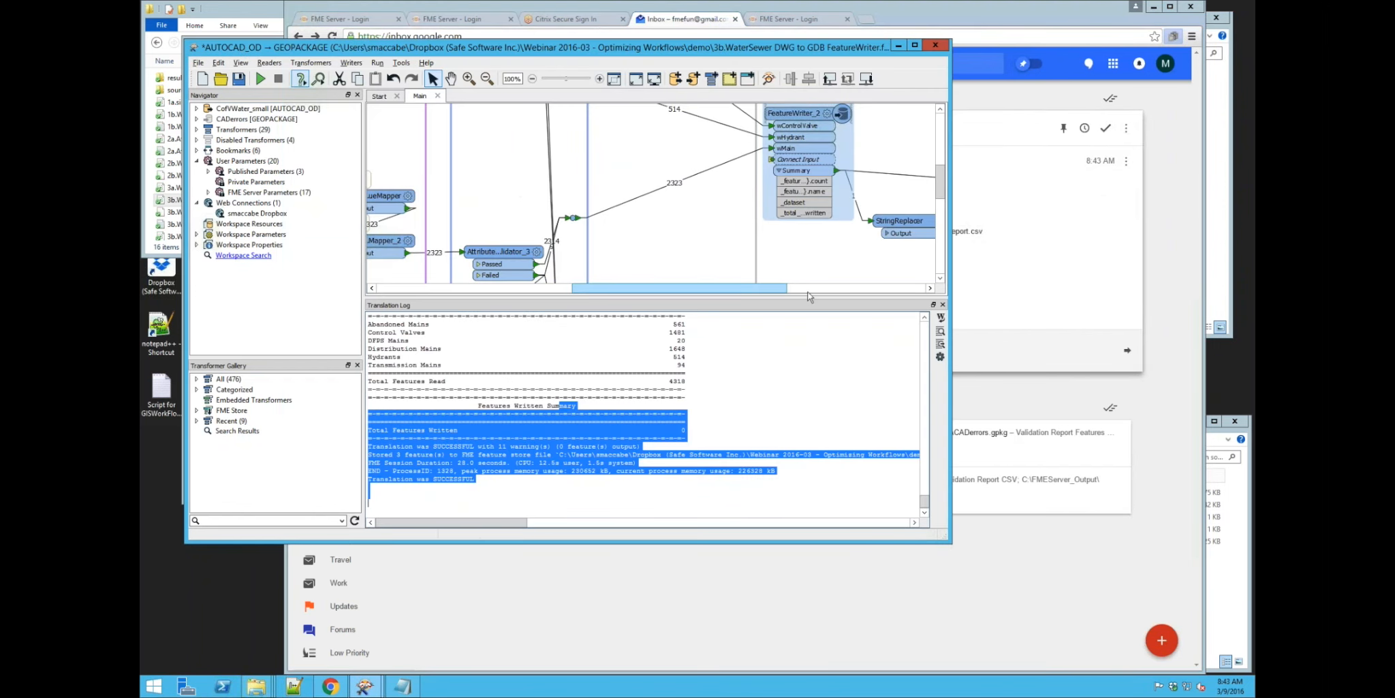
pyautogui.hscroll(3, 810, 293)
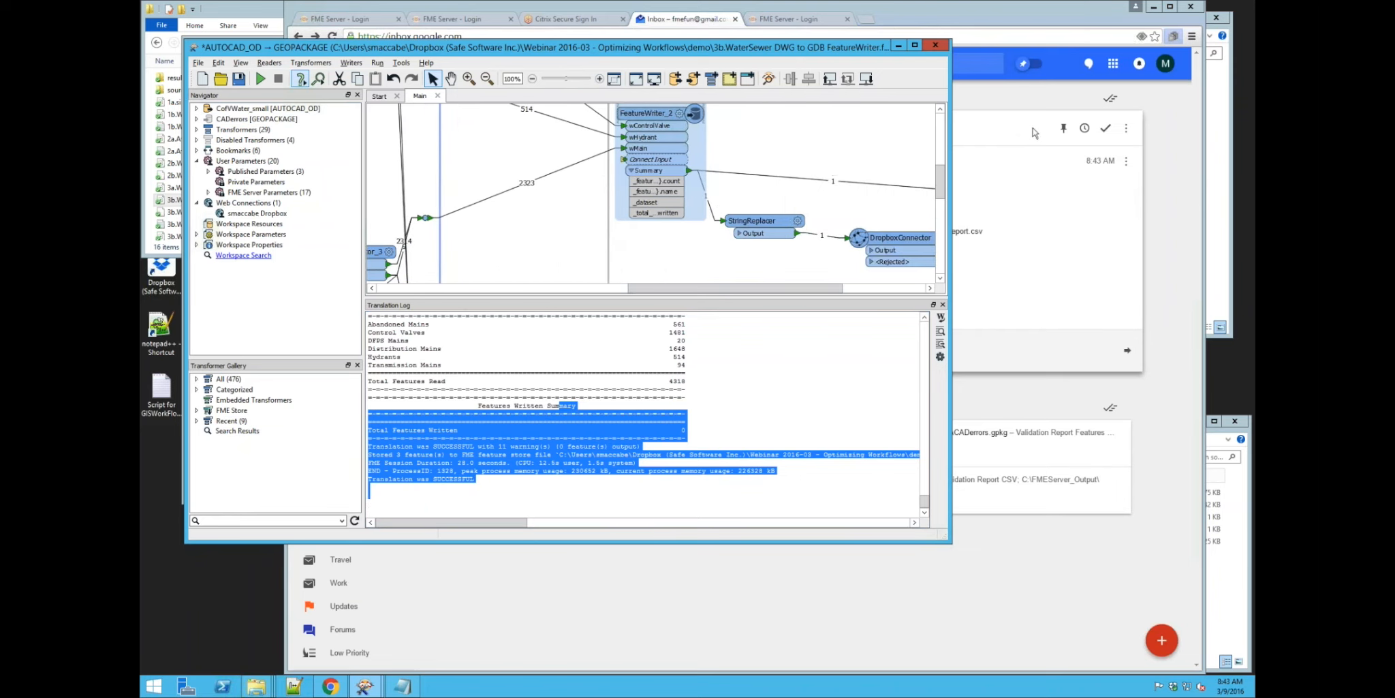
pyautogui.click(1219, 136)
pyautogui.click(964, 113)
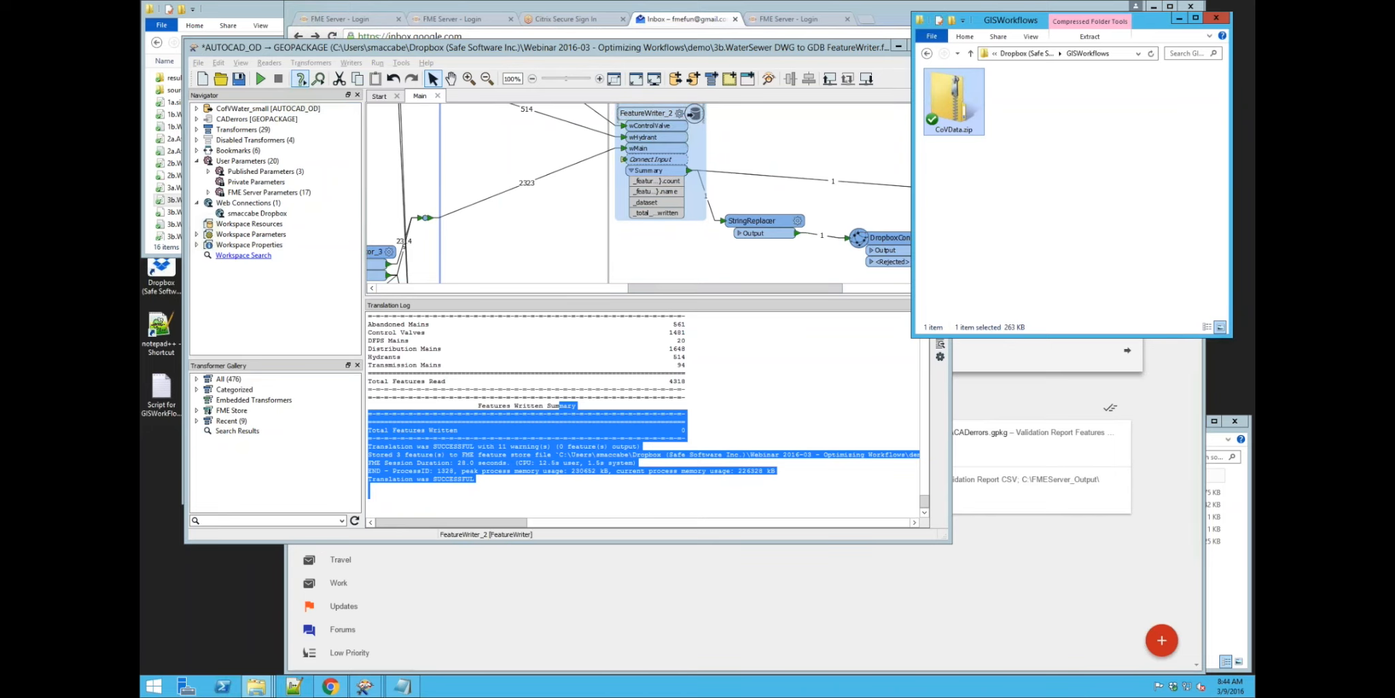
pyautogui.doubleClick(694, 113)
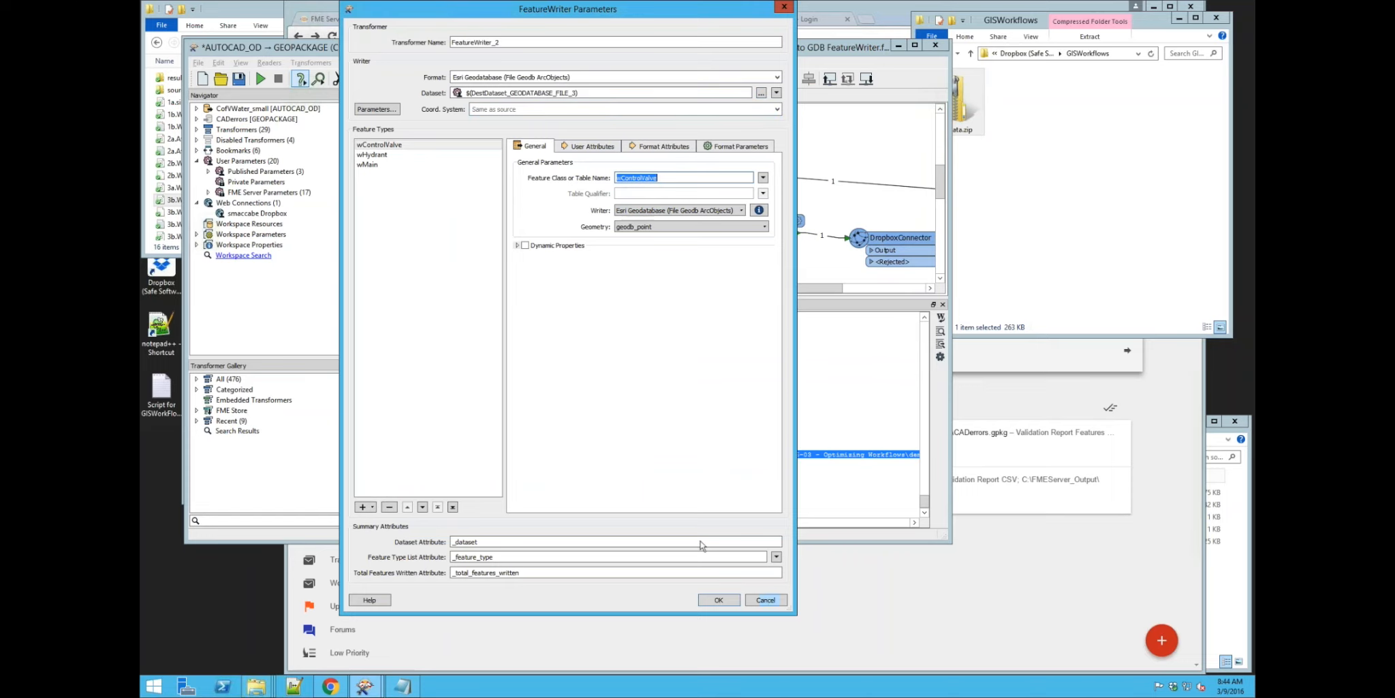
pyautogui.click(766, 600)
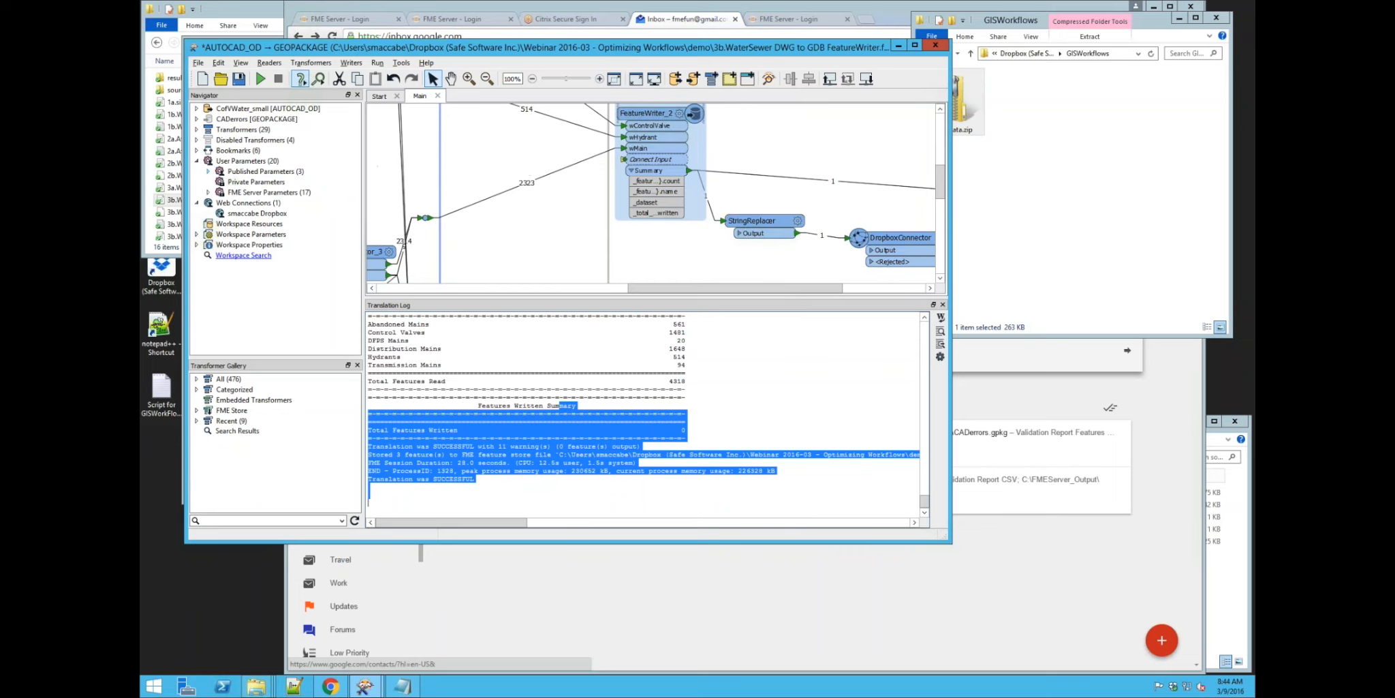
# Examine the default path of the published parameter DestDataset_GEODATABASE_FILE_3, widening its dialog to read the CoVData.zip\CoVWaterTemp.gdb part
pyautogui.click(208, 171)
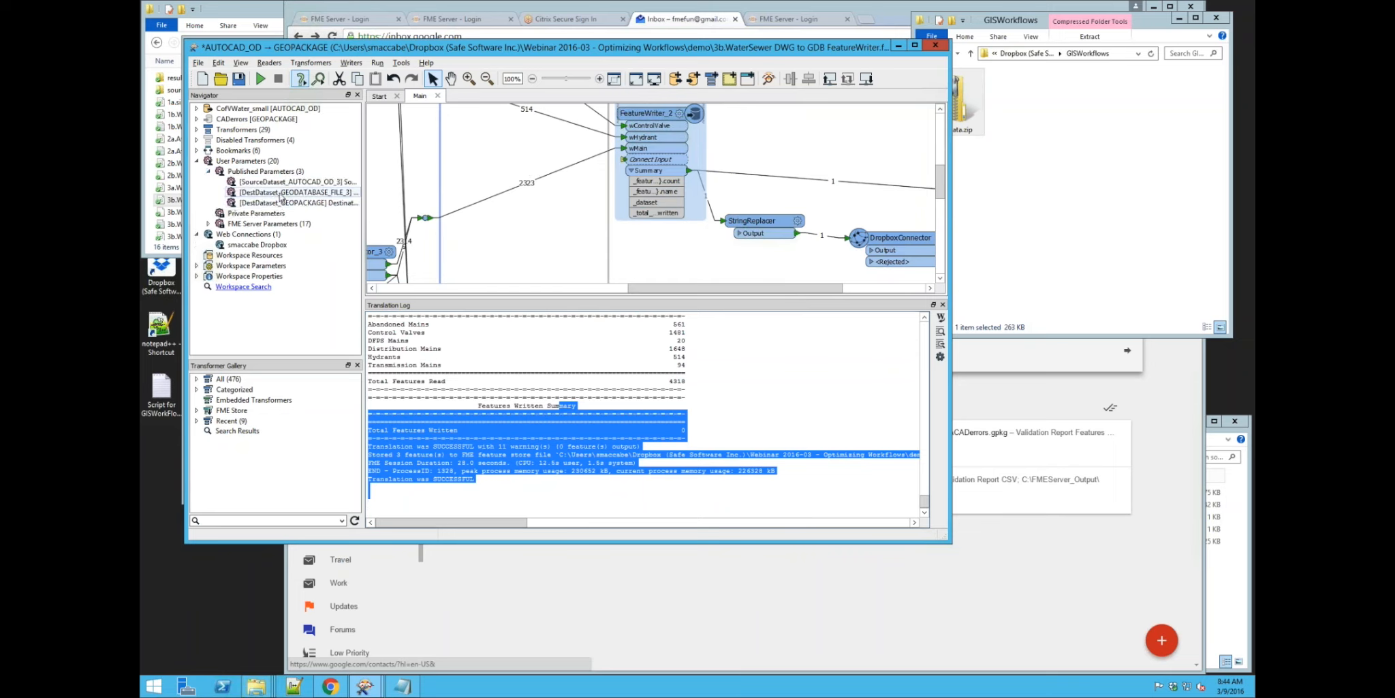
pyautogui.click(279, 194)
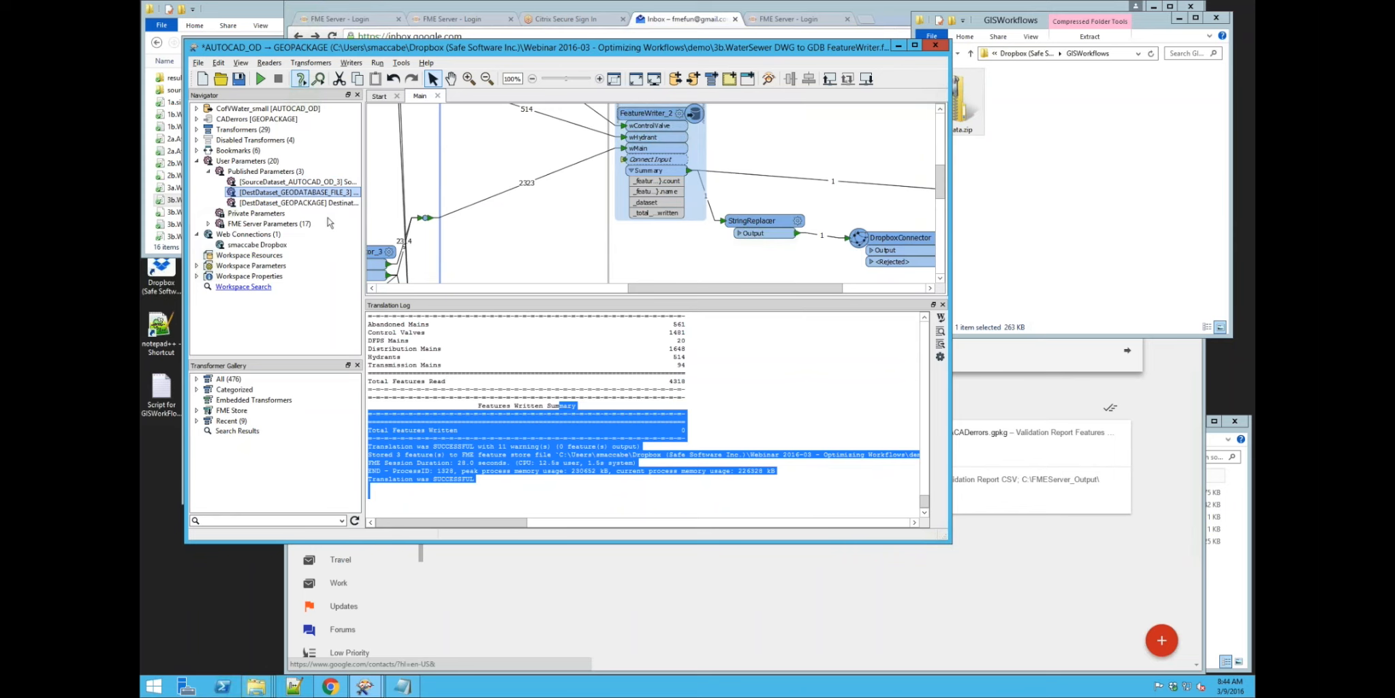
pyautogui.rightClick(279, 193)
pyautogui.click(322, 214)
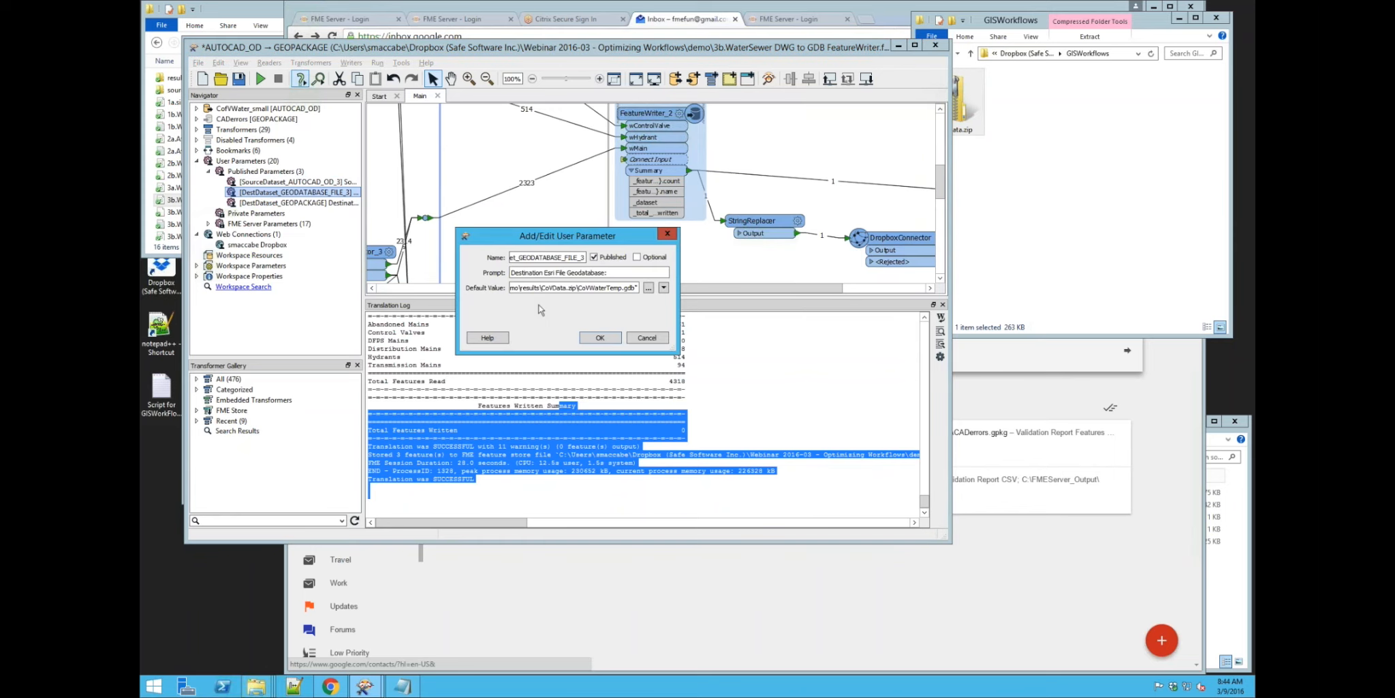
pyautogui.tripleClick(522, 289)
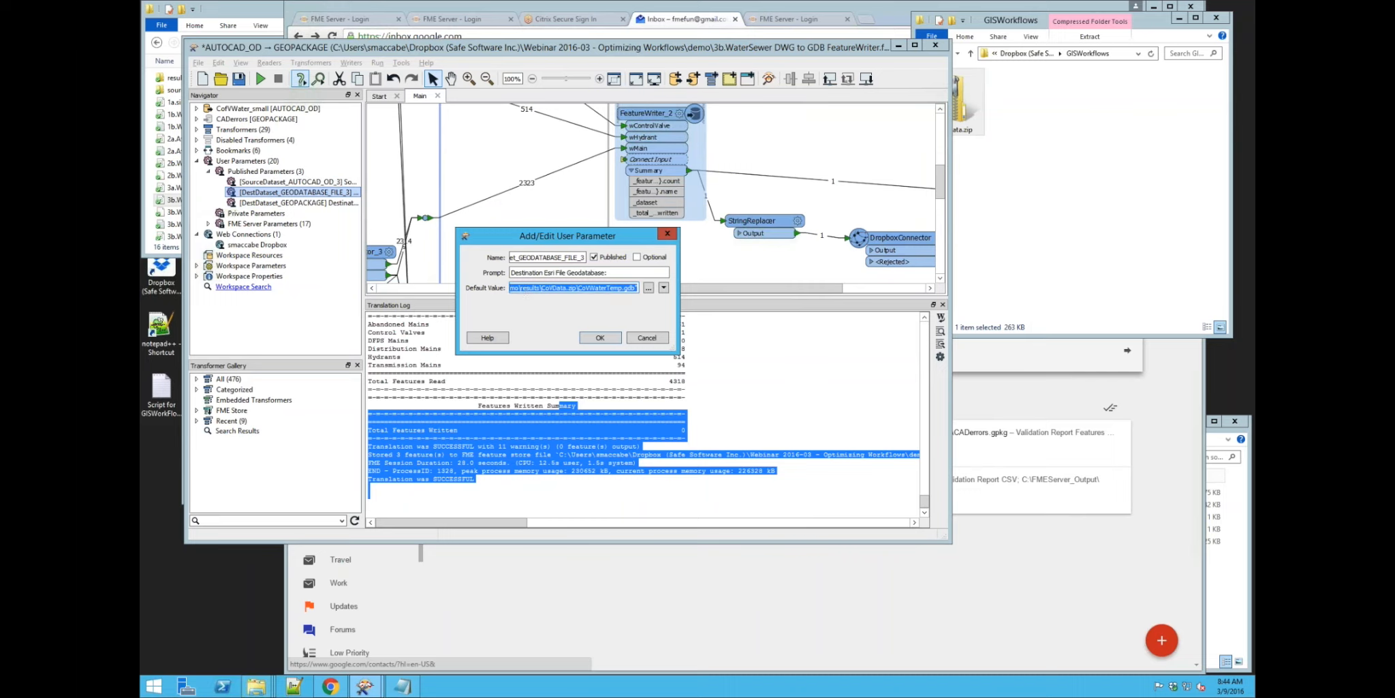
pyautogui.moveTo(760, 368); pyautogui.dragTo(788, 354)
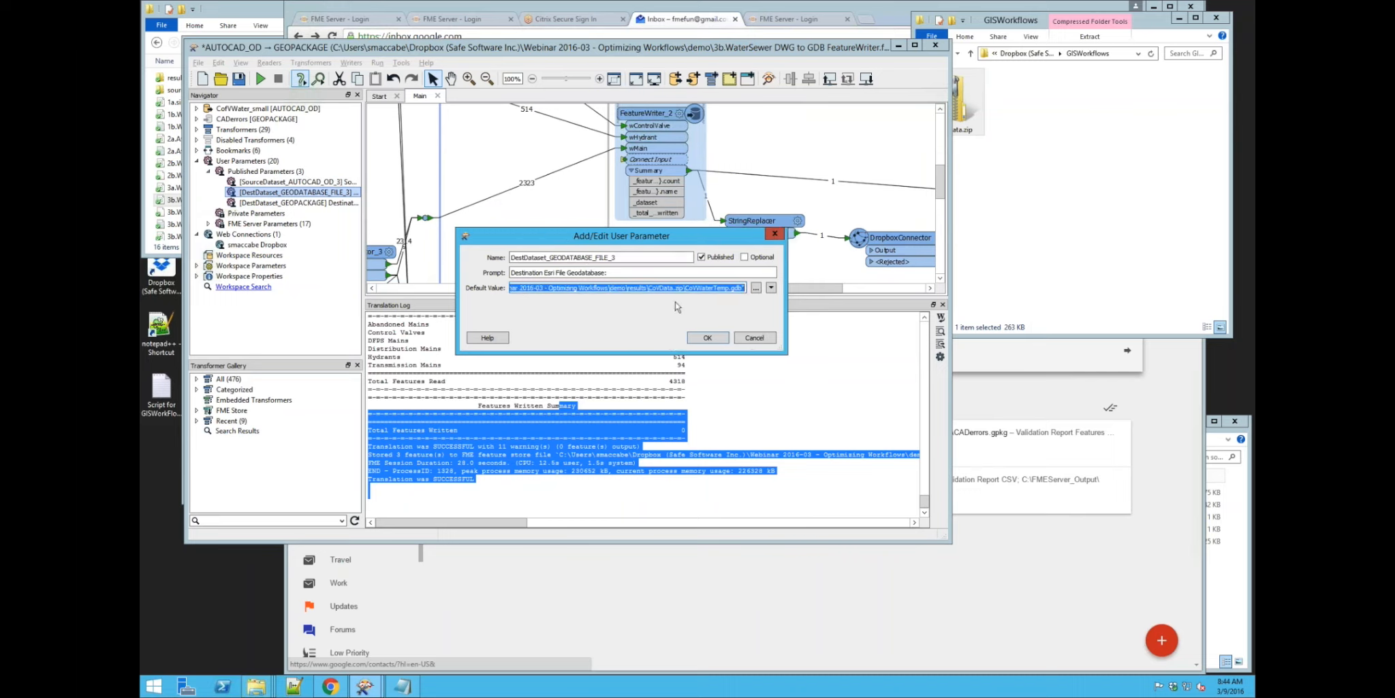
pyautogui.click(562, 288)
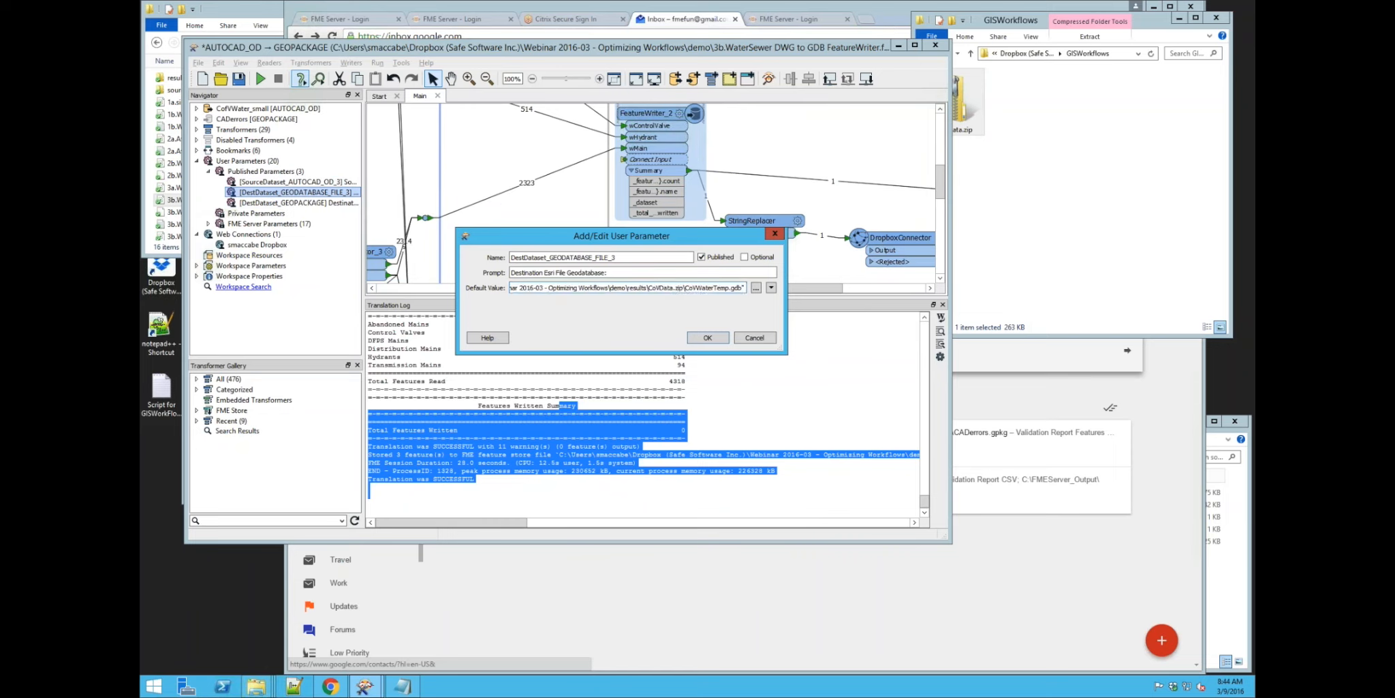
pyautogui.moveTo(648, 287); pyautogui.dragTo(744, 289)
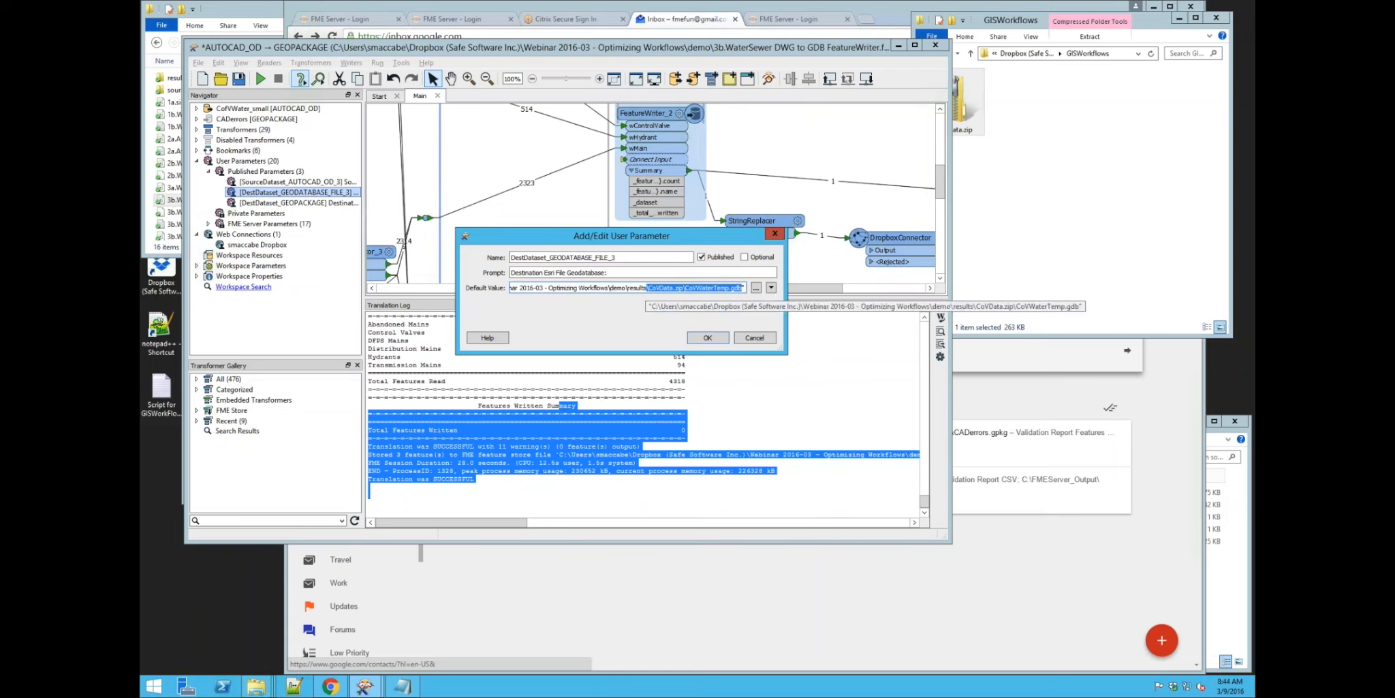
pyautogui.moveTo(873, 398); pyautogui.dragTo(893, 401)
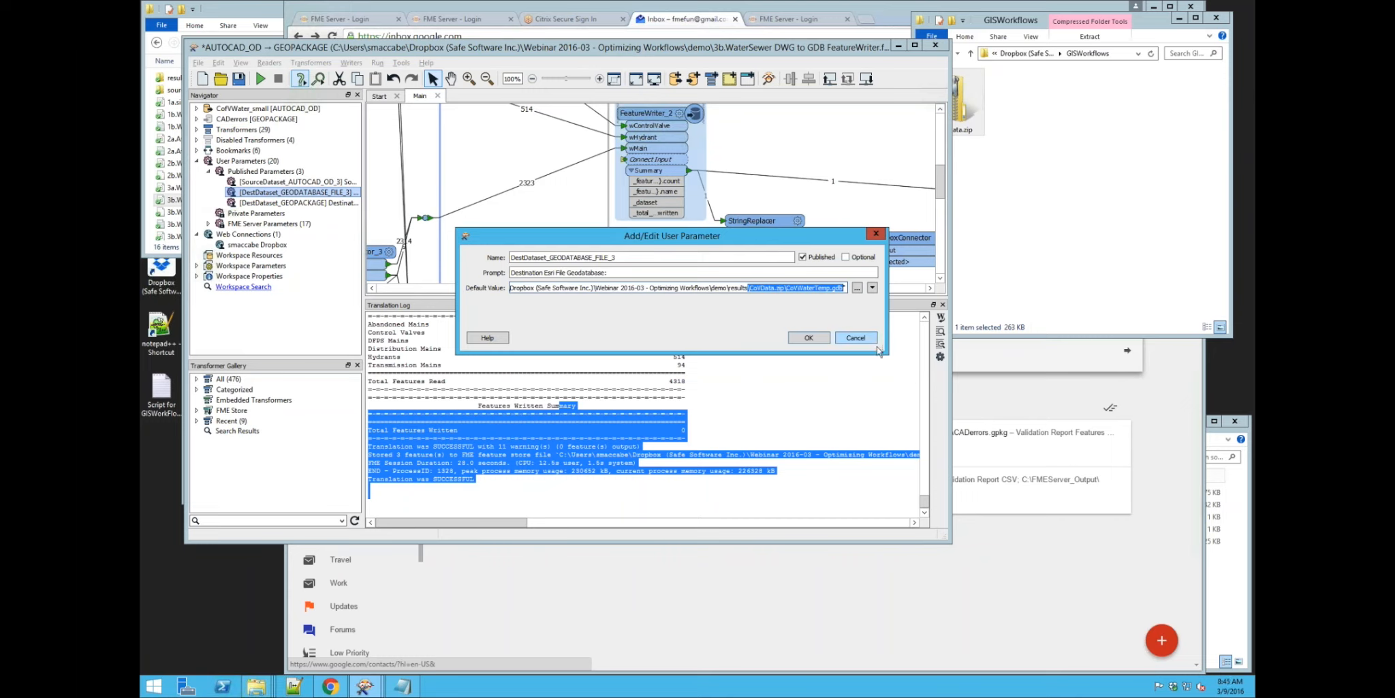
pyautogui.moveTo(887, 353); pyautogui.dragTo(926, 353)
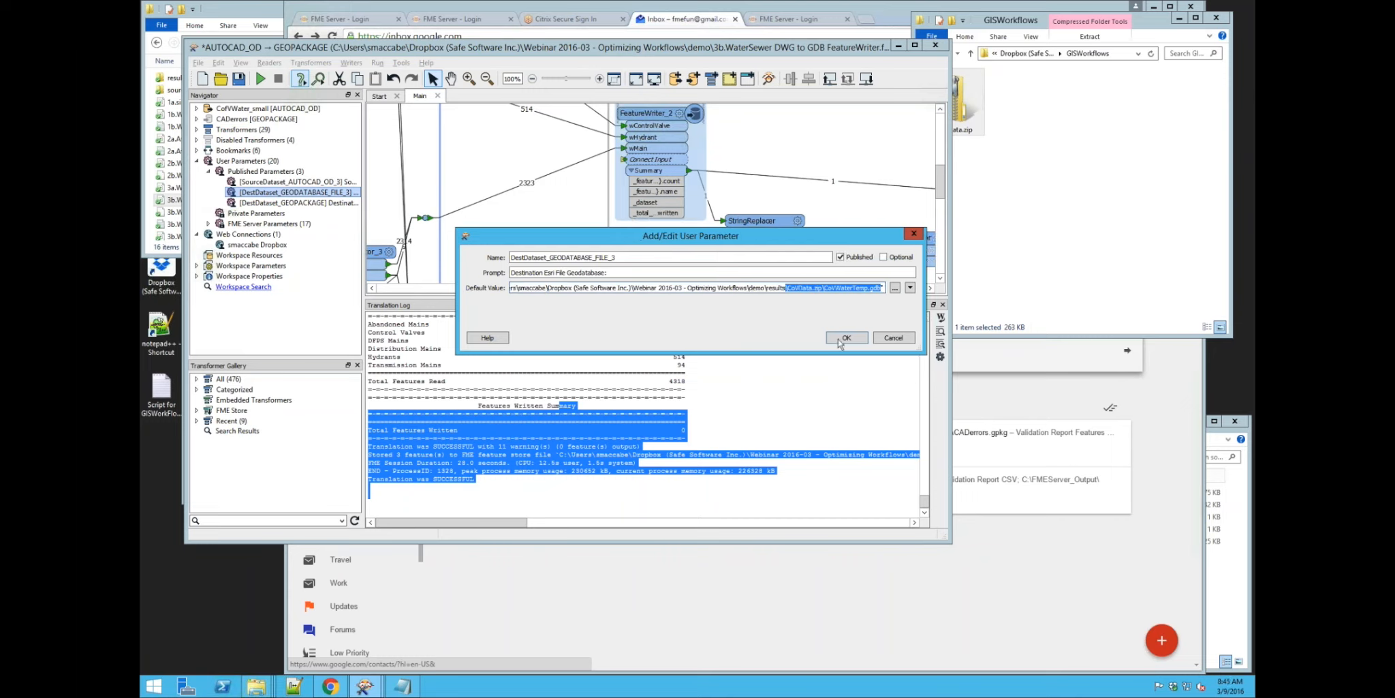
pyautogui.click(844, 338)
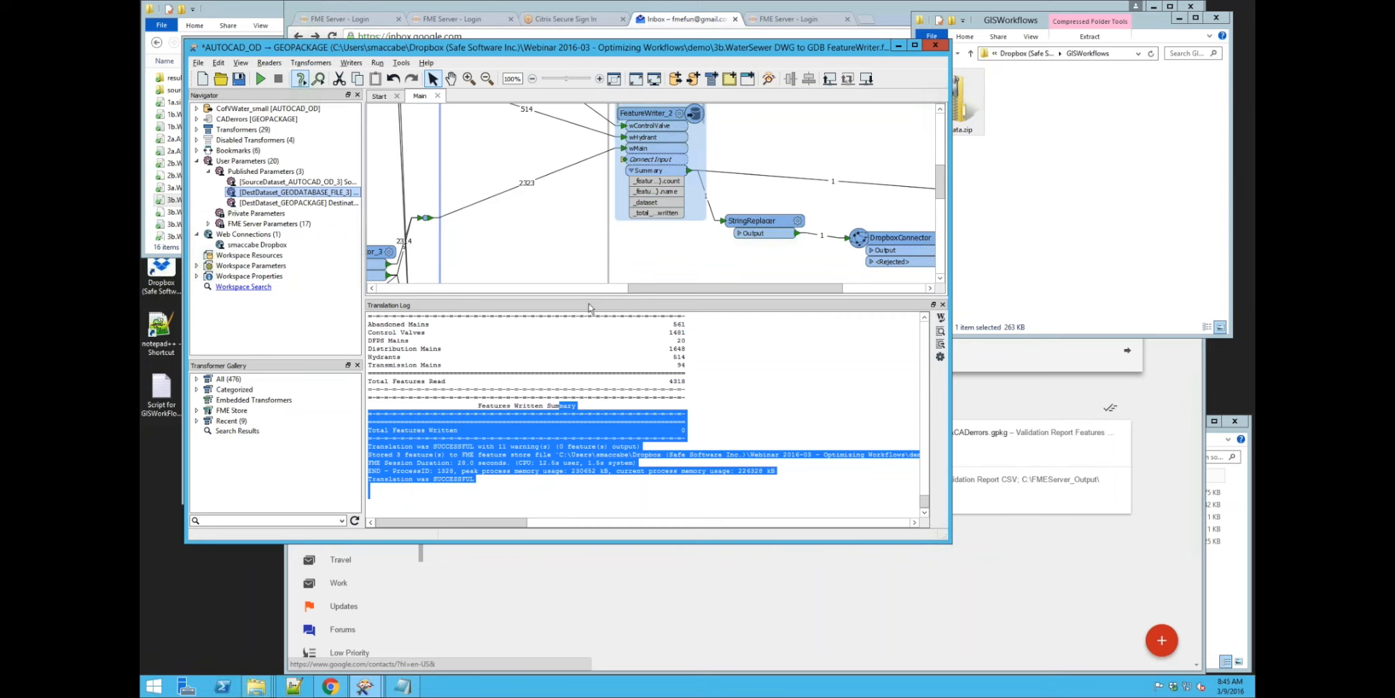
pyautogui.hotkey('alt', 'Tab')
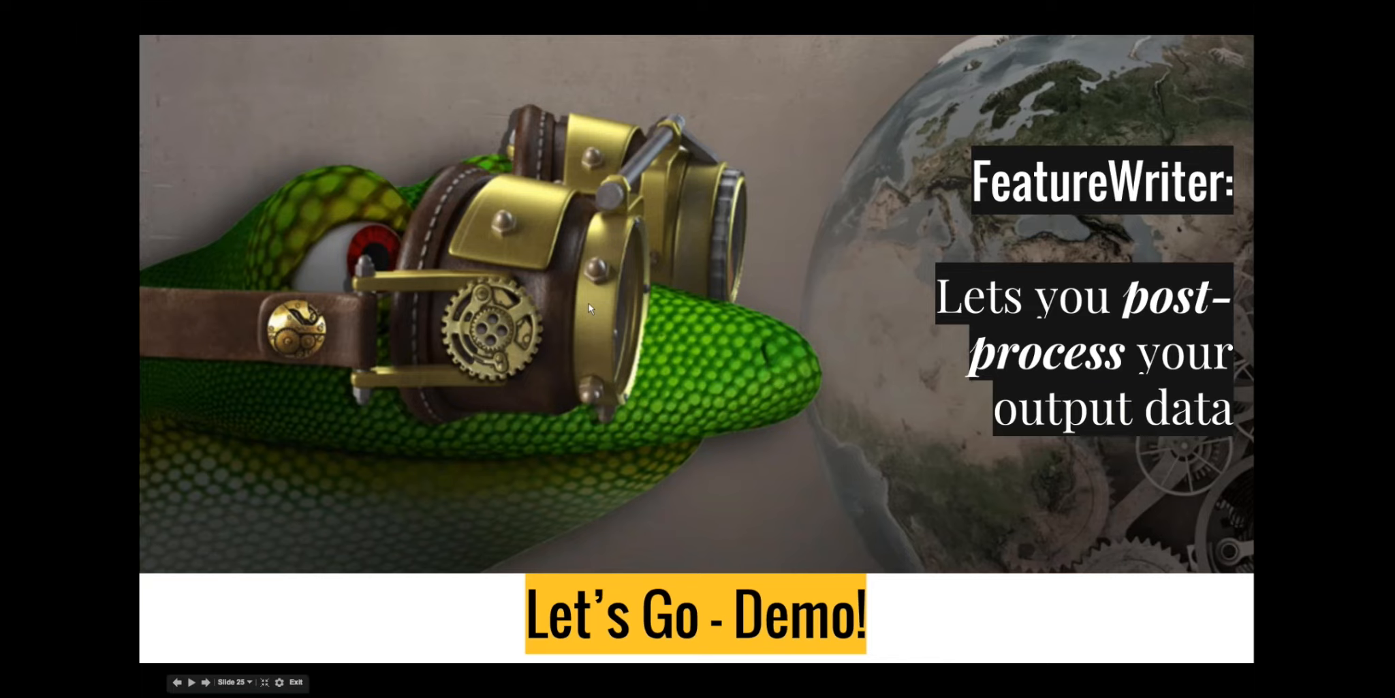
pyautogui.press('Right')
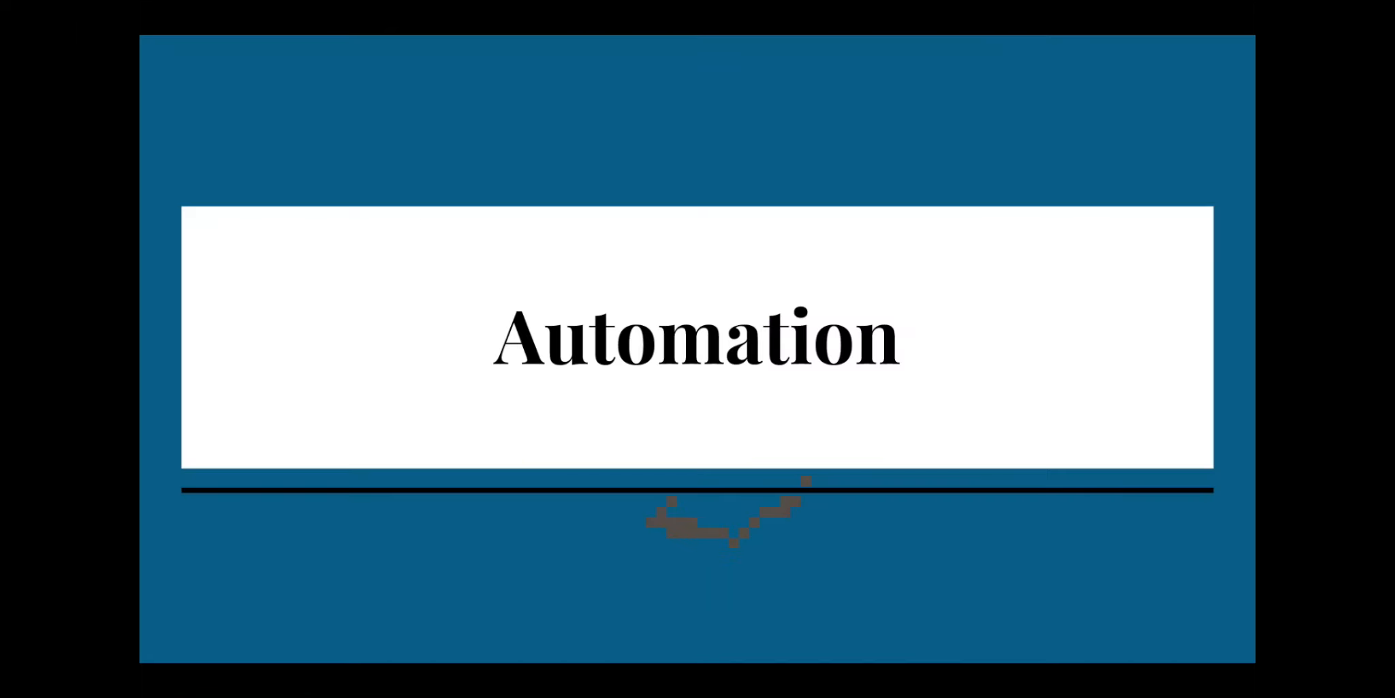
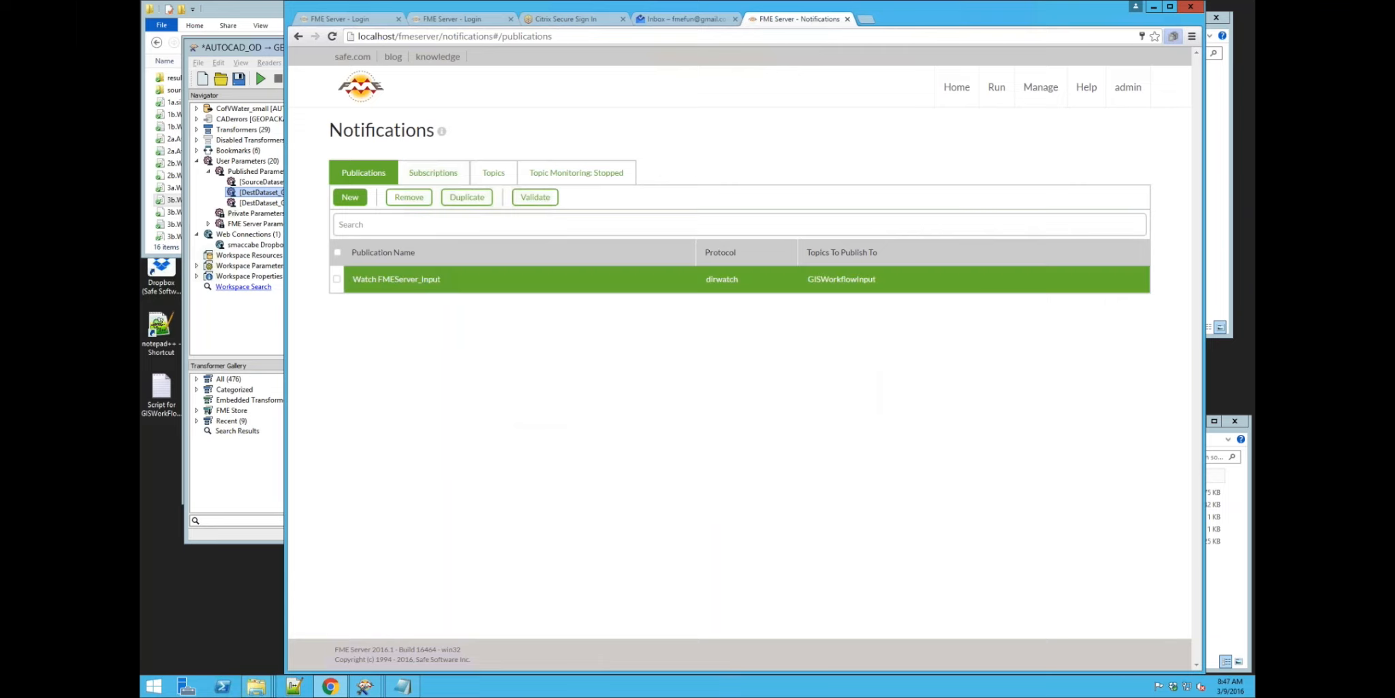
# Review the Watch FMEServer_Input publication's topic, watched directory and filter settings, and leave the editor without changes
pyautogui.click(396, 279)
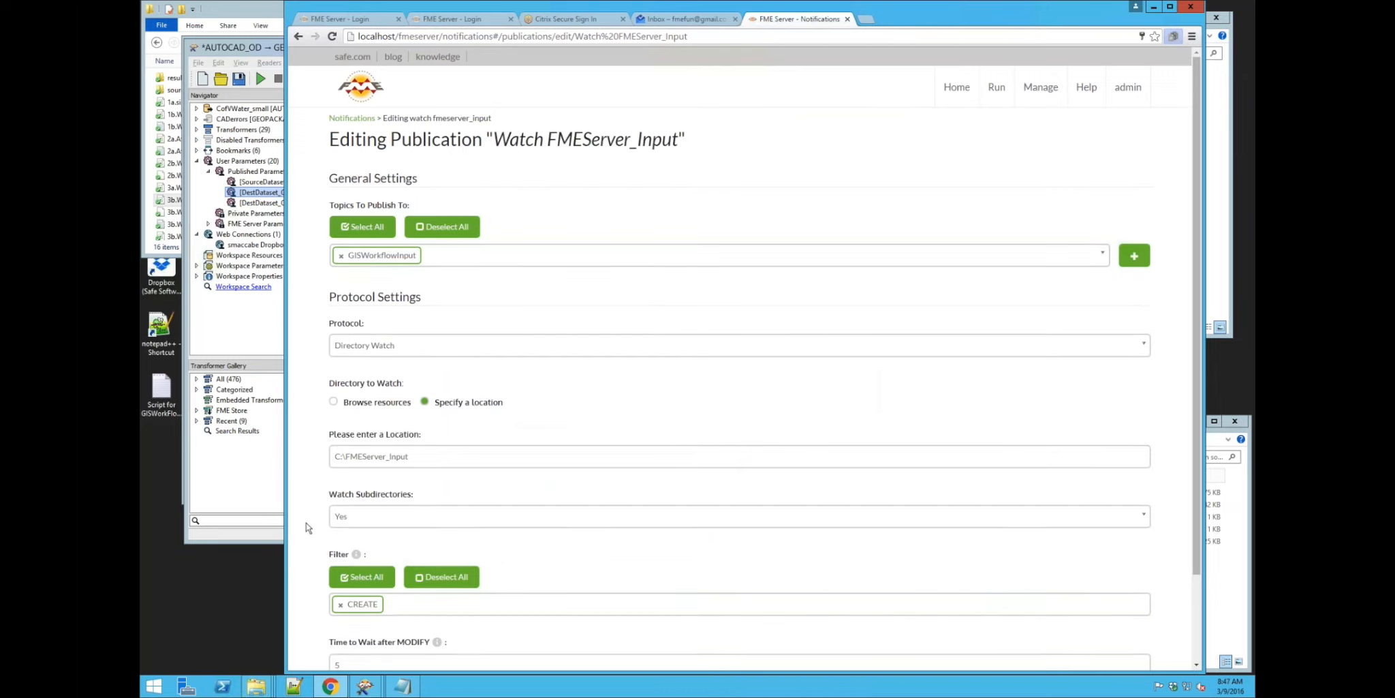
pyautogui.scroll(-3, 308, 527)
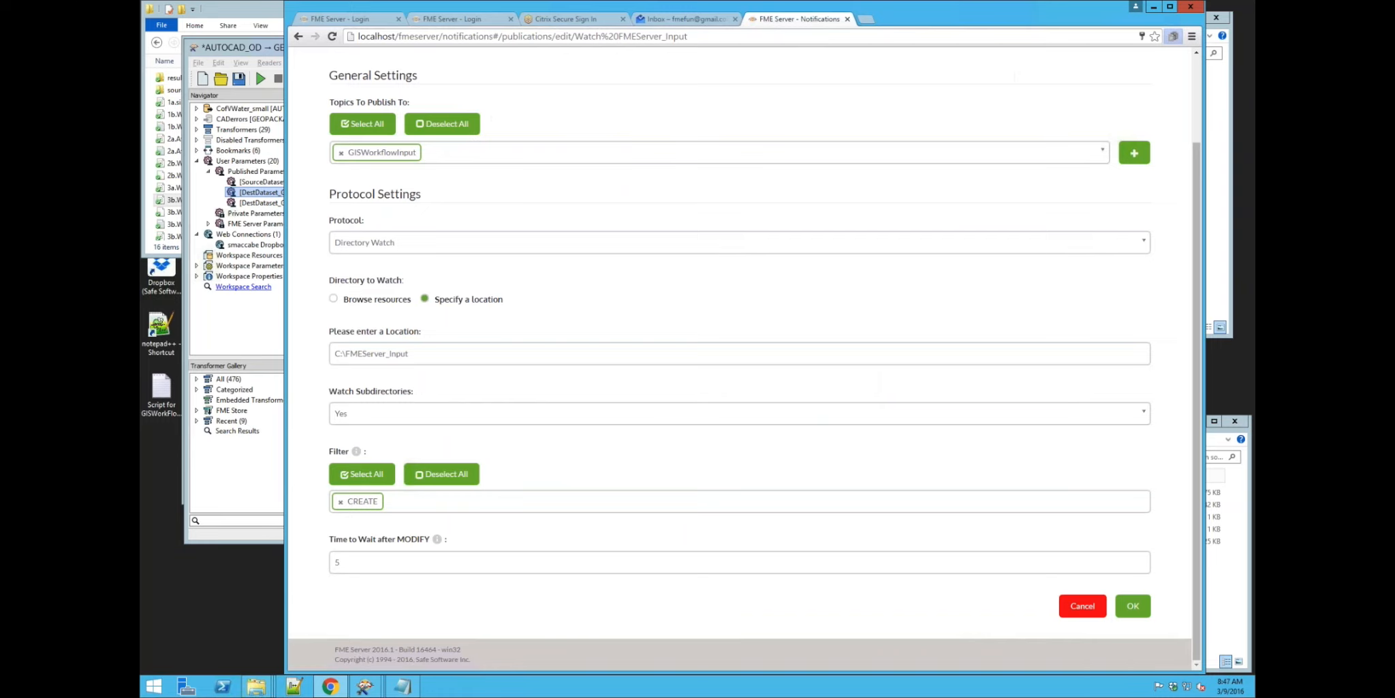
pyautogui.click(1082, 607)
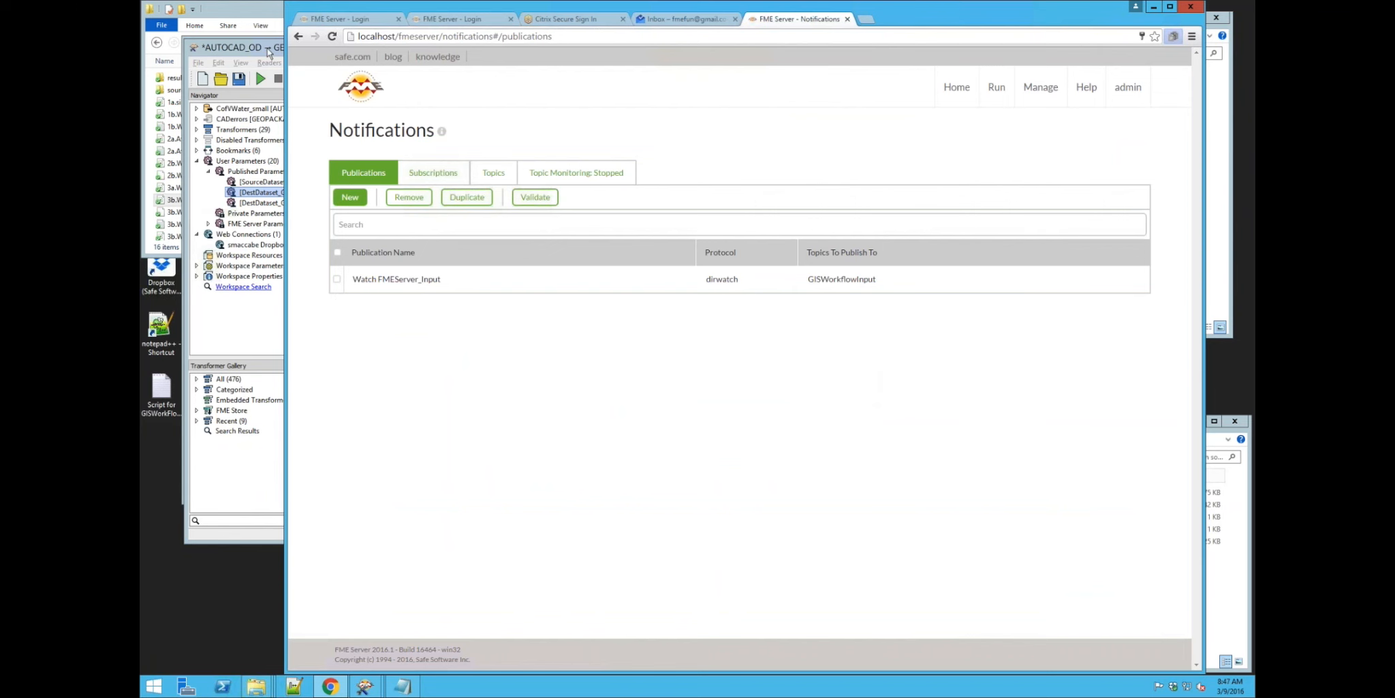
# Switch to FME Workbench, close the 3b.WaterSewer DWG to GDB FeatureWriter workspace, and bring its FeatureWriter_Publish version to the front
pyautogui.click(366, 686)
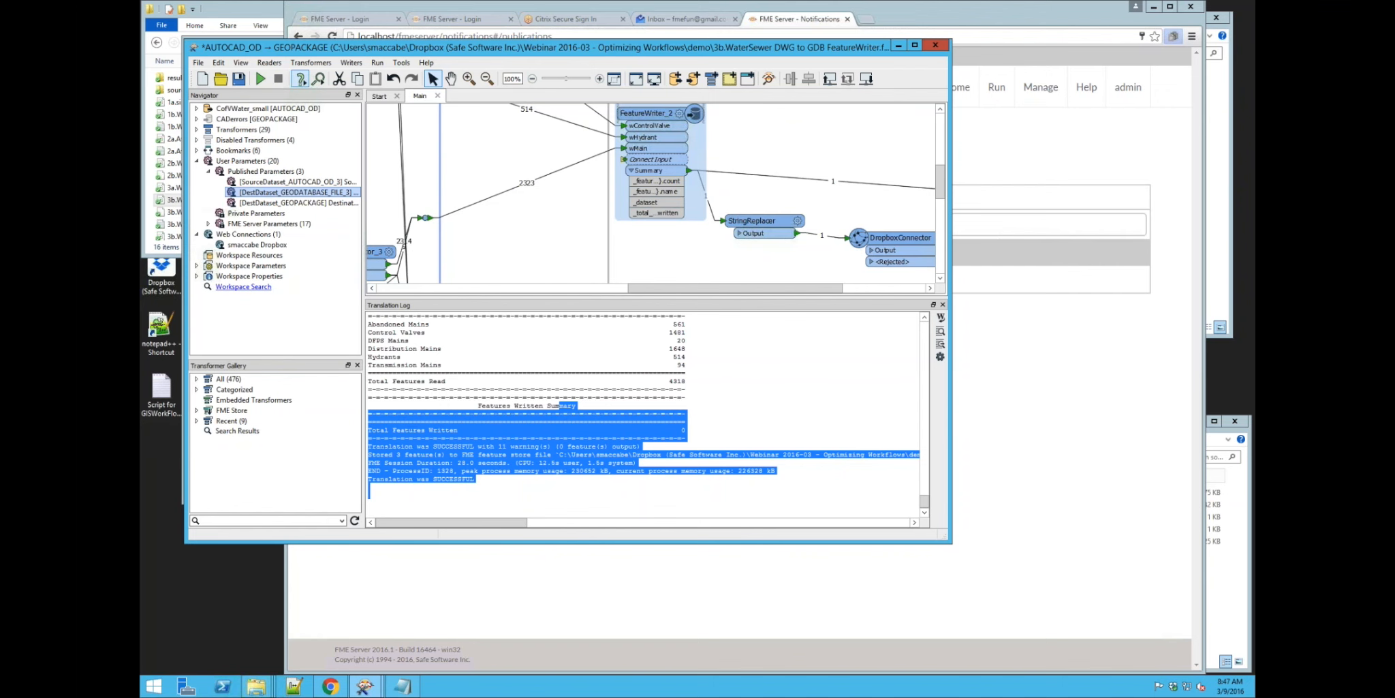
pyautogui.click(916, 45)
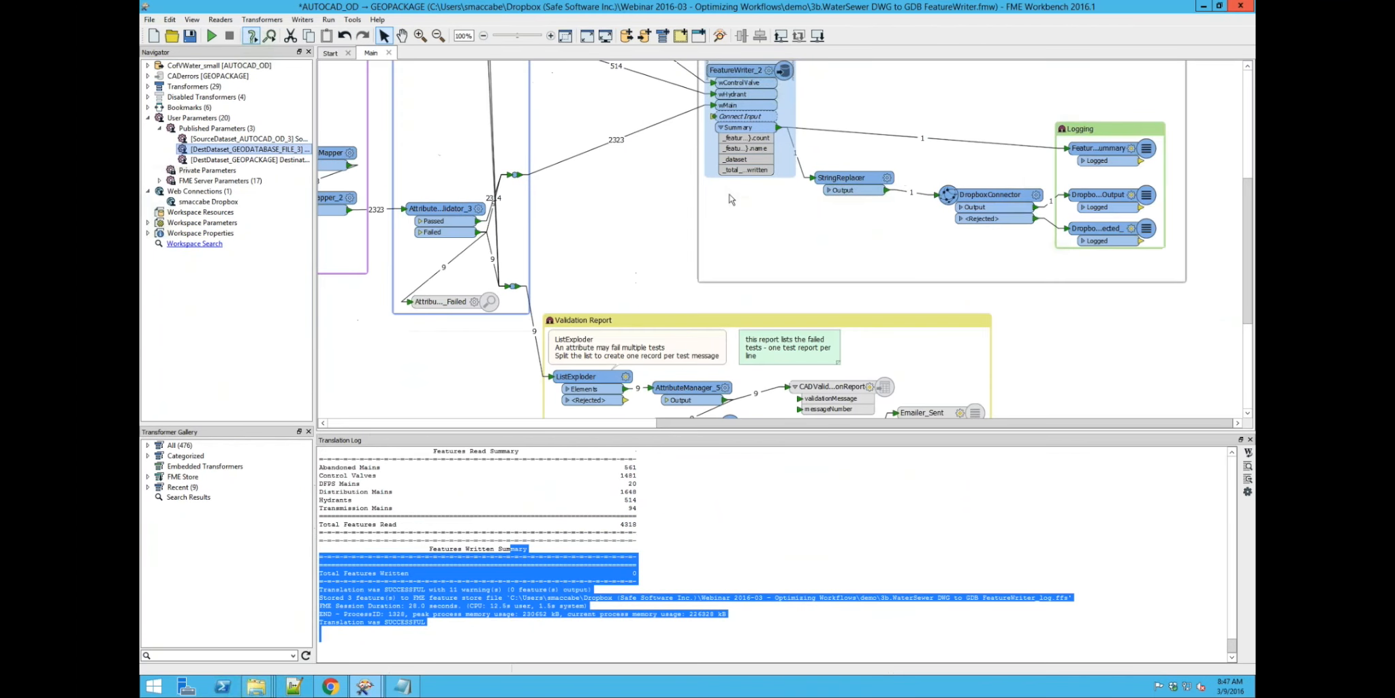
pyautogui.click(770, 361)
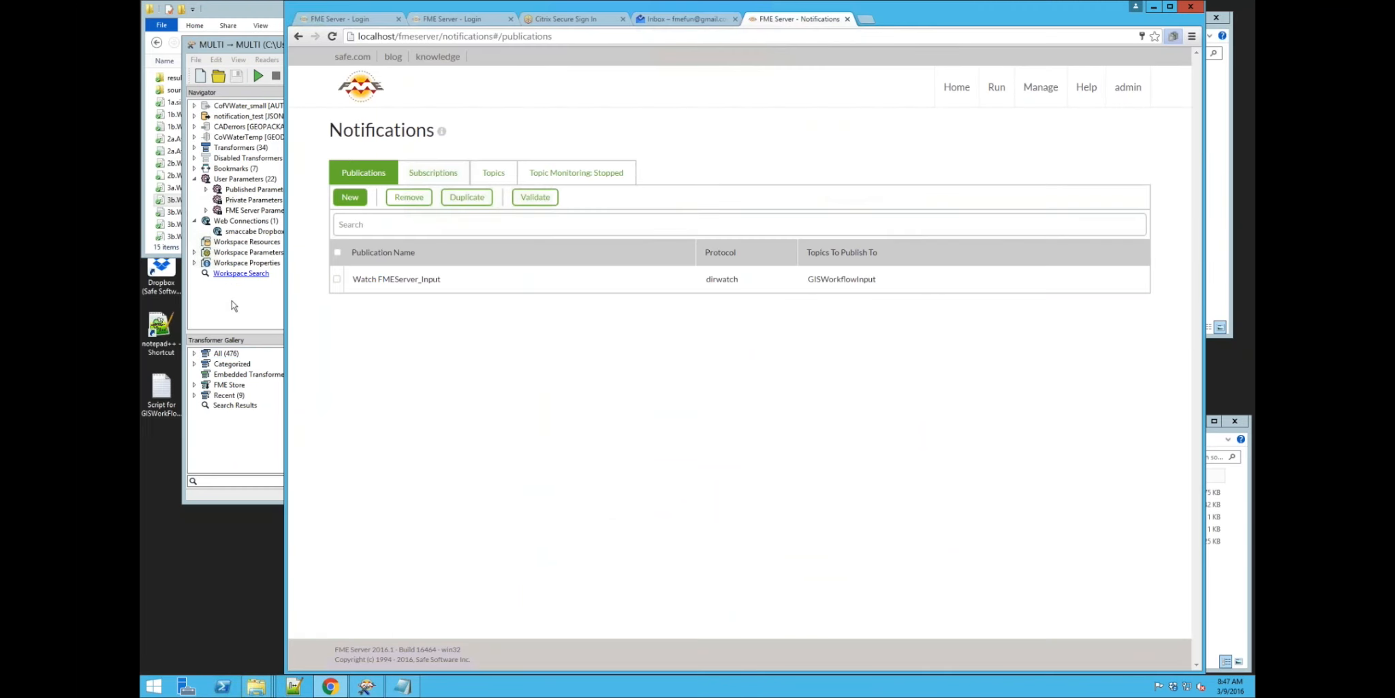
pyautogui.click(234, 306)
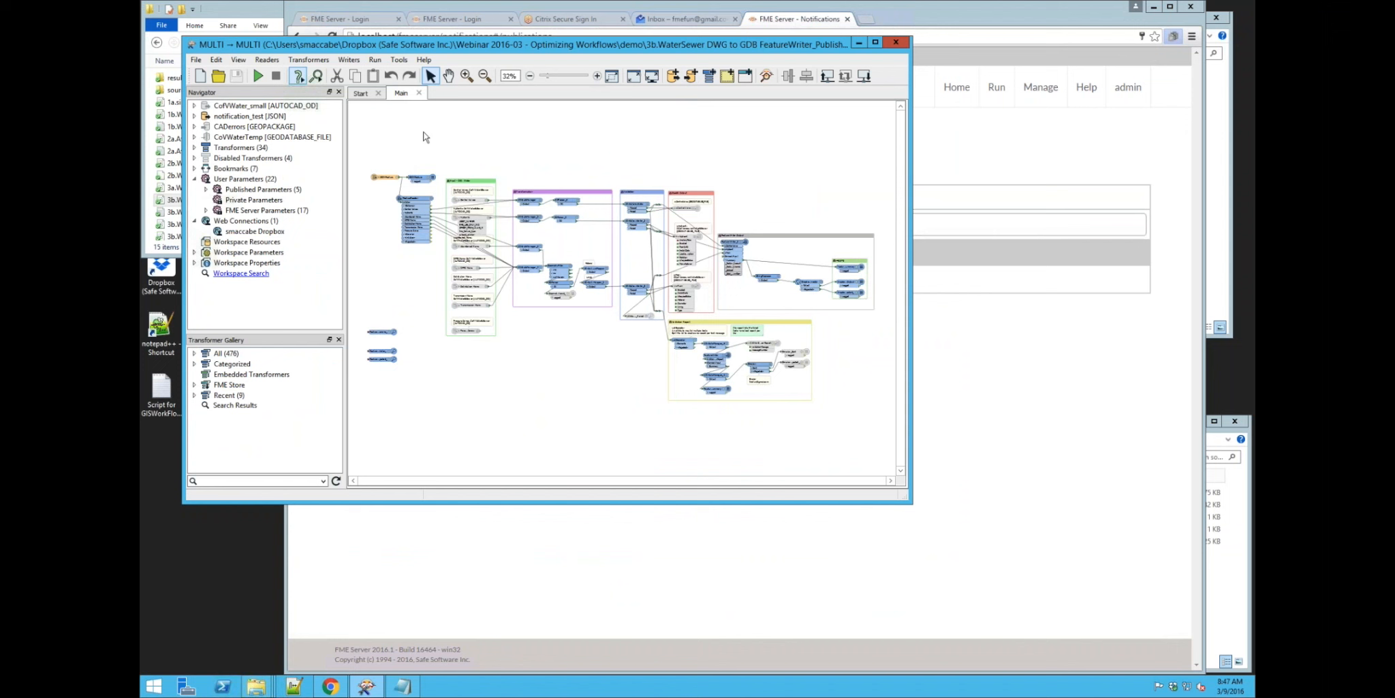
# Examine the start of the publish workspace, from the JSONFeature reader and FeatureReader to the Input - CAD Water and Transformation bookmarks
pyautogui.moveTo(467, 480); pyautogui.dragTo(387, 479)
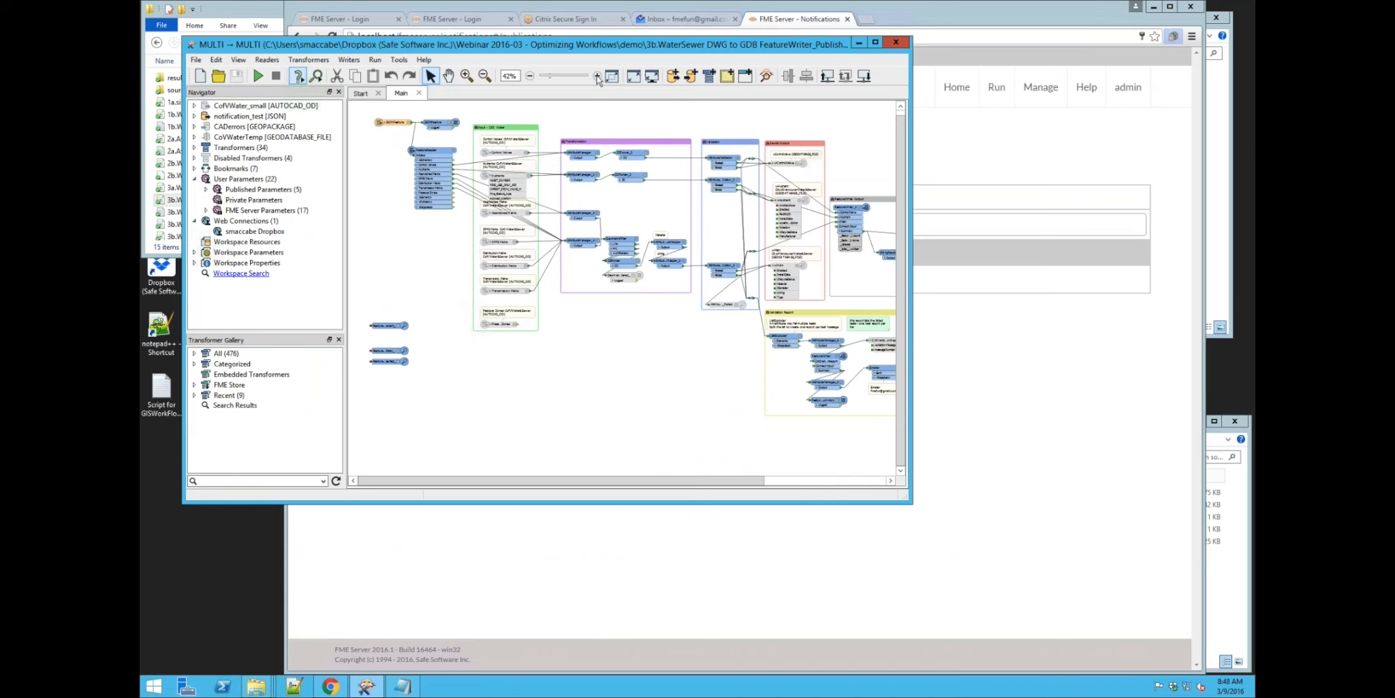
pyautogui.click(597, 77)
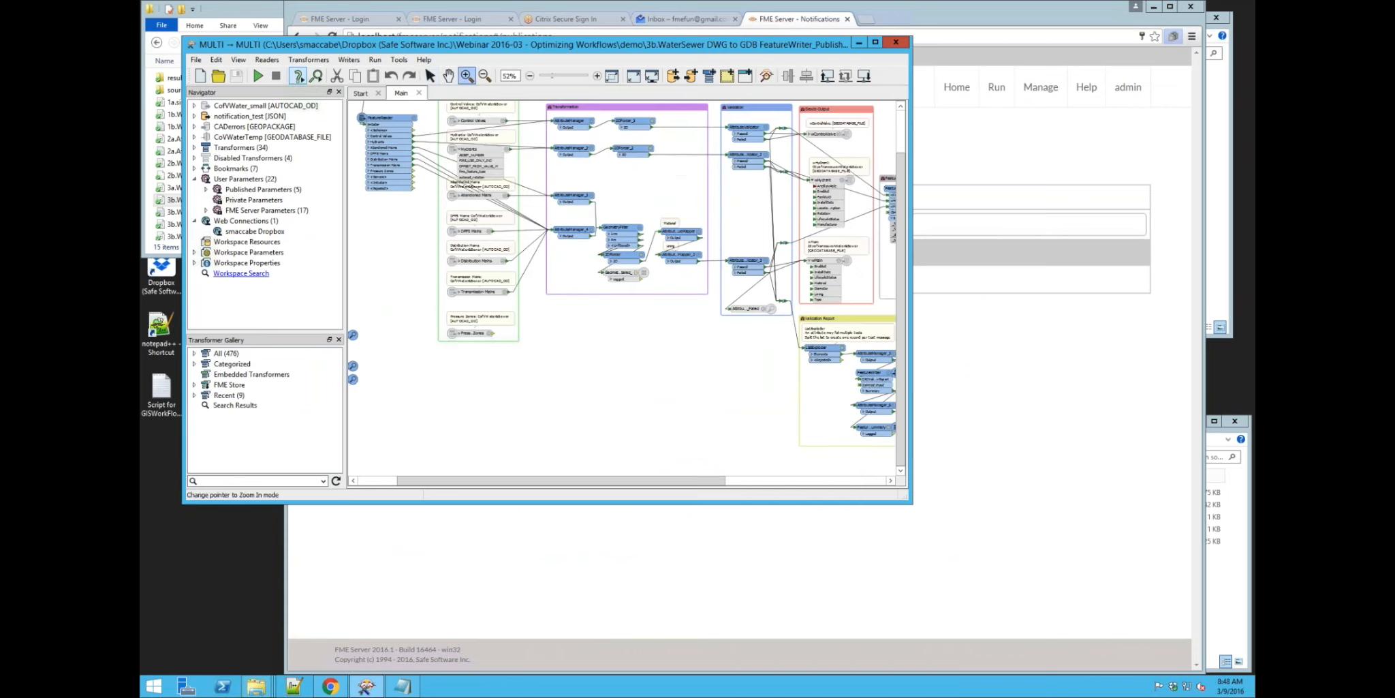
pyautogui.scroll(1, 622, 286)
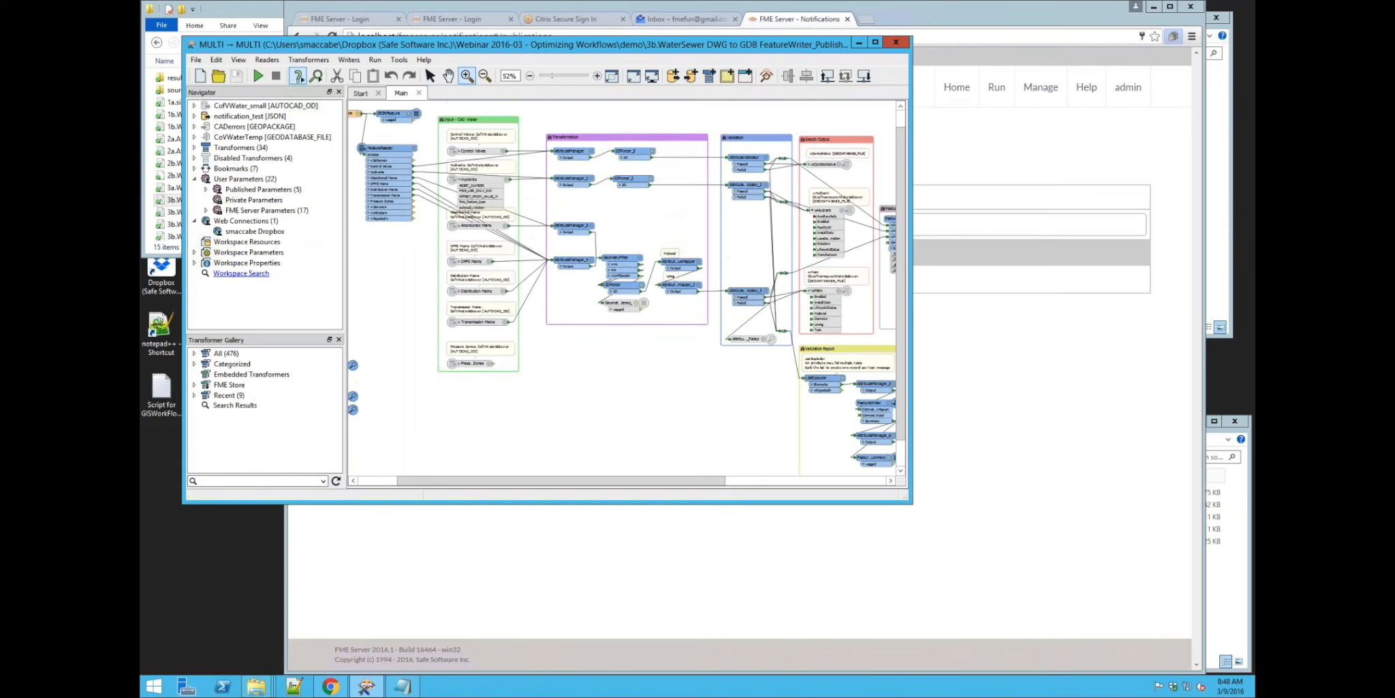
pyautogui.scroll(1, 498, 277)
pyautogui.hscroll(-2, 497, 277)
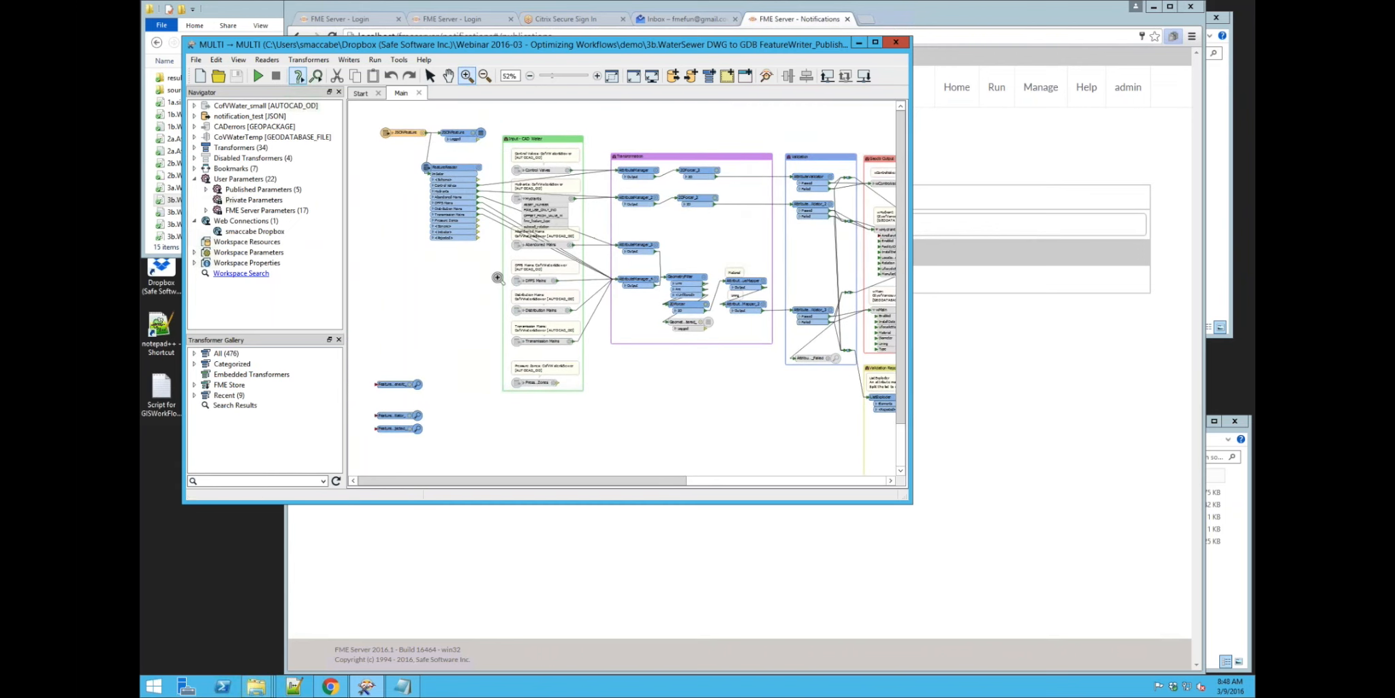
pyautogui.moveTo(359, 112); pyautogui.dragTo(368, 151)
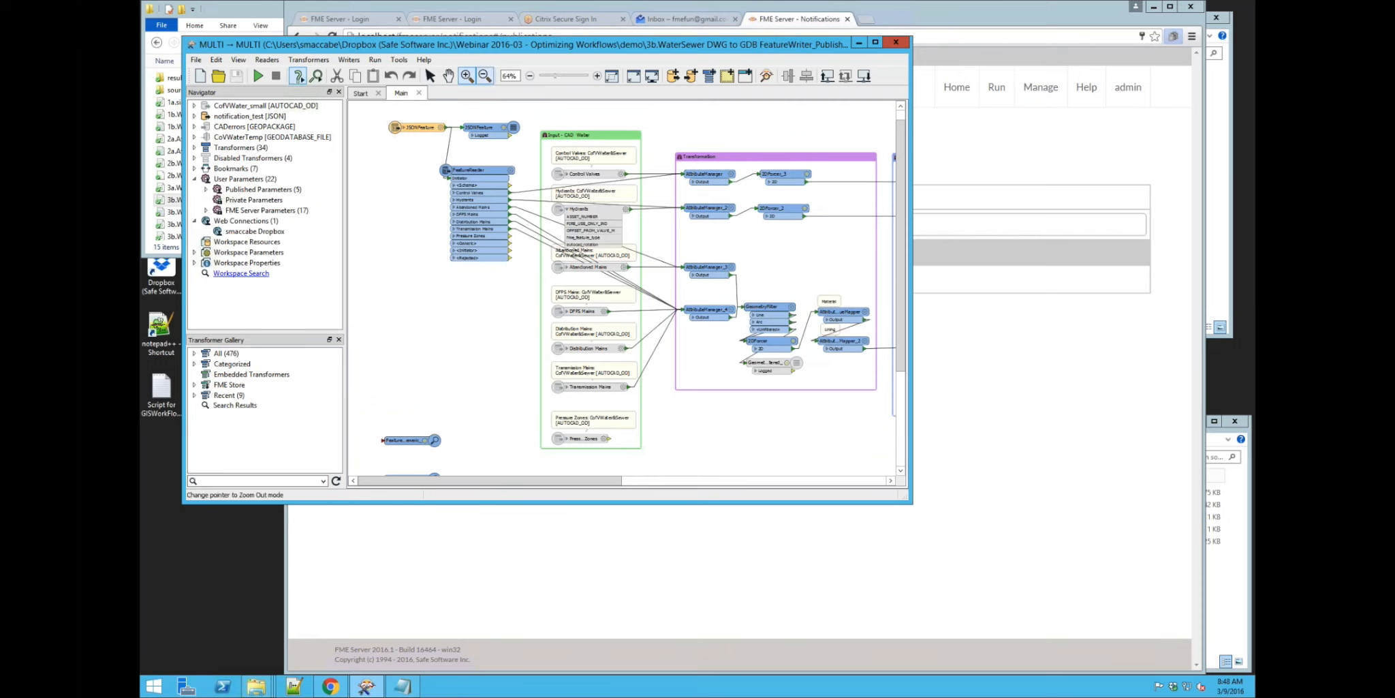
pyautogui.moveTo(362, 106); pyautogui.dragTo(531, 218)
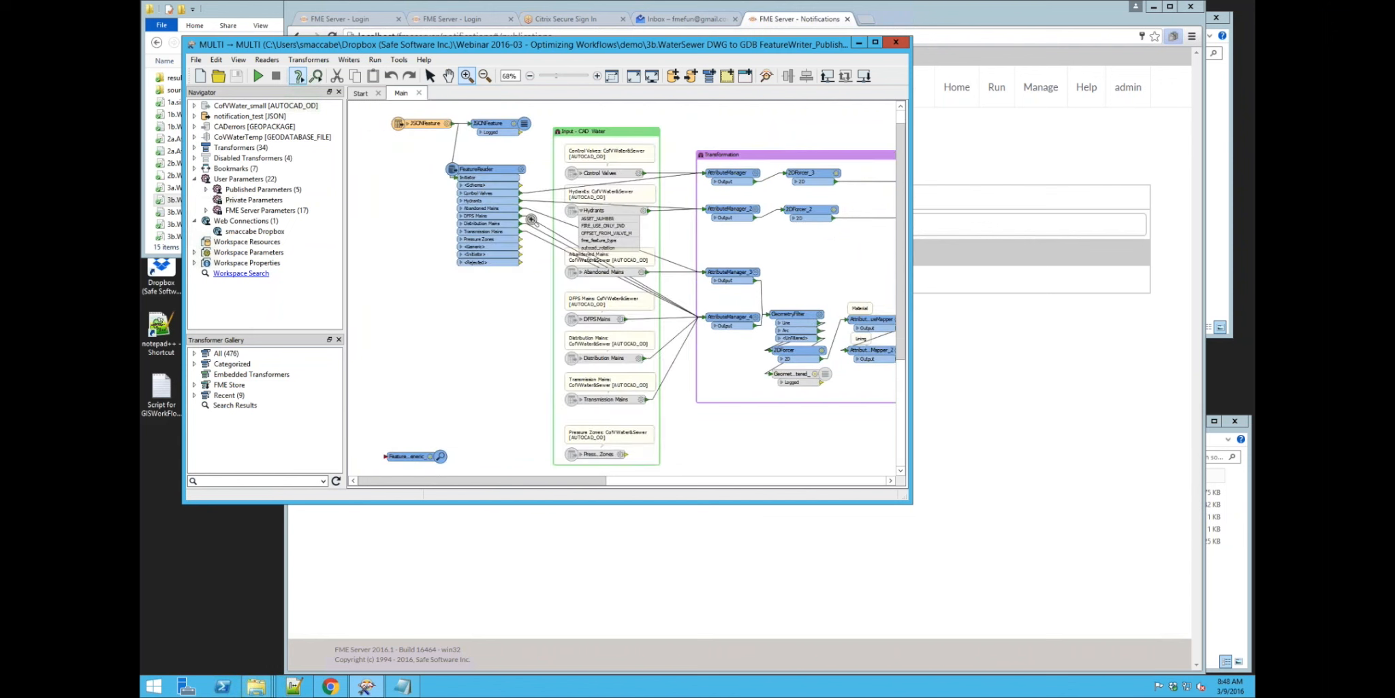
pyautogui.click(531, 219)
pyautogui.click(528, 217)
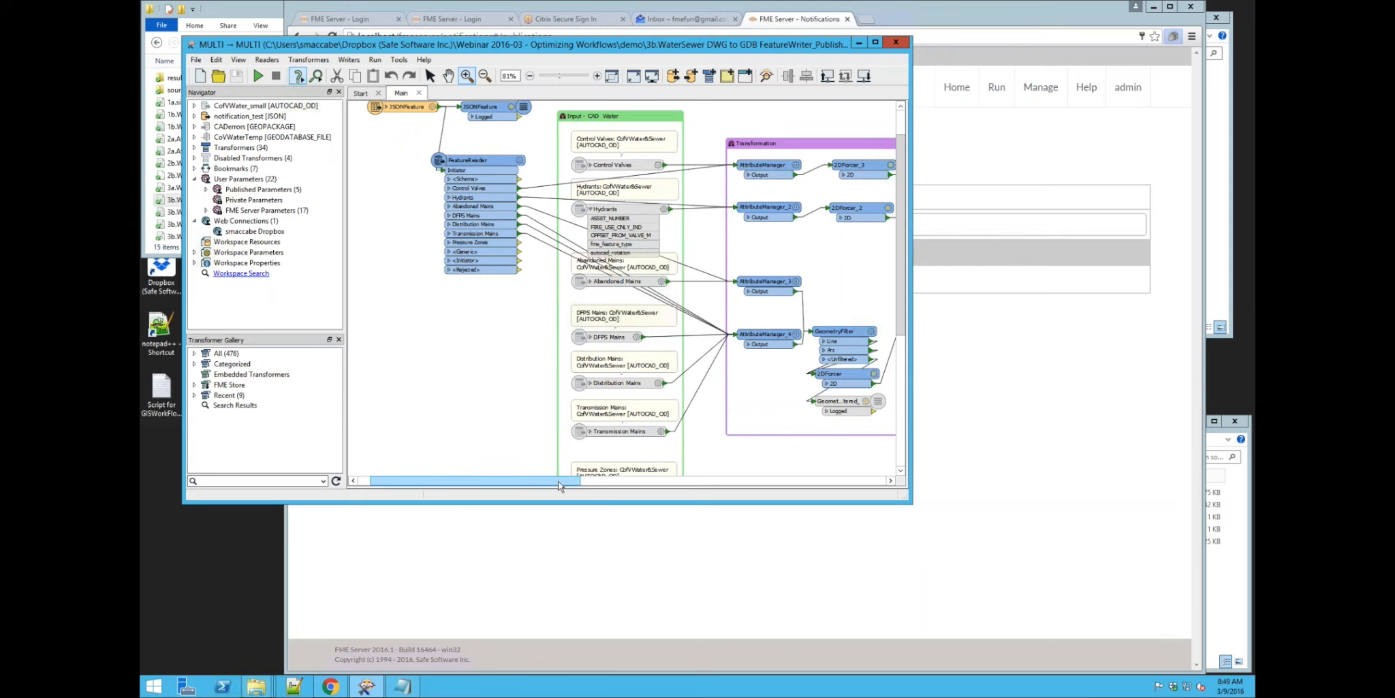
# Inspect the FeatureReader's format, dirwatch_publisher_path dataset and feature types to read, cancel the unresolved parameters, and undo the output port change
pyautogui.moveTo(560, 486); pyautogui.dragTo(594, 480)
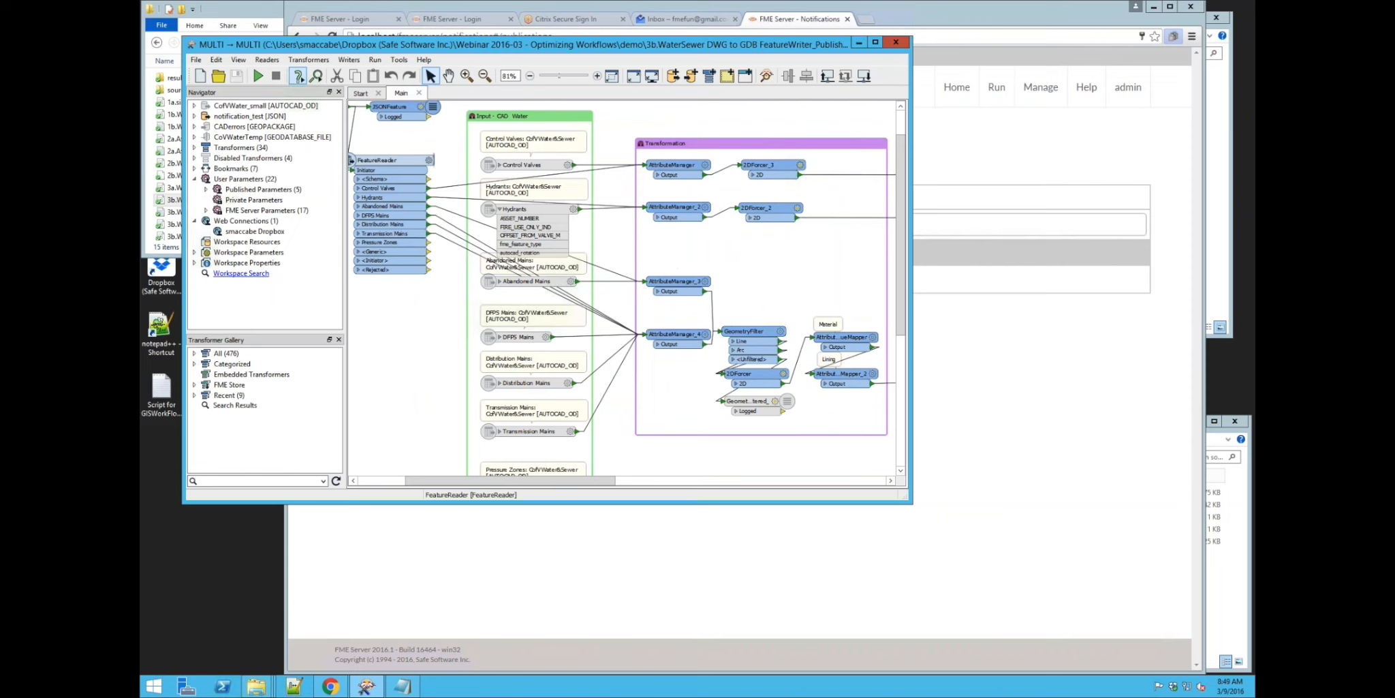
pyautogui.click(392, 160)
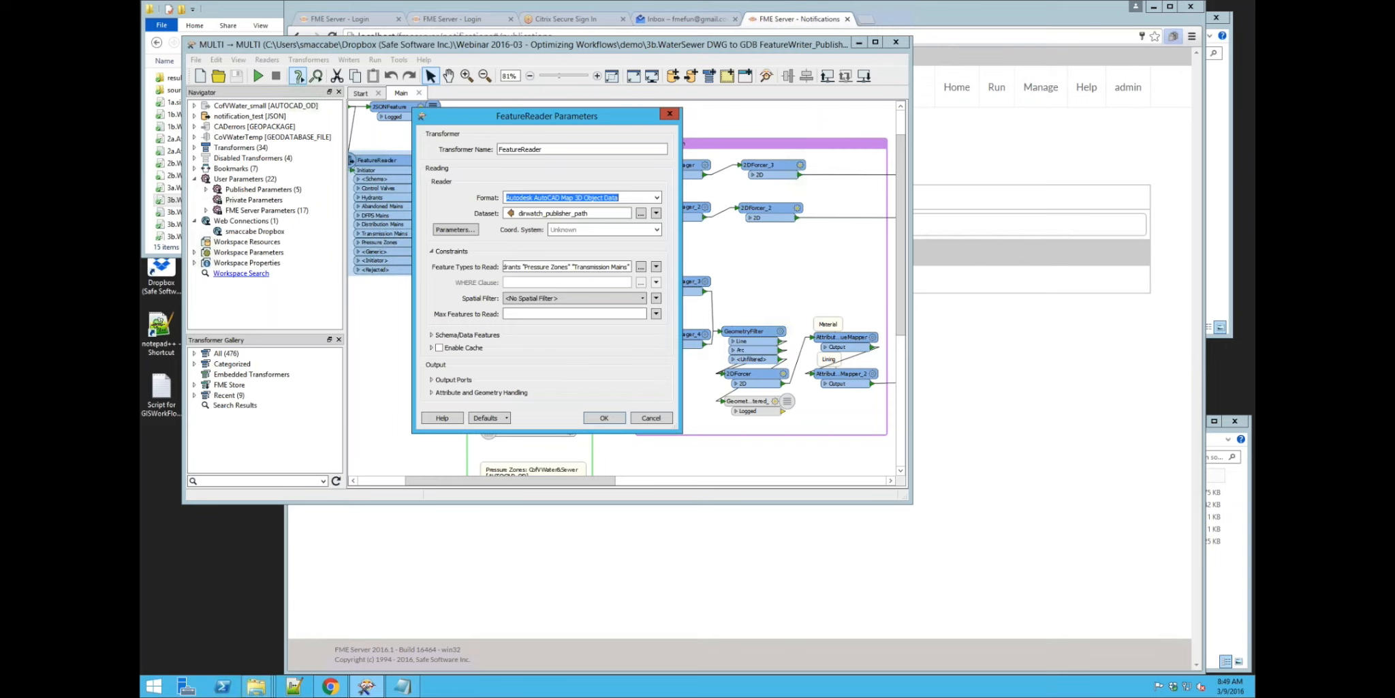
pyautogui.moveTo(681, 269); pyautogui.dragTo(877, 269)
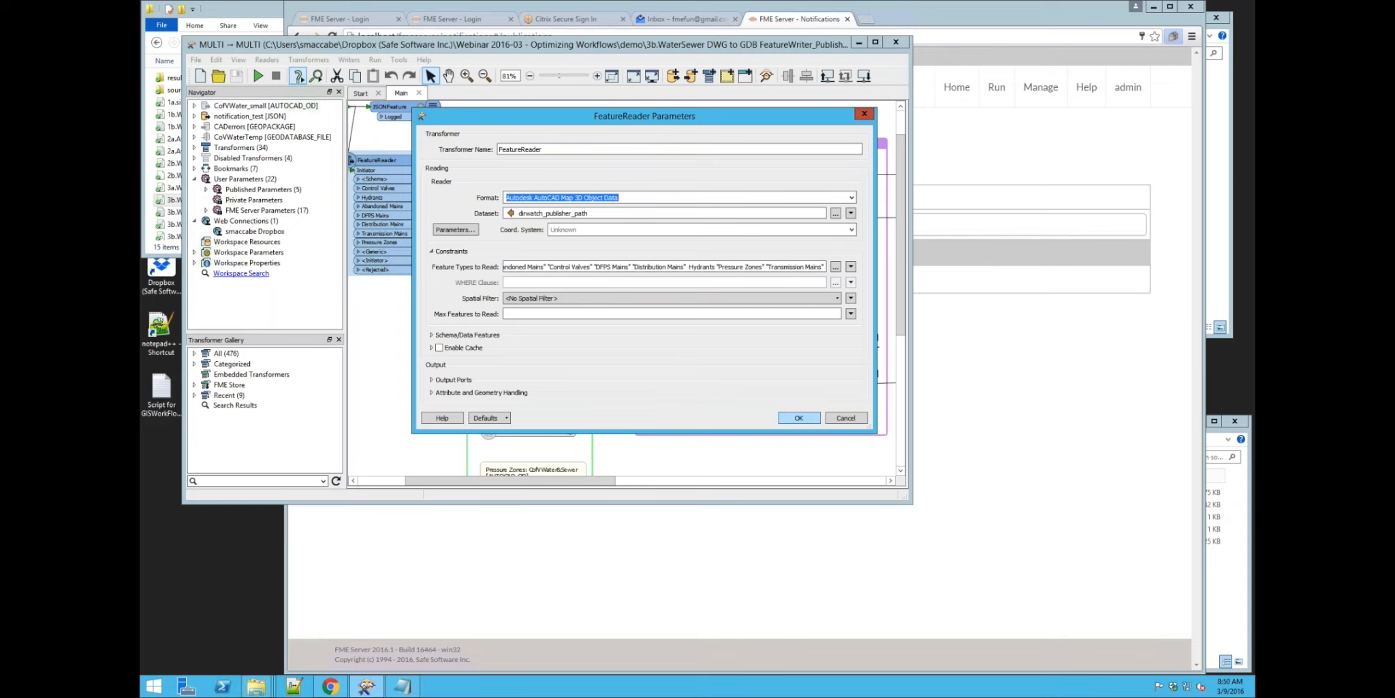
pyautogui.click(798, 418)
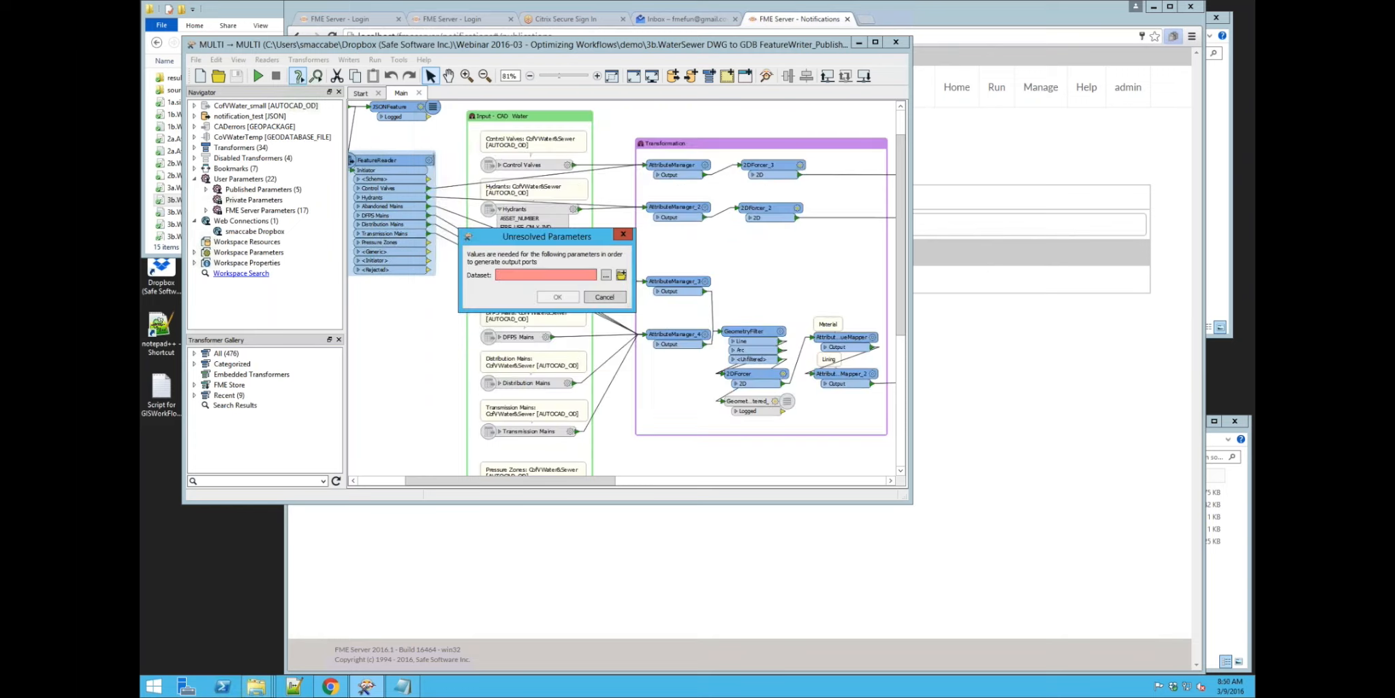
pyautogui.click(604, 298)
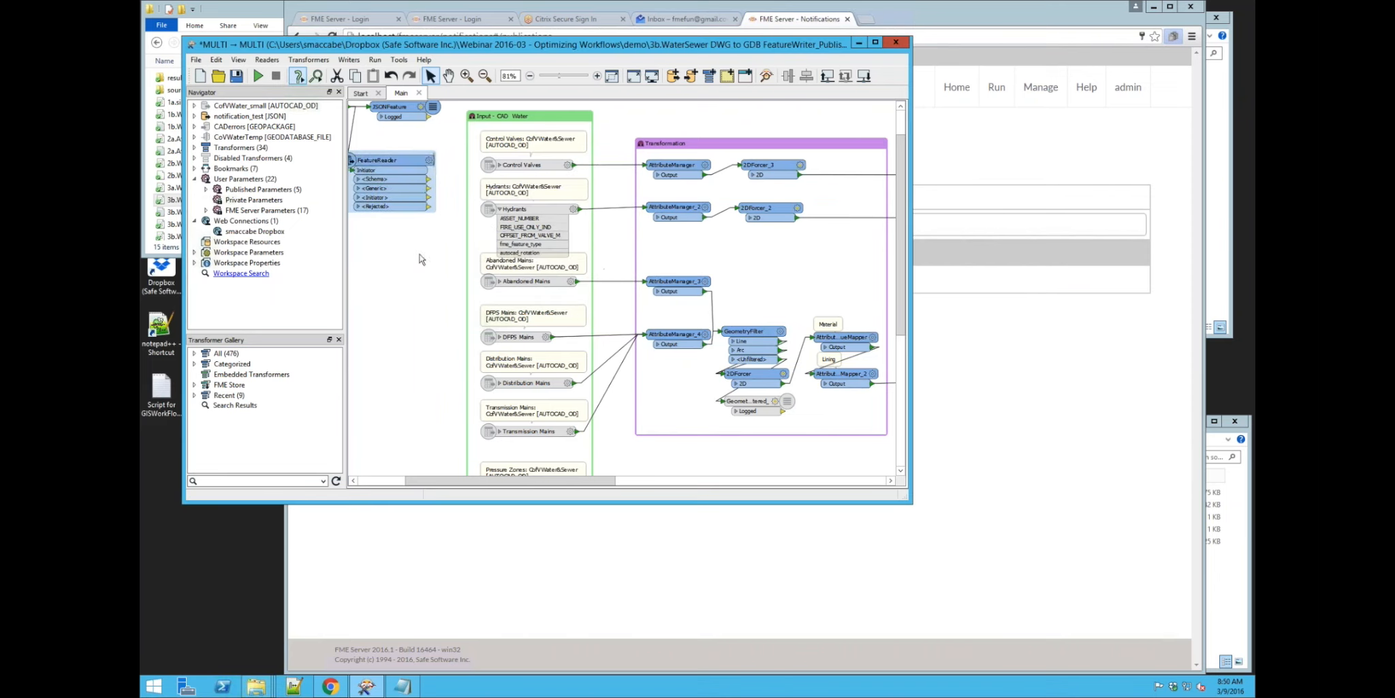
pyautogui.hotkey('ctrl', 'z')
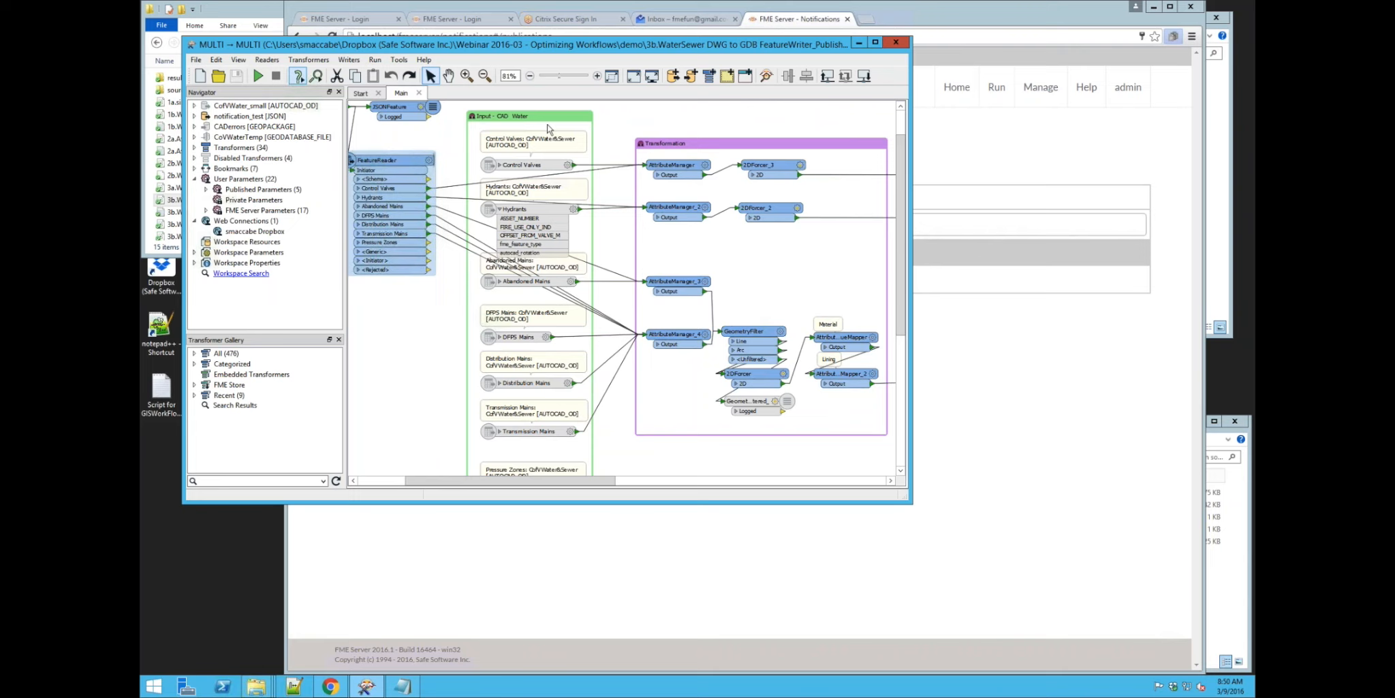
# Delete all objects in the Input - CAD Water bookmark along with their reader, and undo the deletion
pyautogui.click(548, 128)
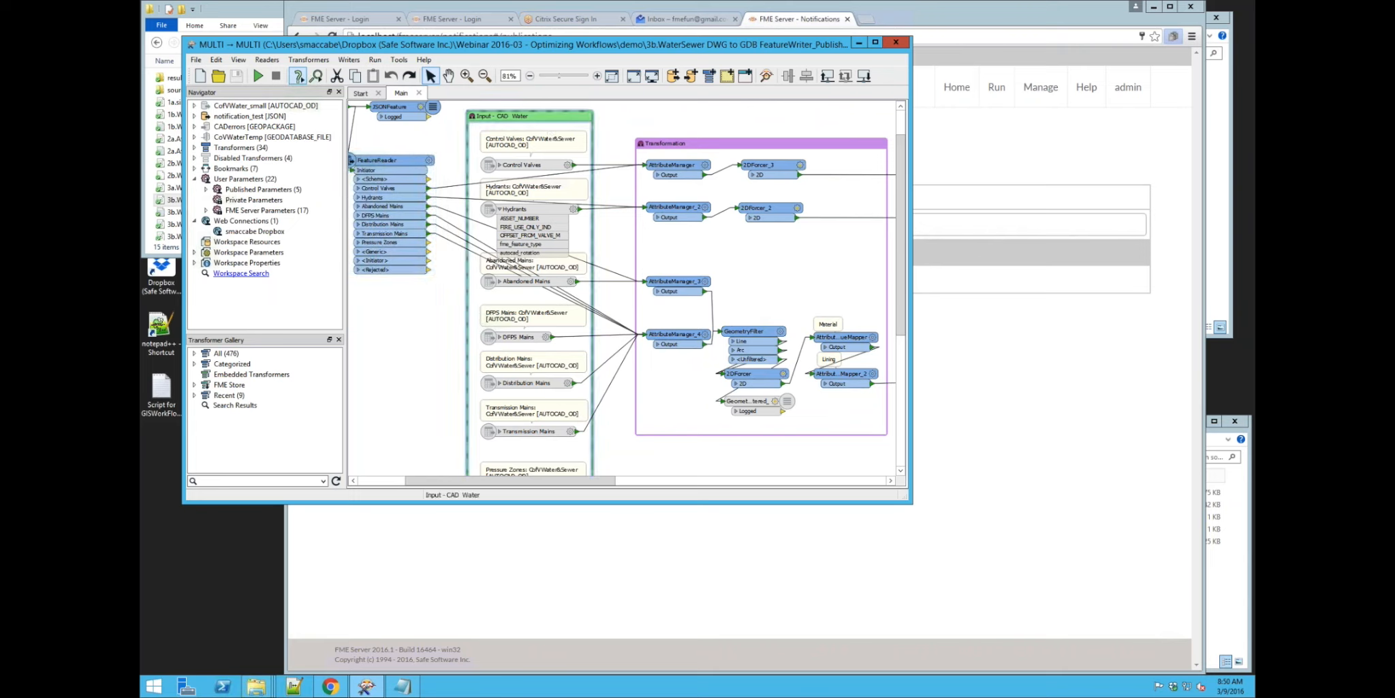
pyautogui.rightClick(551, 120)
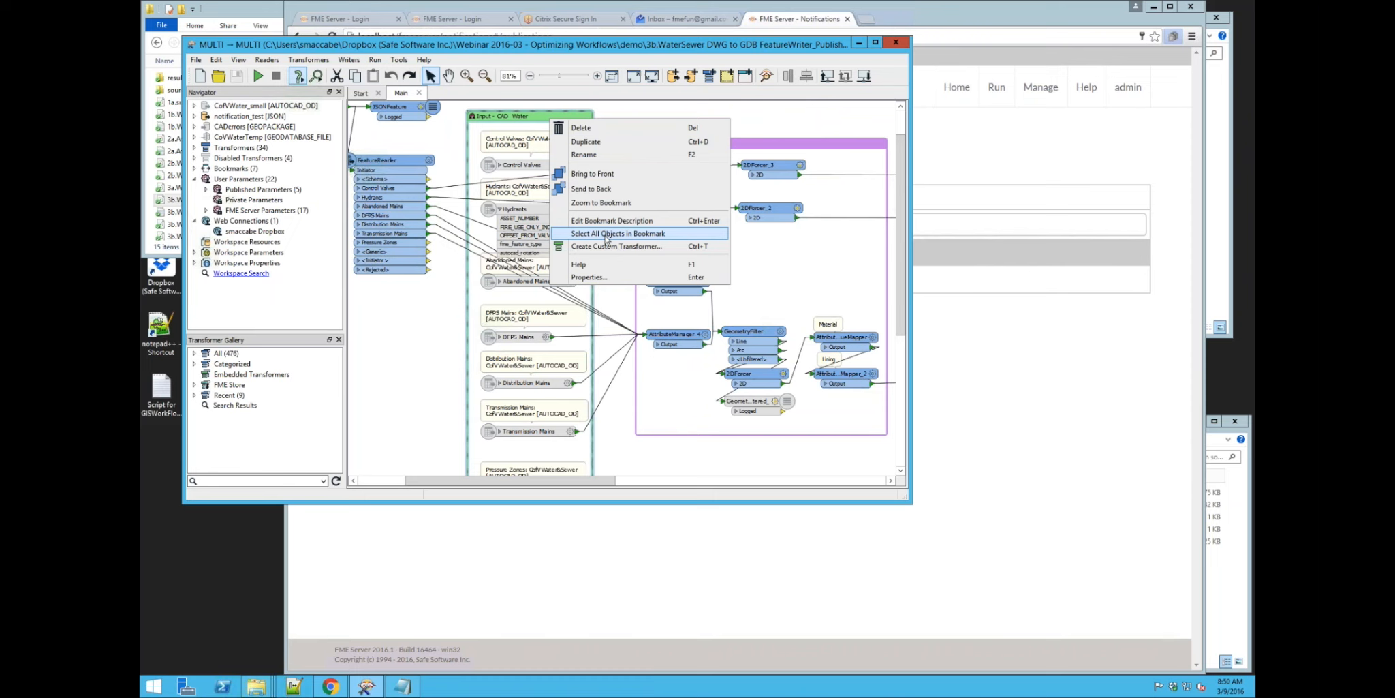
pyautogui.click(605, 234)
pyautogui.press('Delete')
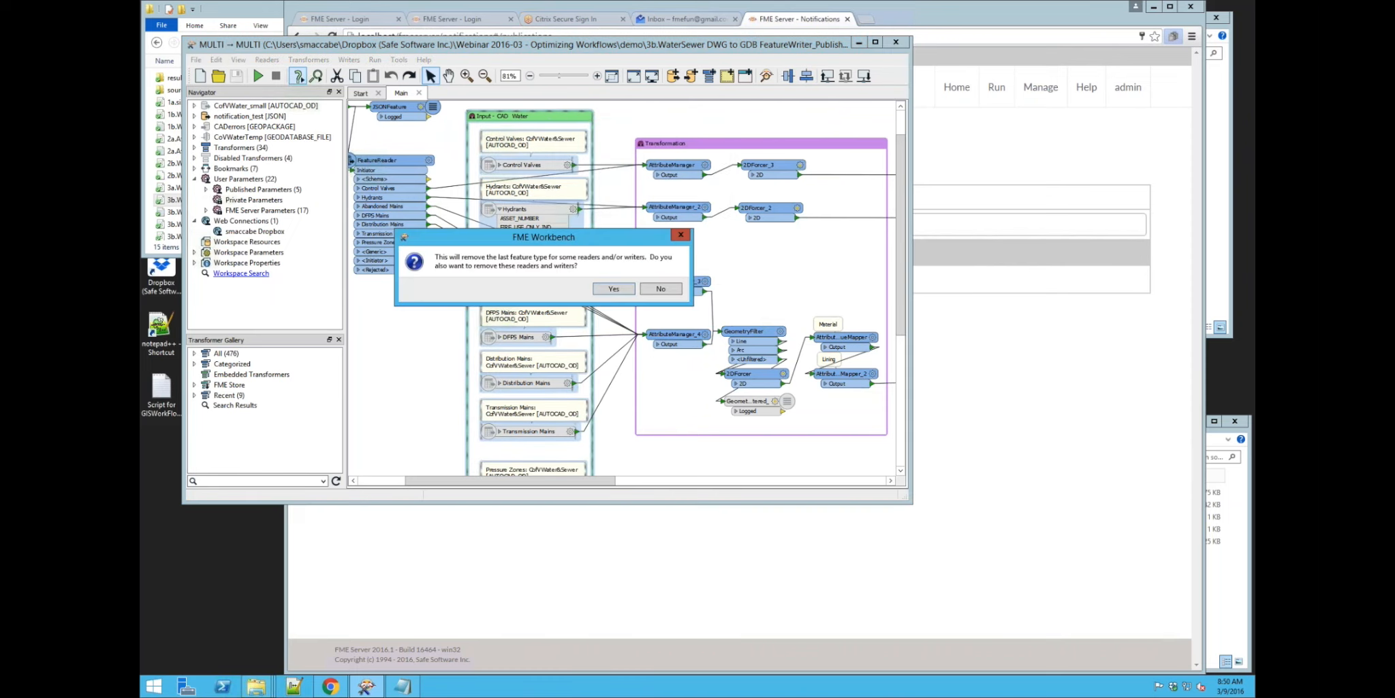
pyautogui.click(615, 289)
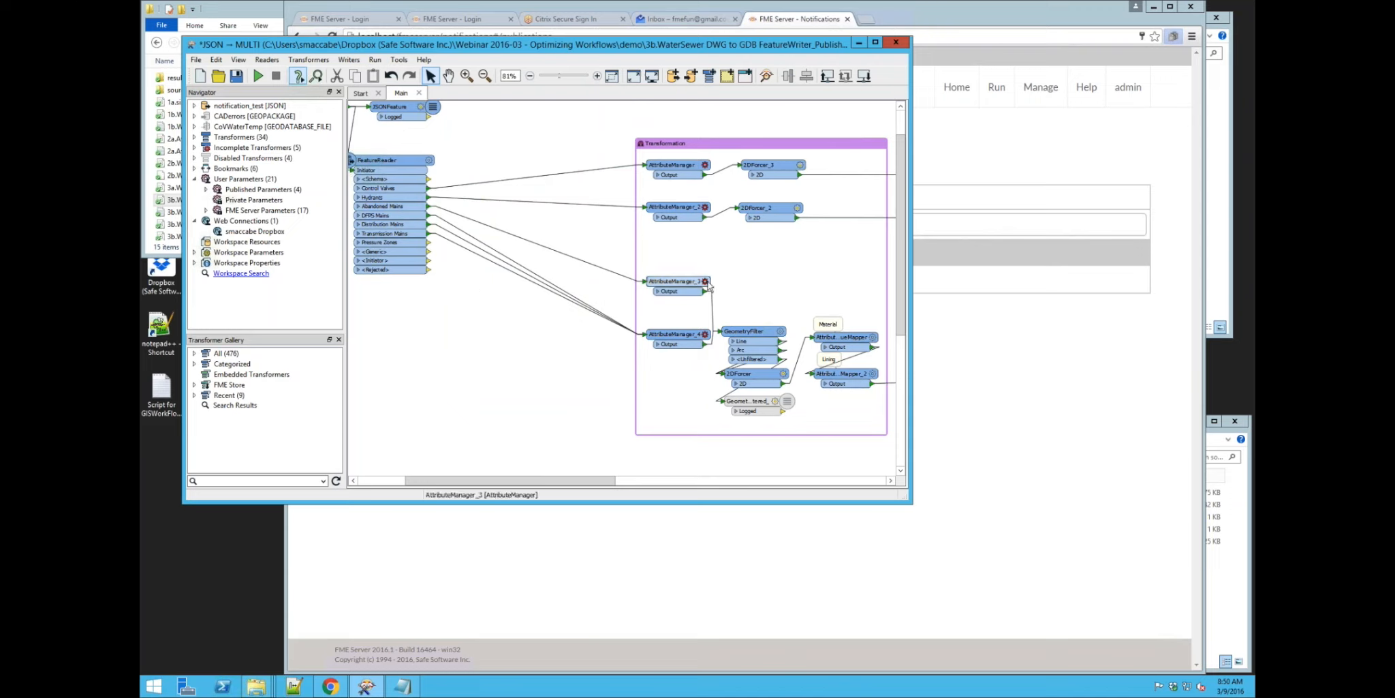
pyautogui.hotkey('ctrl', 's')
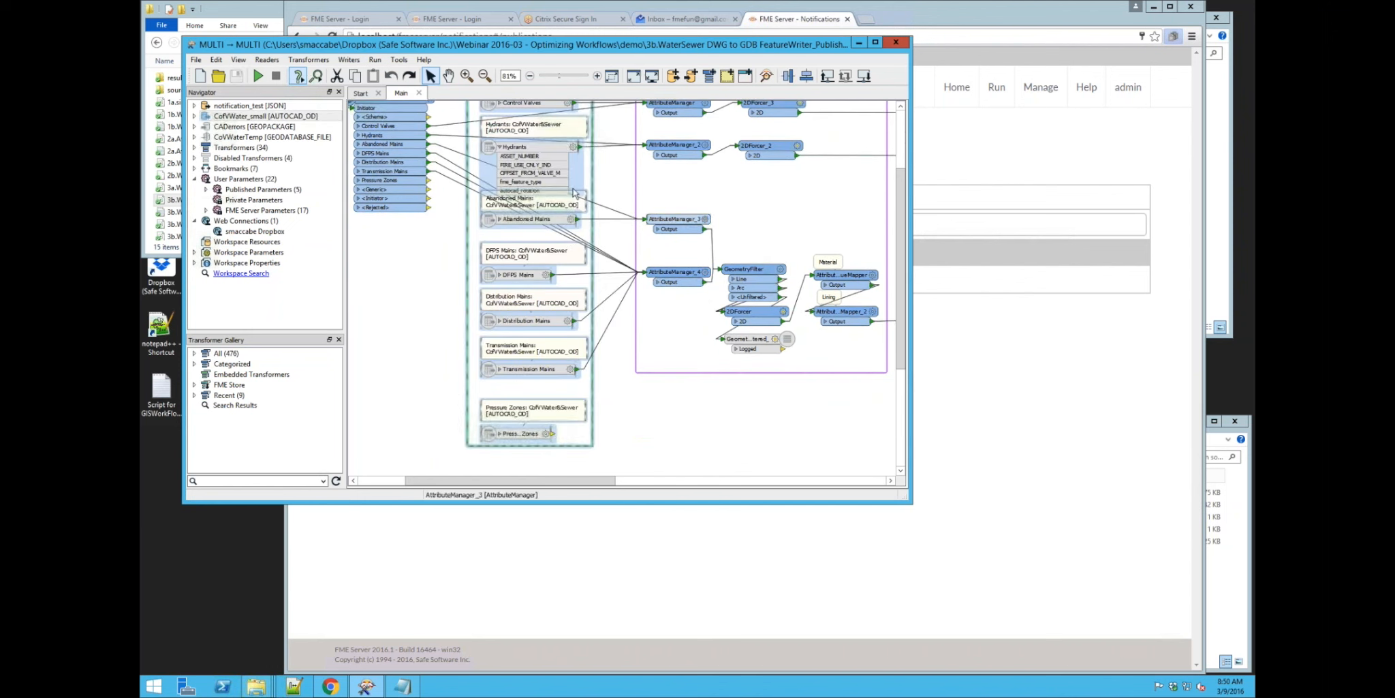
# Review the workspace's Transformation, Validation, FeatureWriter Output and Validation Report sections, and switch back to FME Server's Notifications page in Chrome
pyautogui.scroll(1, 573, 193)
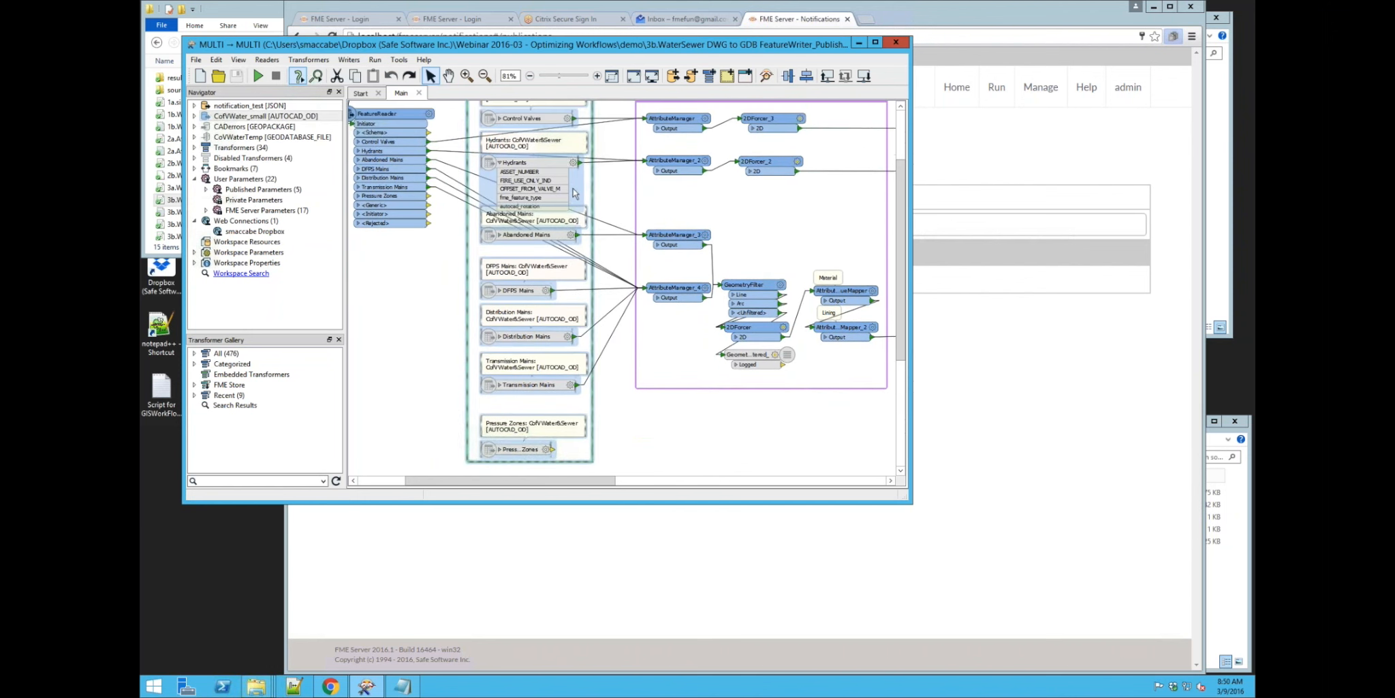
pyautogui.scroll(5, 679, 375)
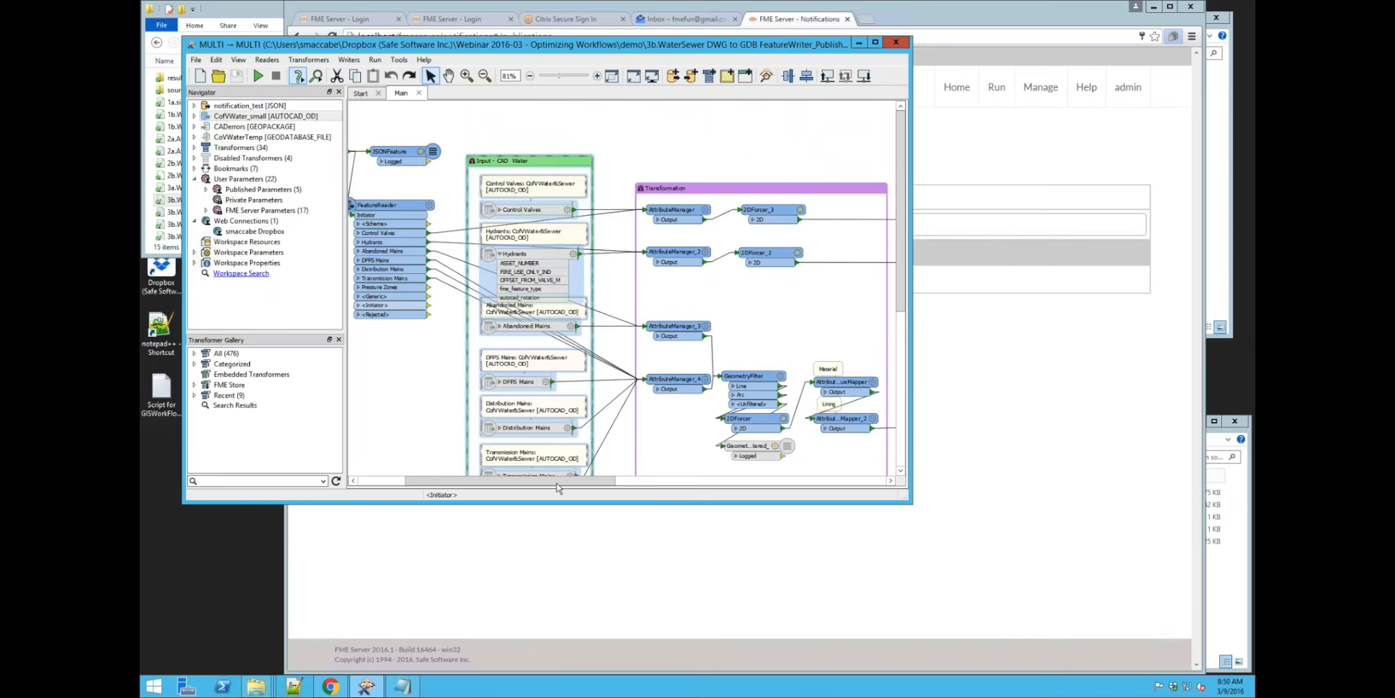
pyautogui.hscroll(3, 661, 498)
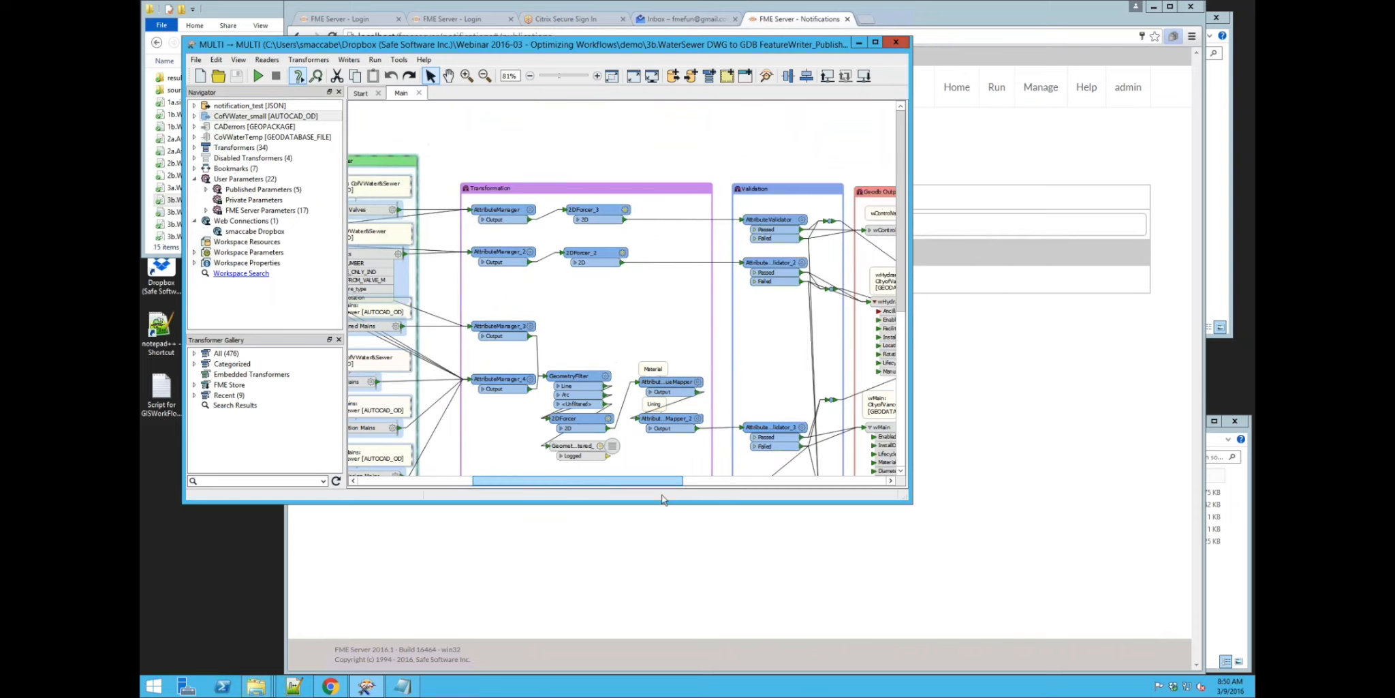
pyautogui.hscroll(2, 731, 493)
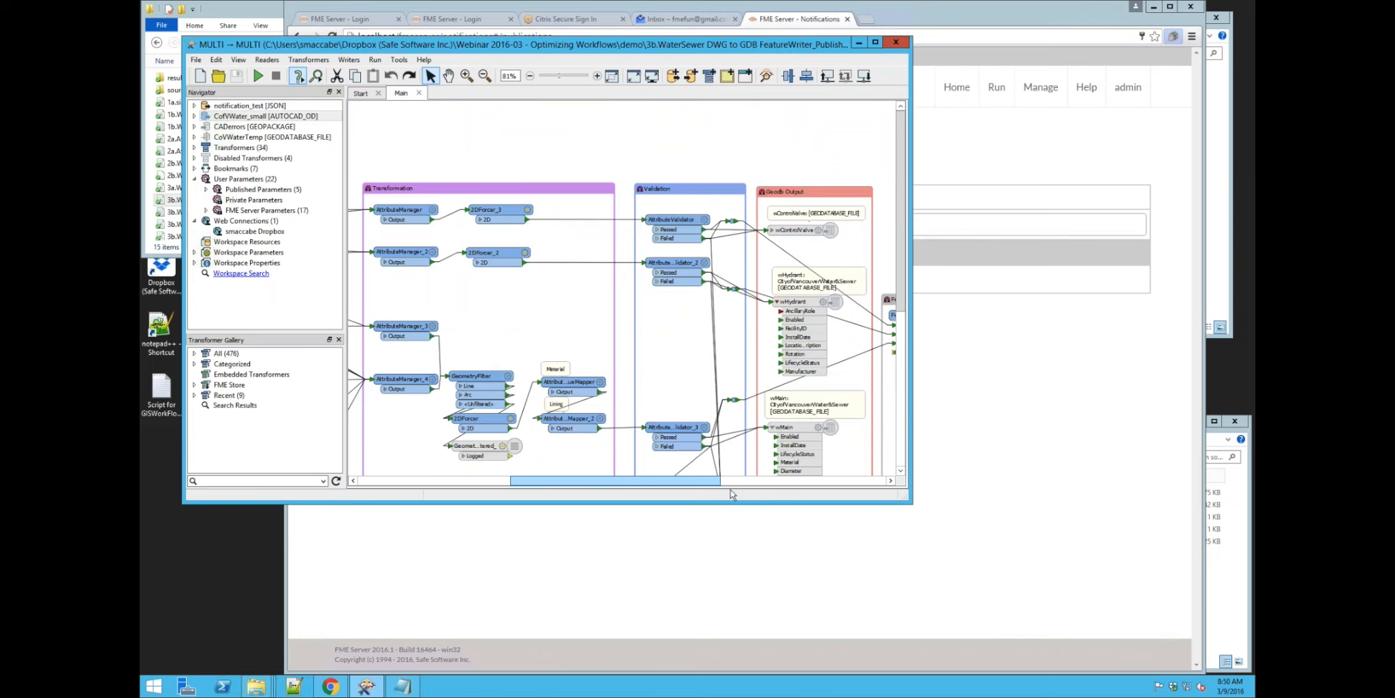
pyautogui.hscroll(4, 732, 493)
pyautogui.hscroll(1, 850, 341)
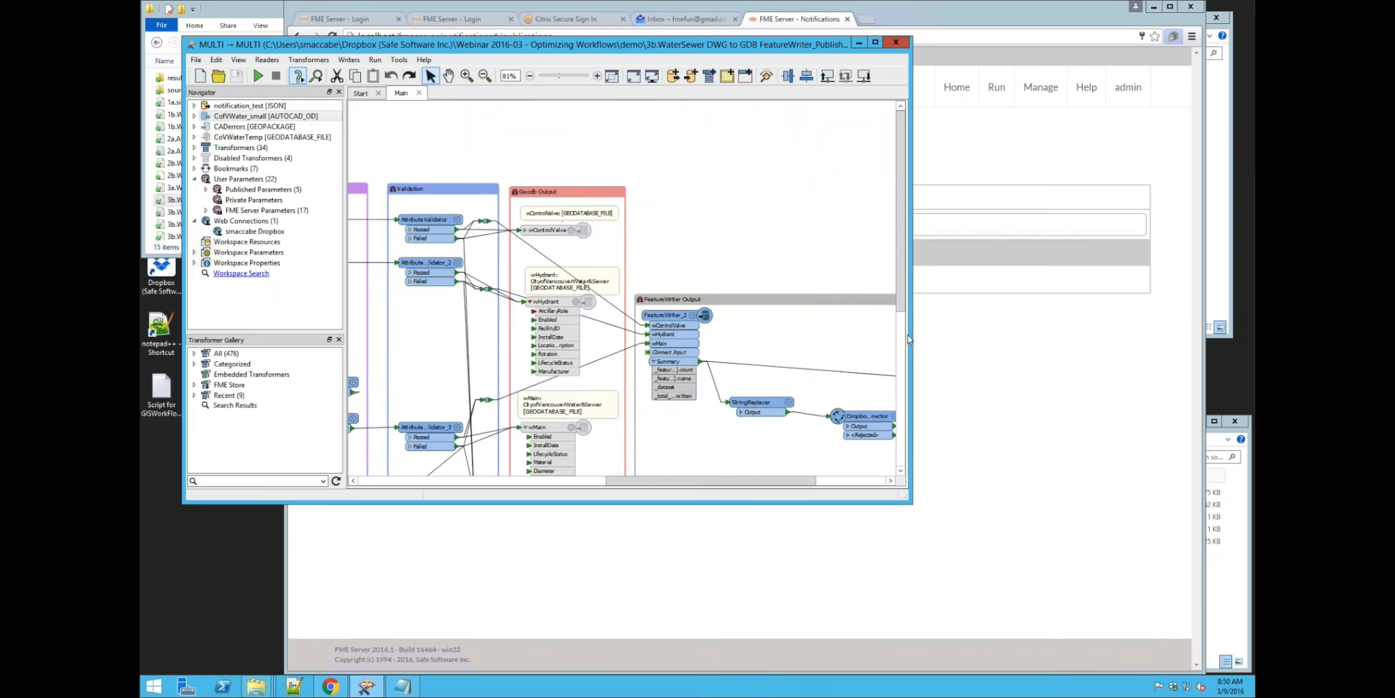
pyautogui.scroll(-3, 908, 339)
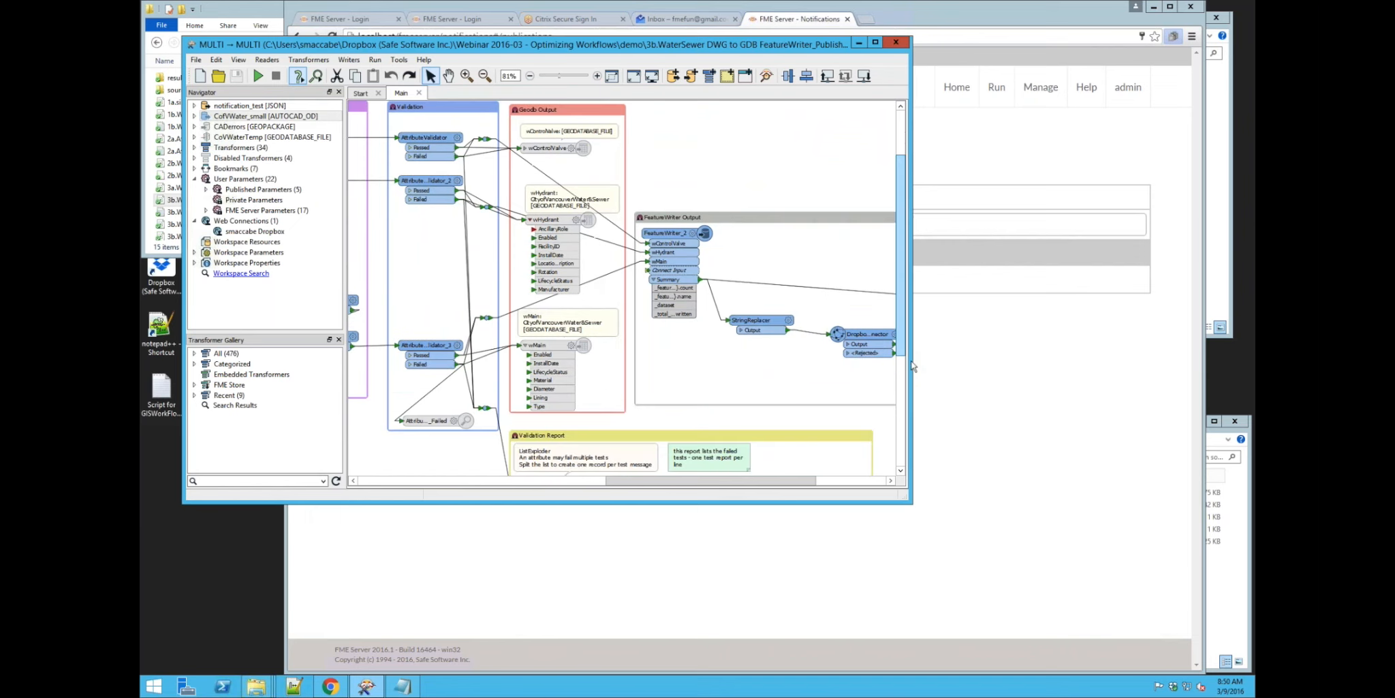
pyautogui.scroll(-3, 901, 391)
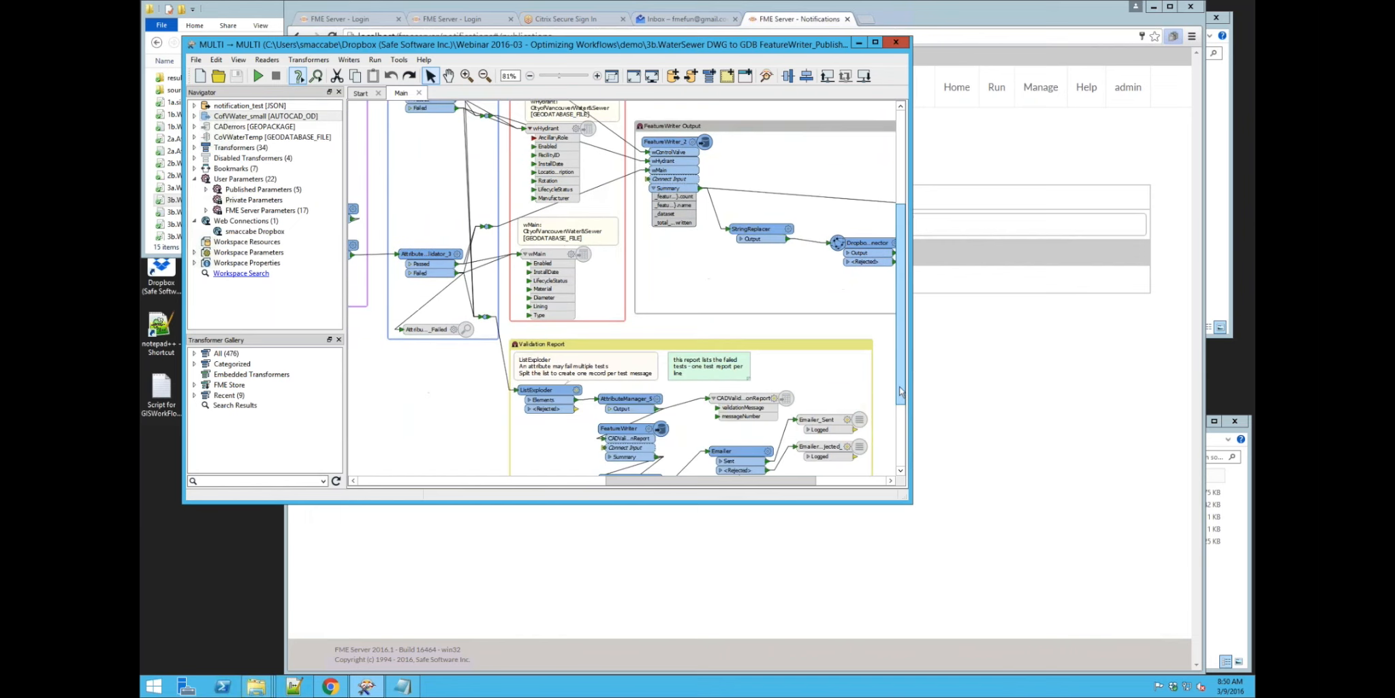
pyautogui.scroll(-1, 900, 391)
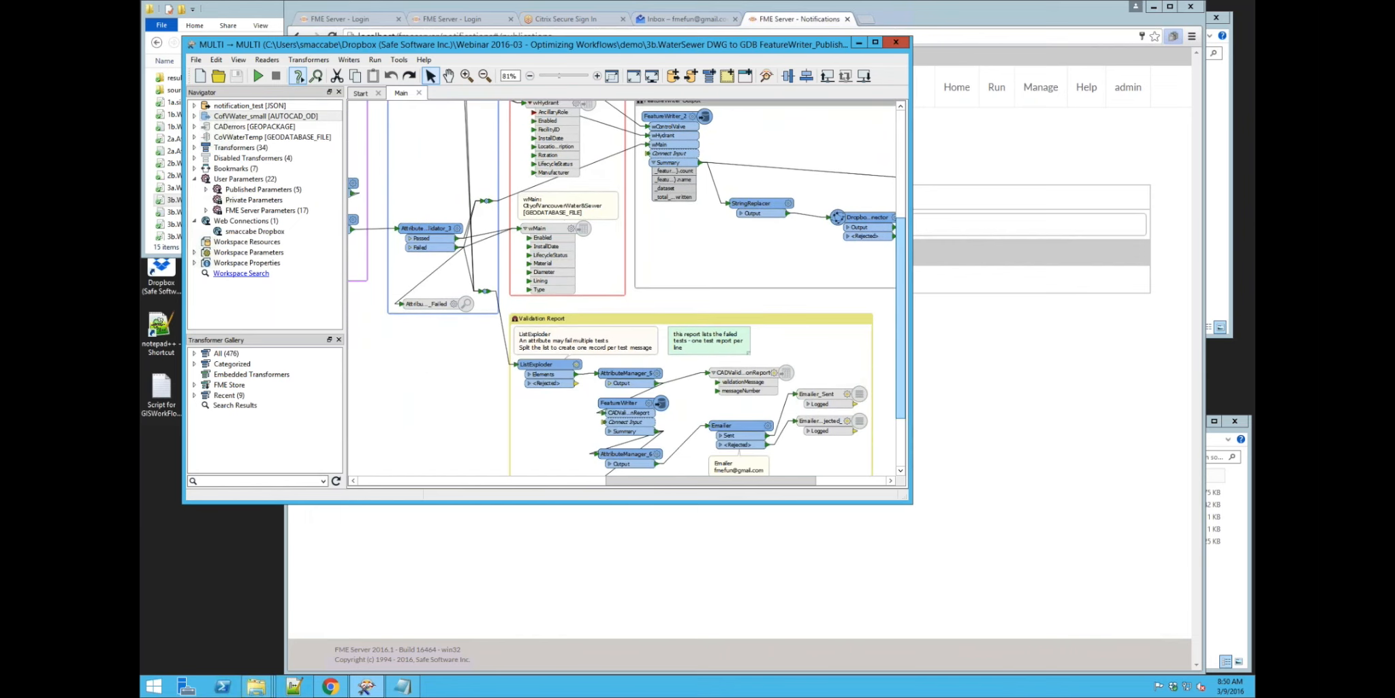
pyautogui.moveTo(901, 391); pyautogui.dragTo(901, 411)
pyautogui.click(978, 353)
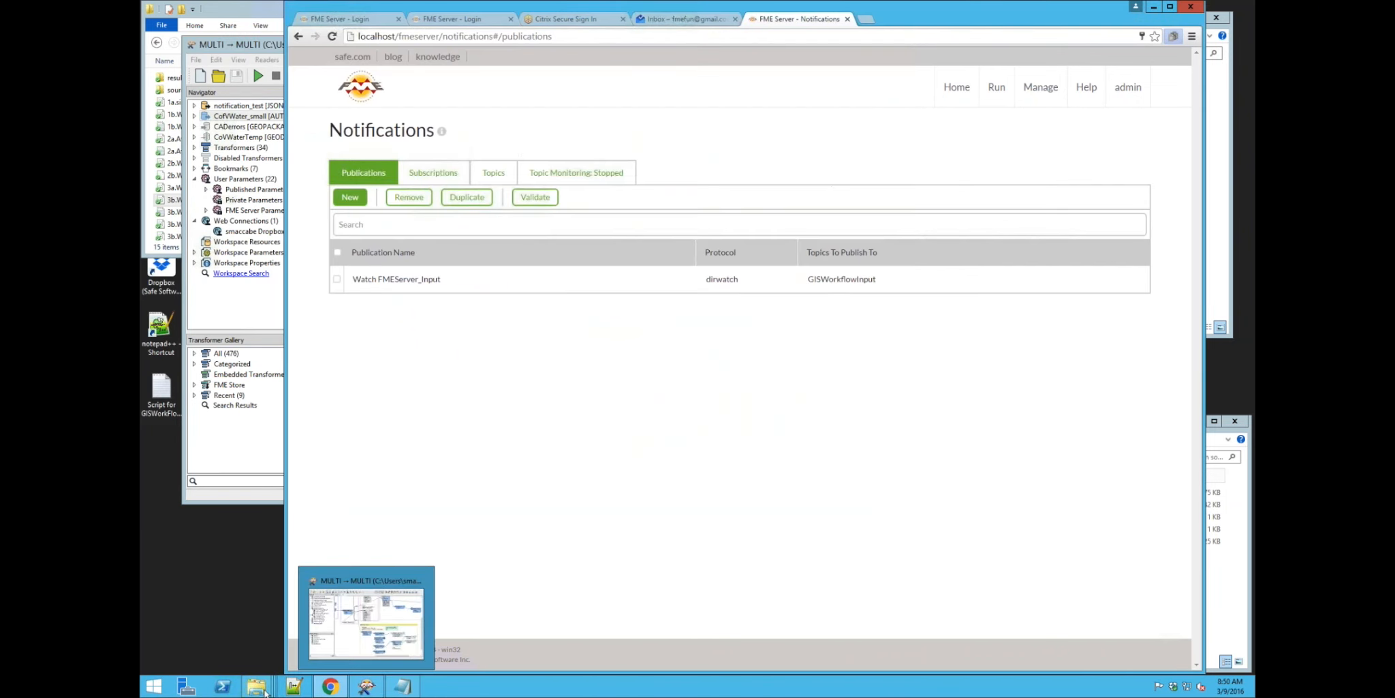
# Bring the sourceData, FMEServer_Input and GISWorkflows folder windows forward, and delete CoVData.zip from the GISWorkflows Dropbox folder
pyautogui.moveTo(264, 691)
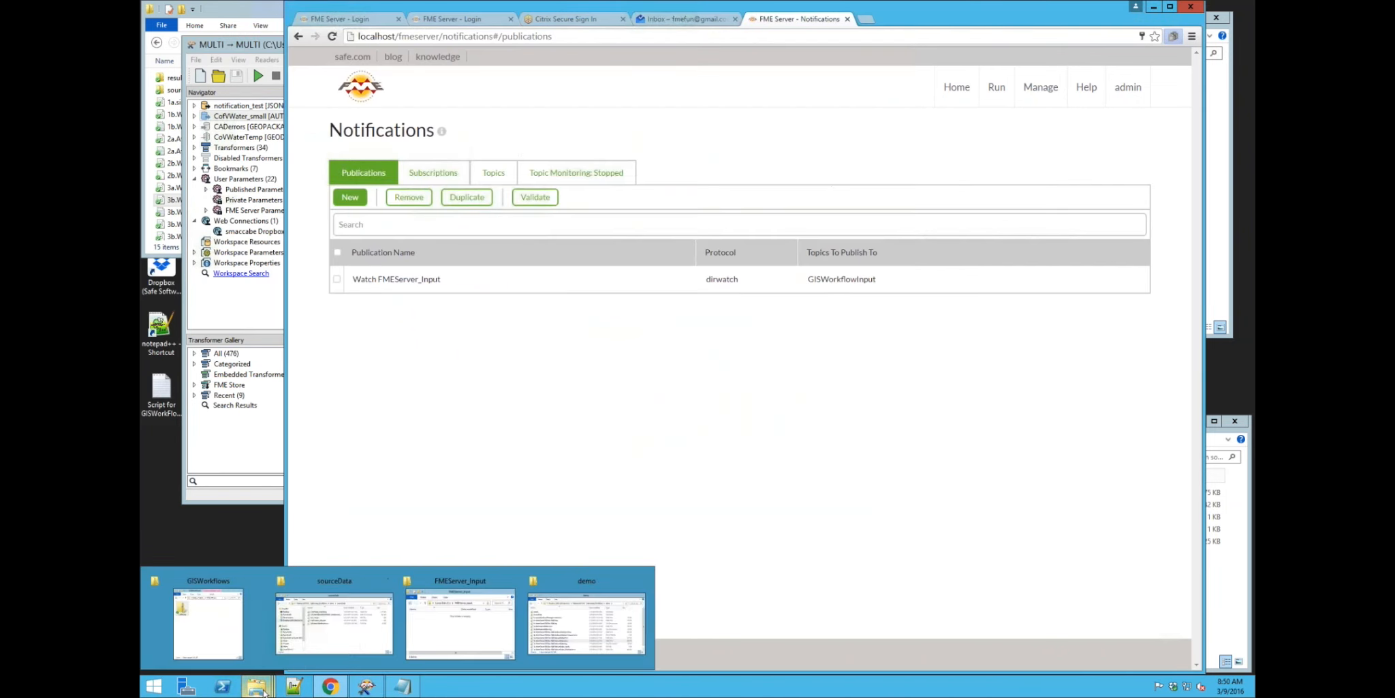
pyautogui.click(353, 635)
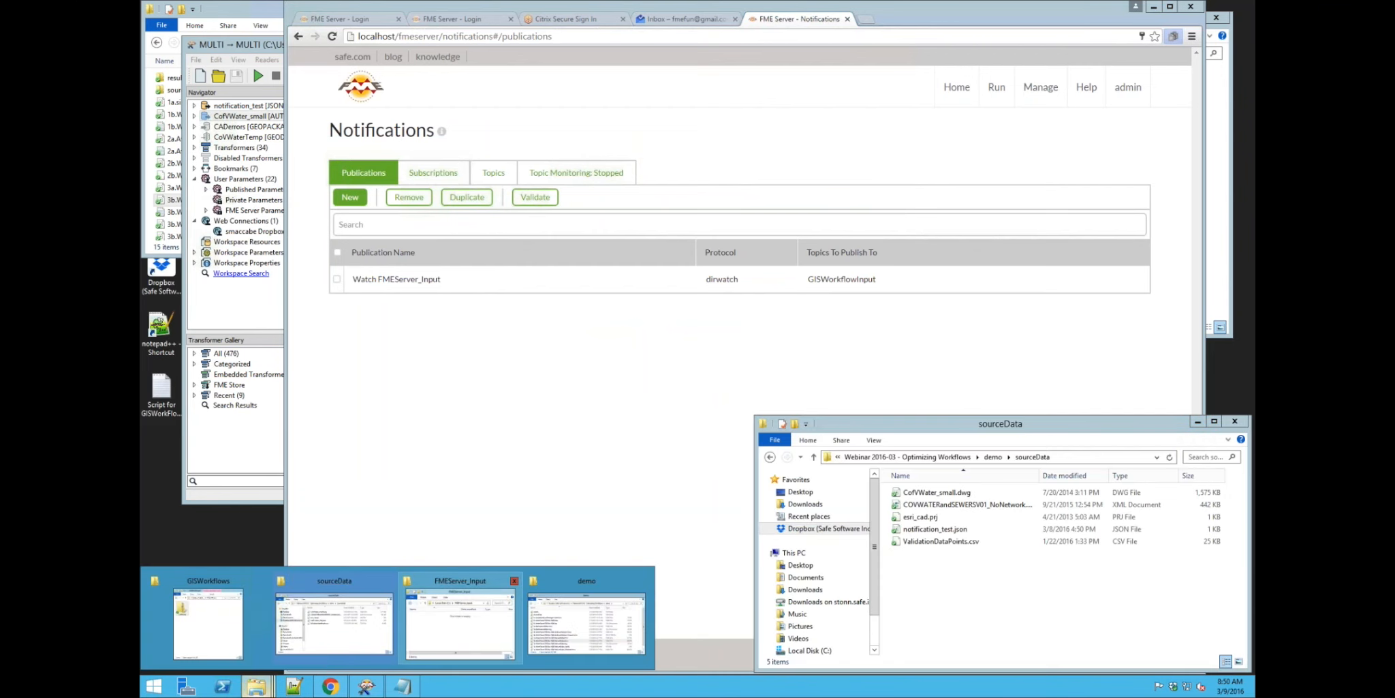
pyautogui.click(461, 620)
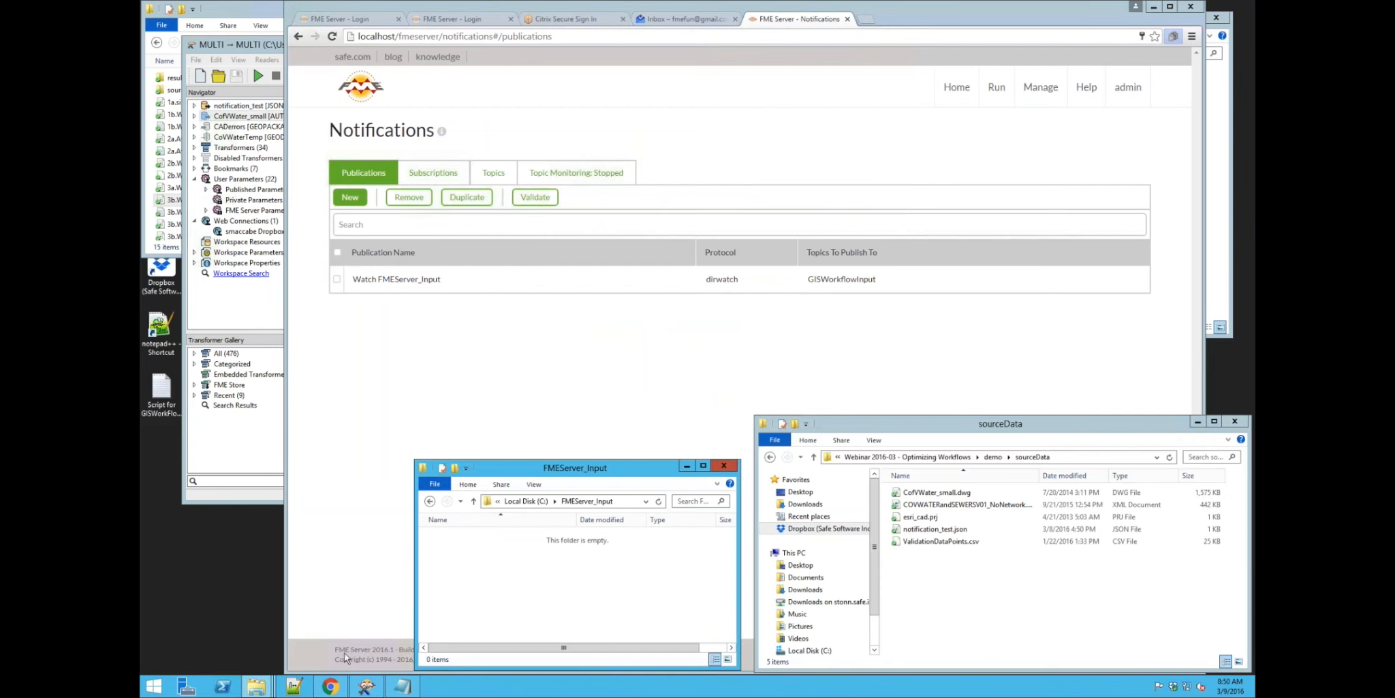
pyautogui.click(257, 686)
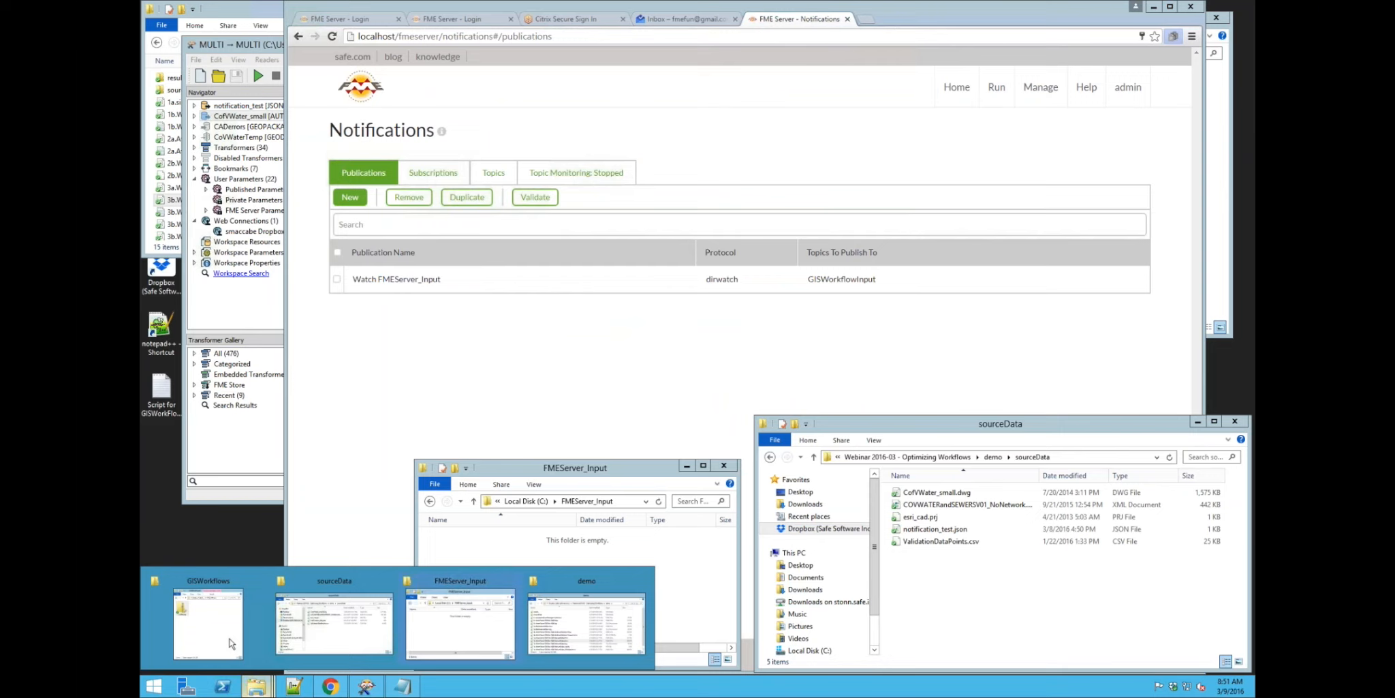
pyautogui.click(232, 643)
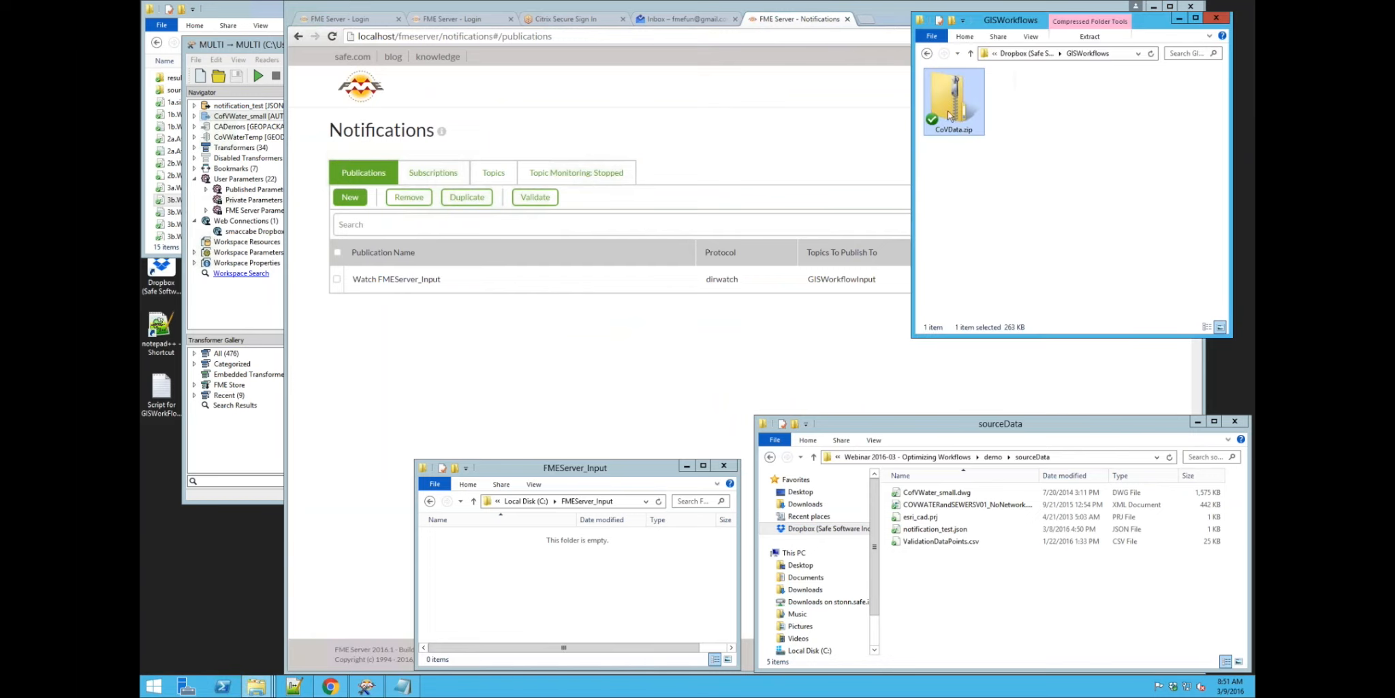
pyautogui.press('Delete')
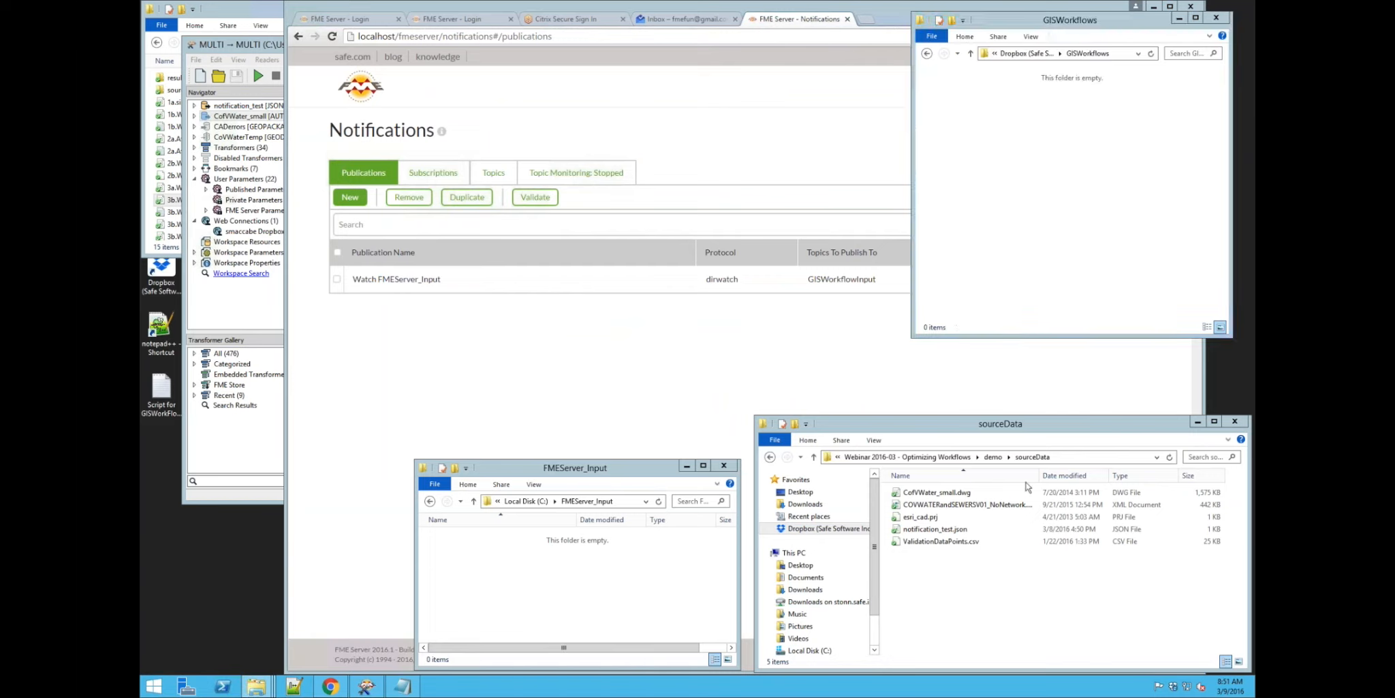
# Move CofVWater_small.dwg from the sourceData folder into the watched C:\FMEServer_Input folder
pyautogui.click(953, 496)
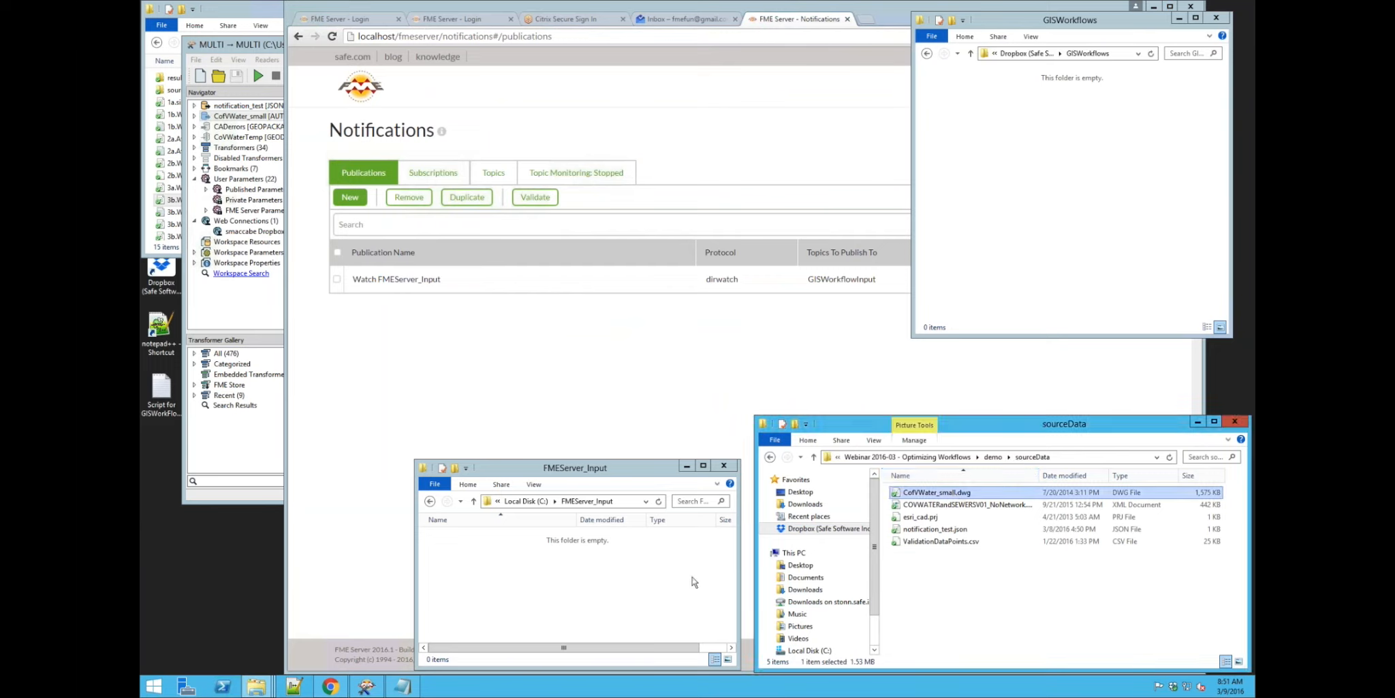
pyautogui.moveTo(694, 582); pyautogui.dragTo(684, 581)
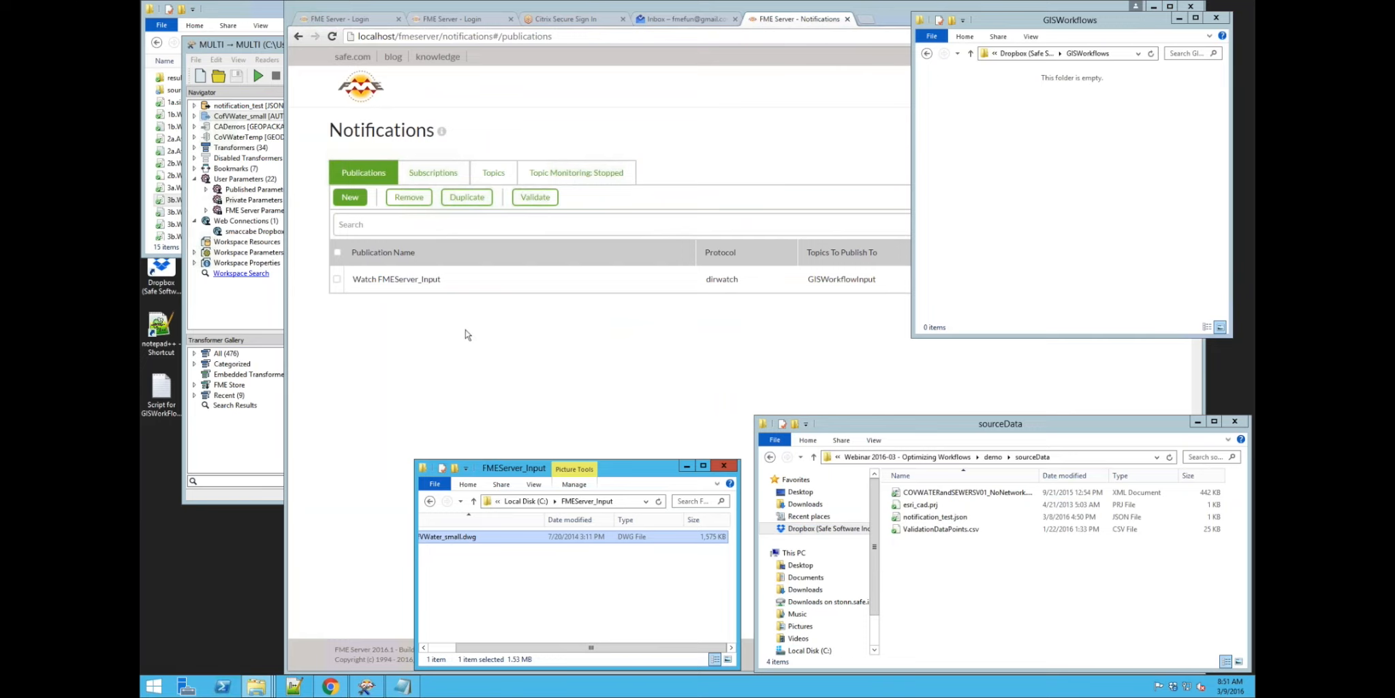
pyautogui.click(444, 653)
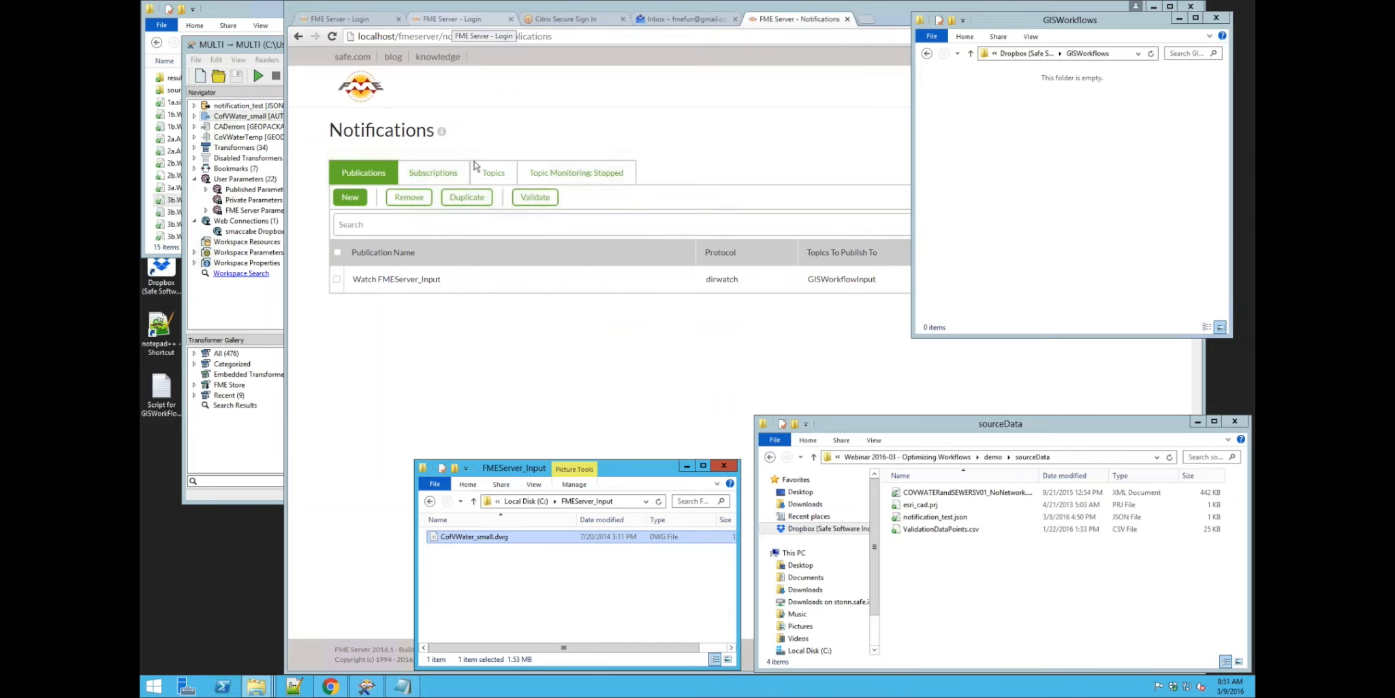
# Log in to FME Server on gisworkflows2 with the prefilled credentials and view the running jobs
pyautogui.click(453, 19)
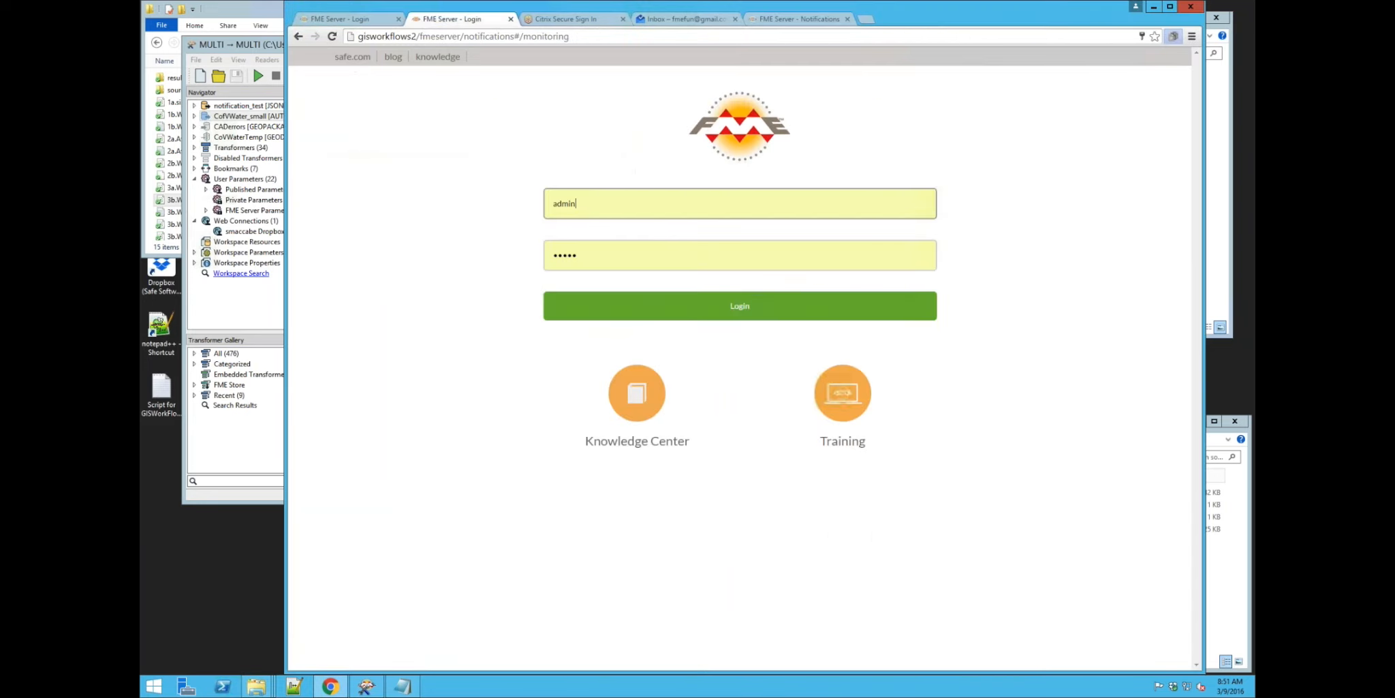
pyautogui.press('Return')
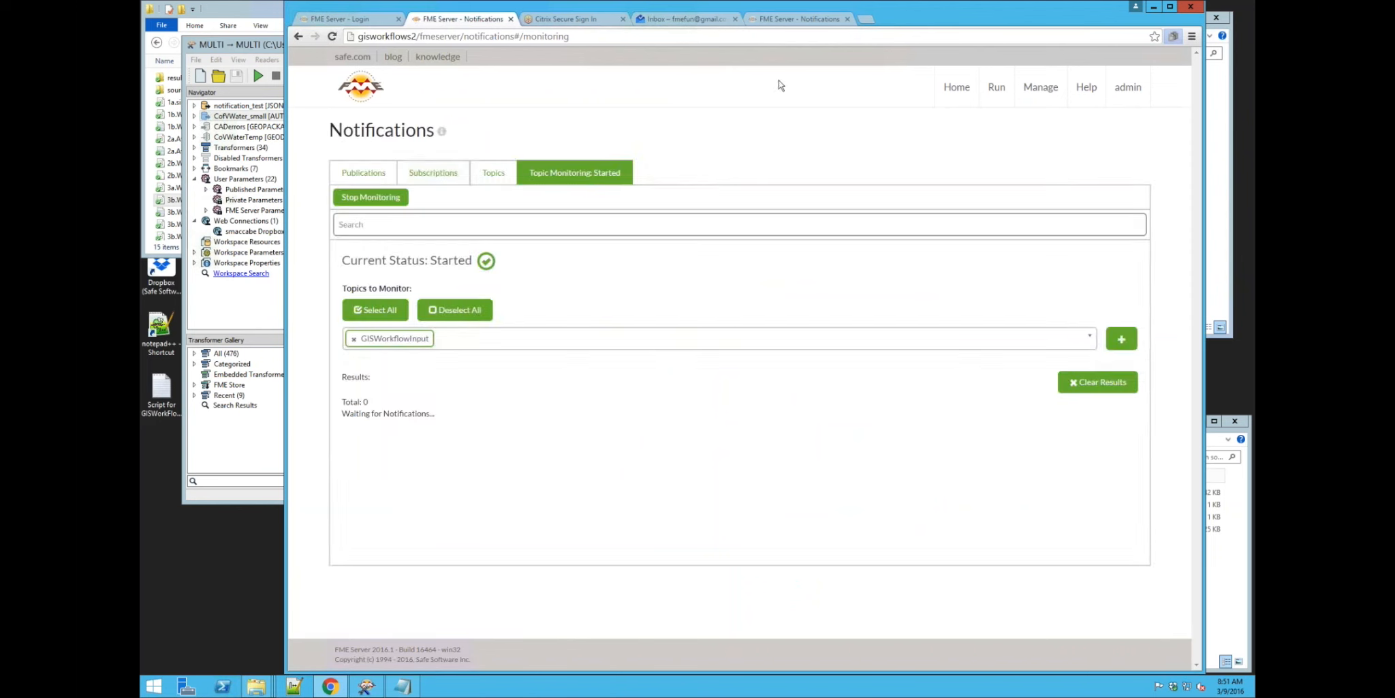
pyautogui.click(1041, 87)
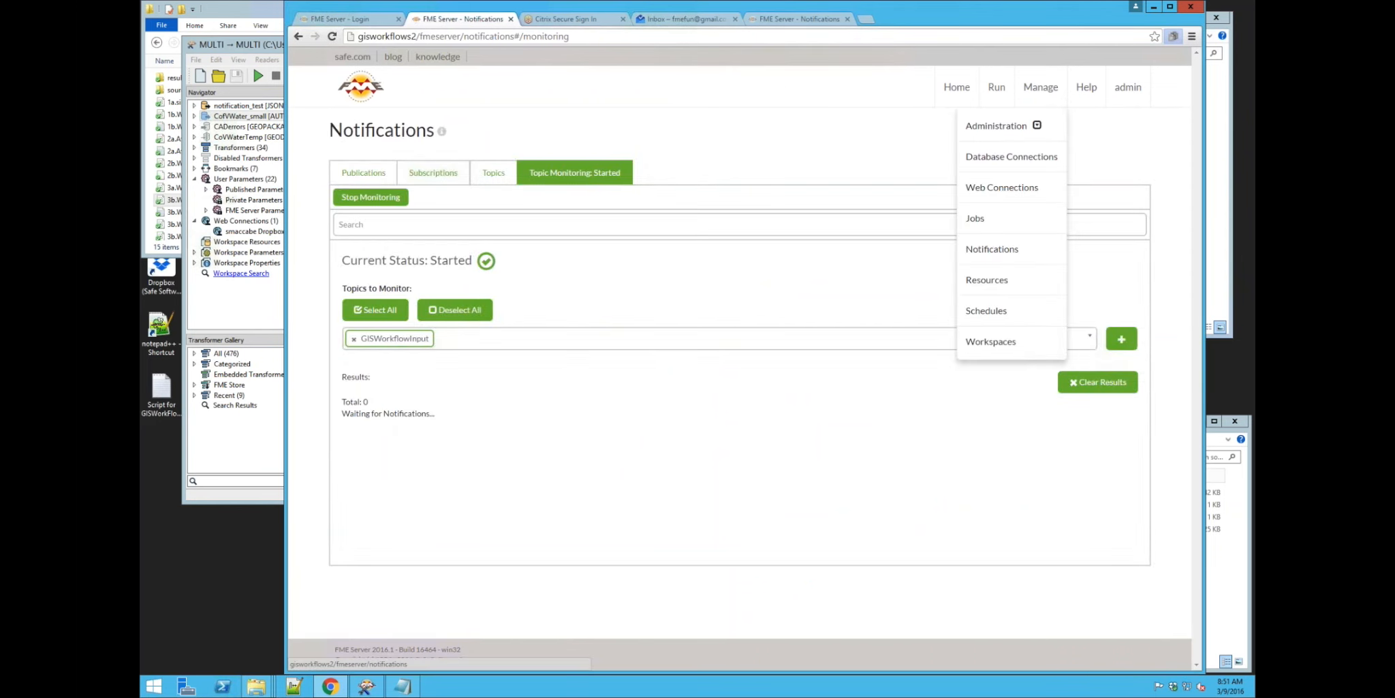
pyautogui.click(976, 218)
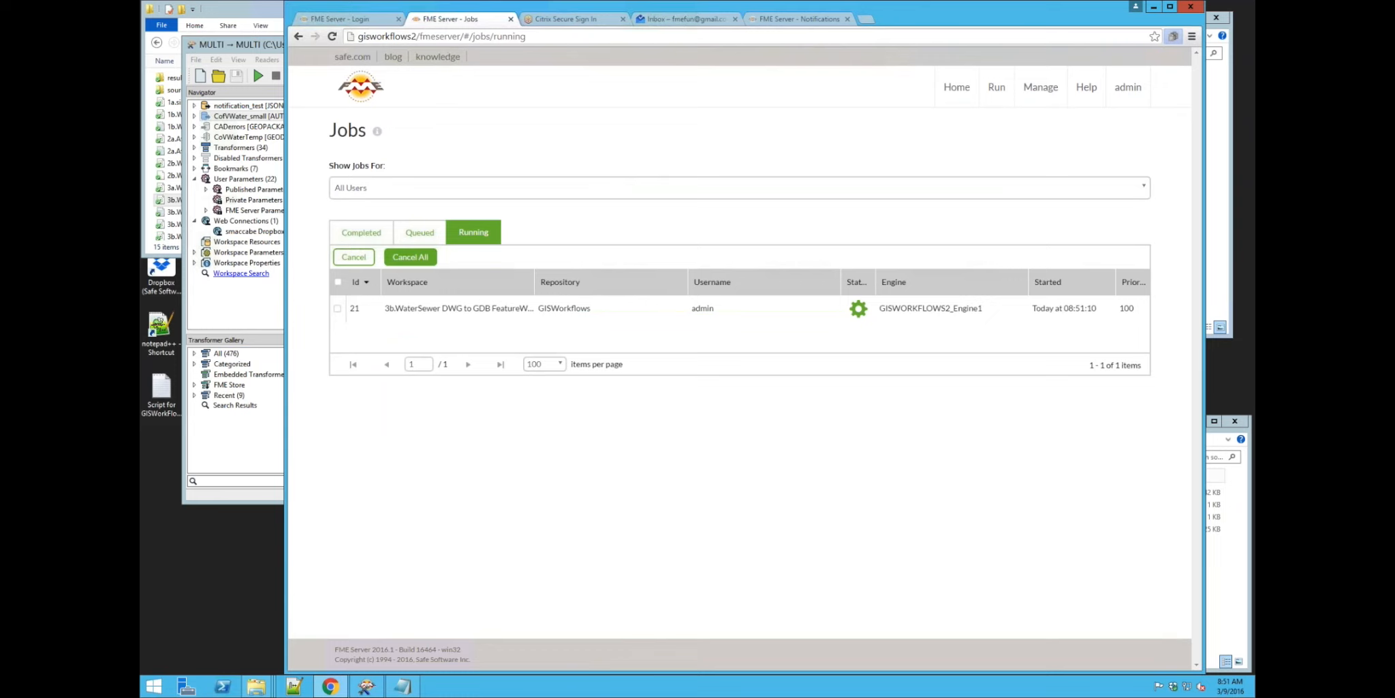
# Check the completed jobs on FME Server and look for CoVData.zip in the GISWorkflows Dropbox folder
pyautogui.click(1219, 170)
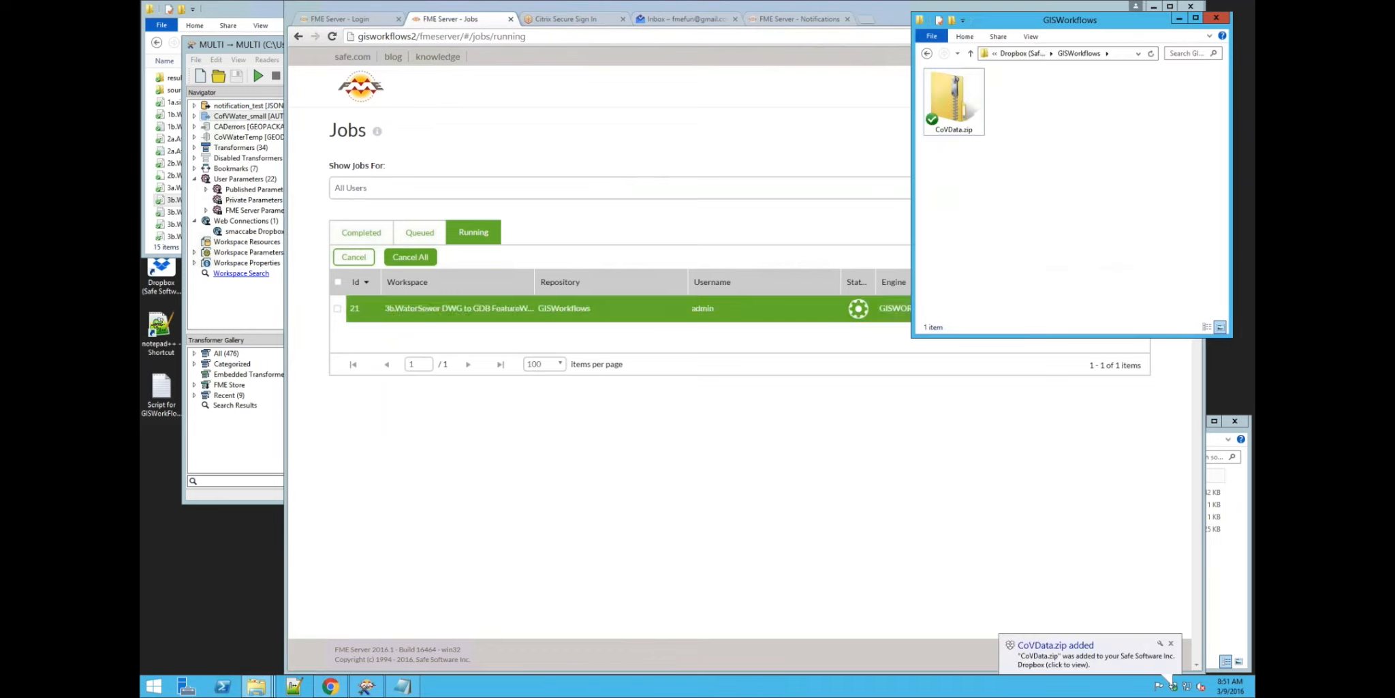
pyautogui.click(361, 233)
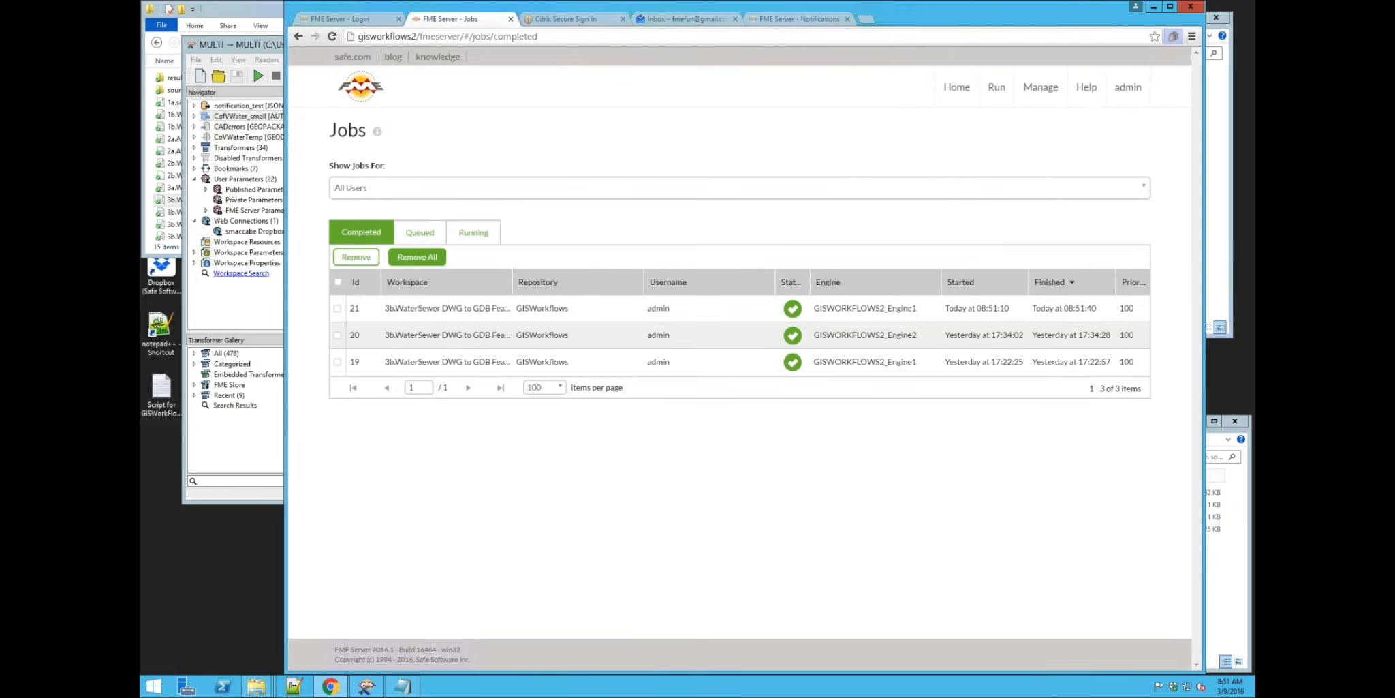
pyautogui.click(1219, 139)
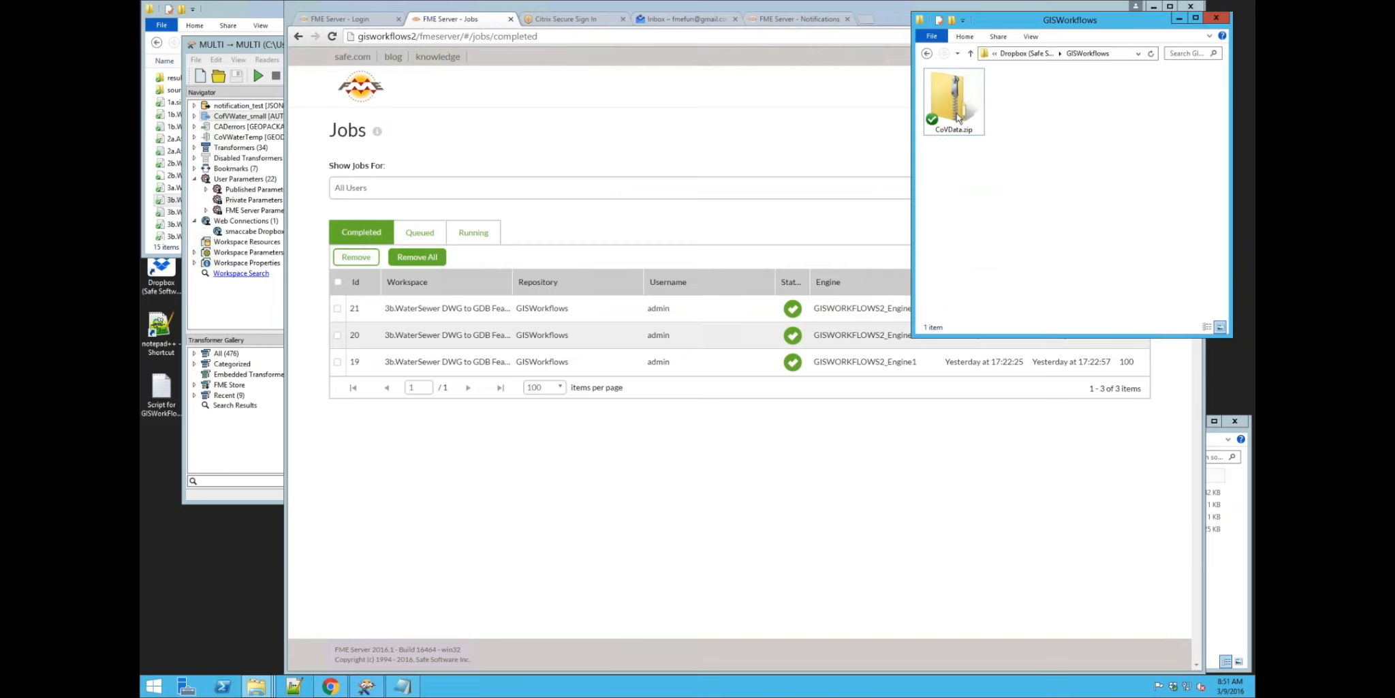
pyautogui.click(957, 118)
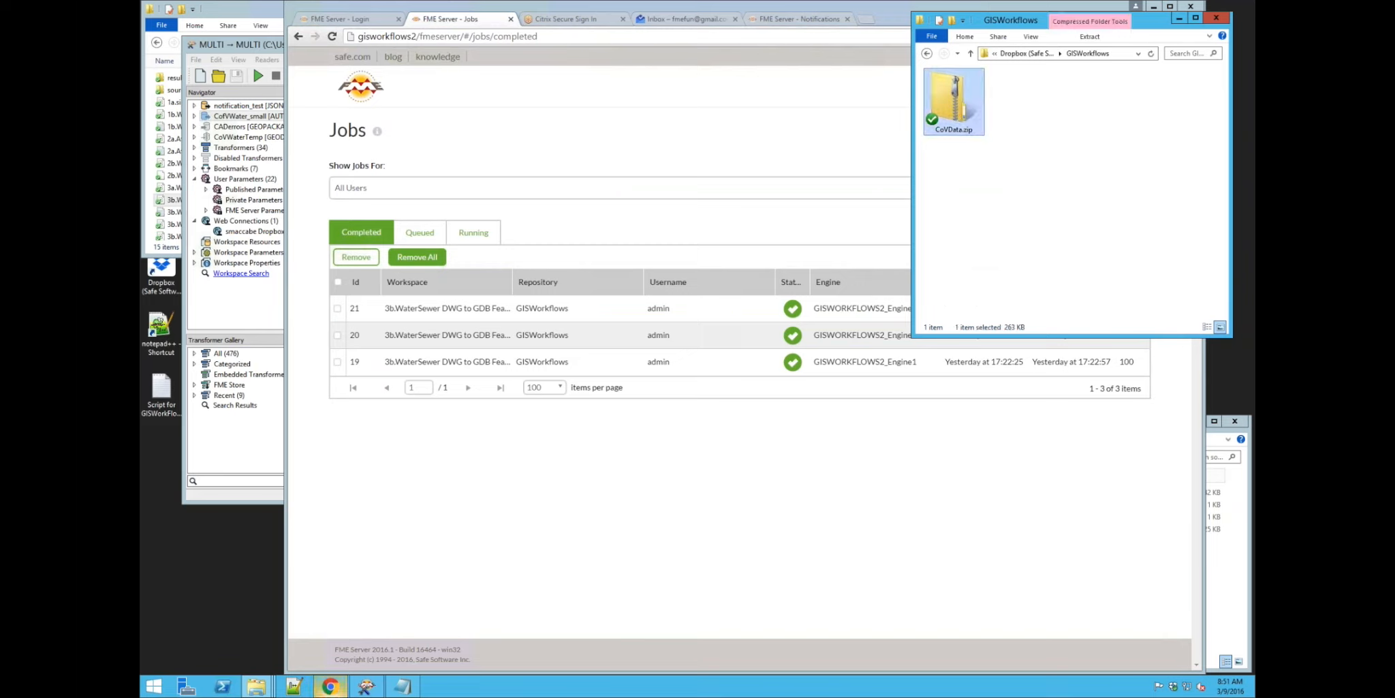
# Return to Chrome and bring up the email inbox to check for the validation report message
pyautogui.click(329, 686)
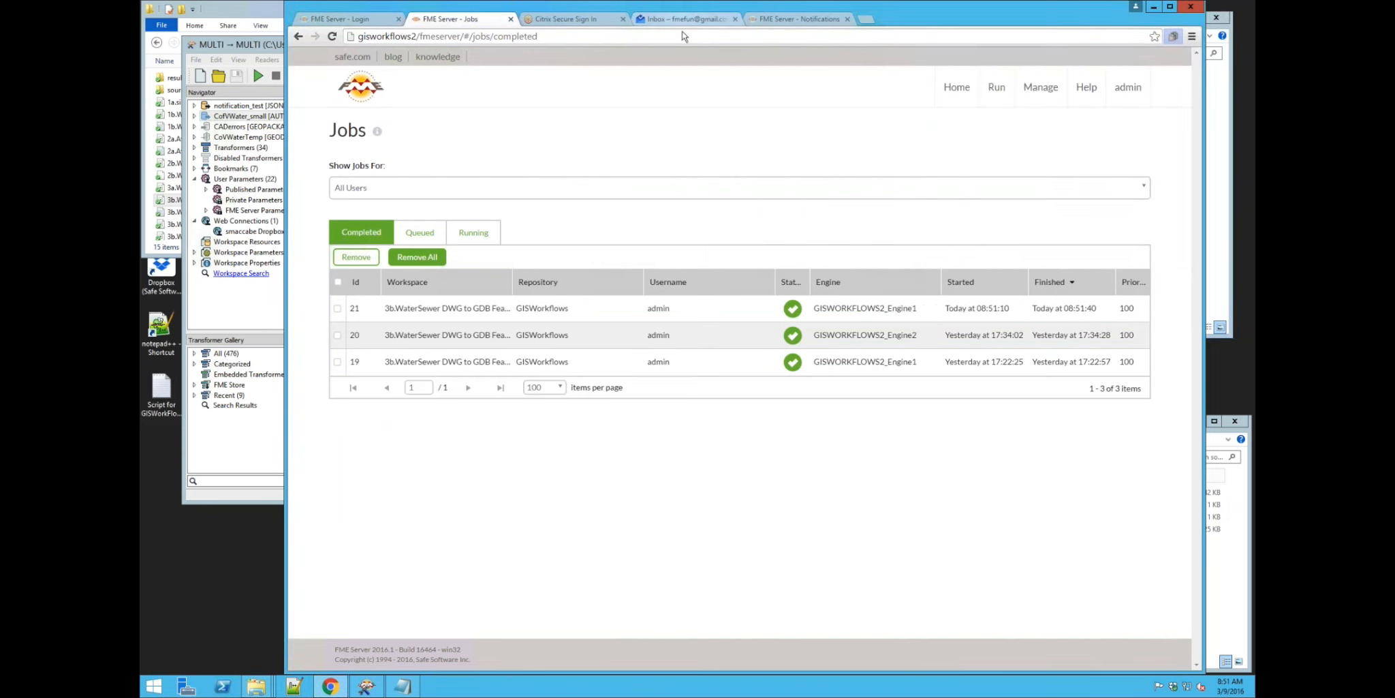
pyautogui.click(683, 19)
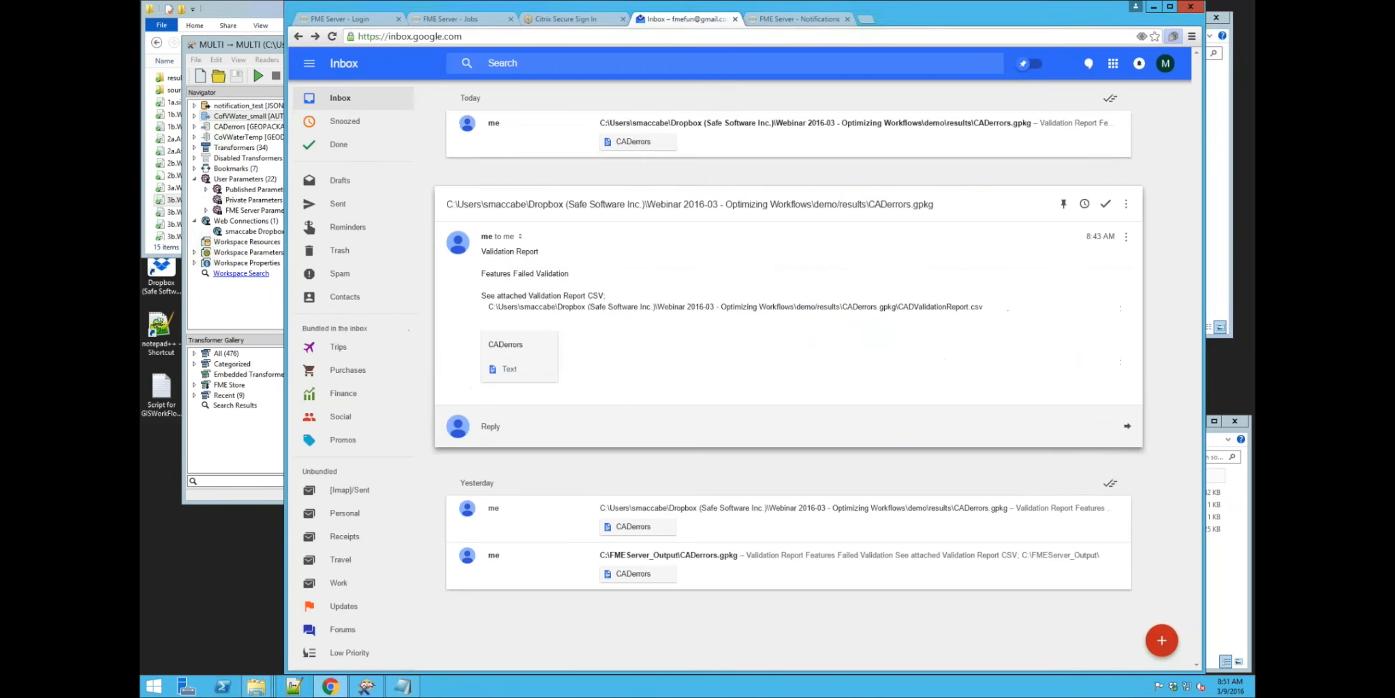